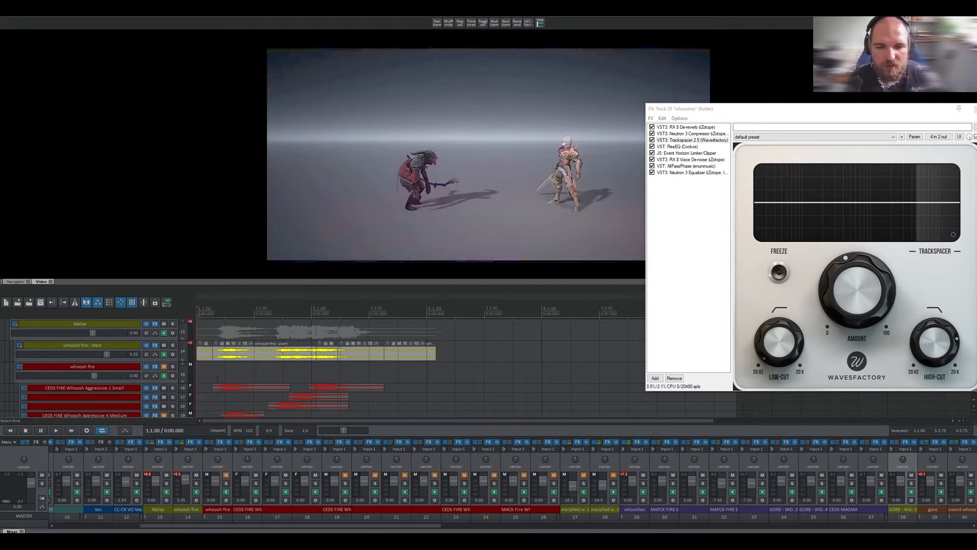
Step: Step through the sword-fight video from about 0:00.358 to 0:02.853 to examine each fire attack
{"action": "left_click", "coordinate": [218, 379]}
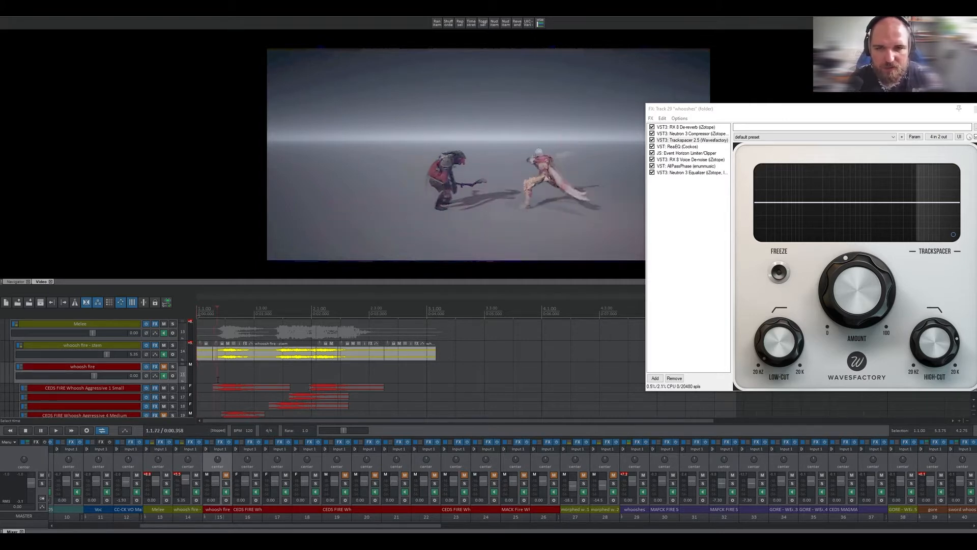
{"action": "left_click", "coordinate": [234, 378]}
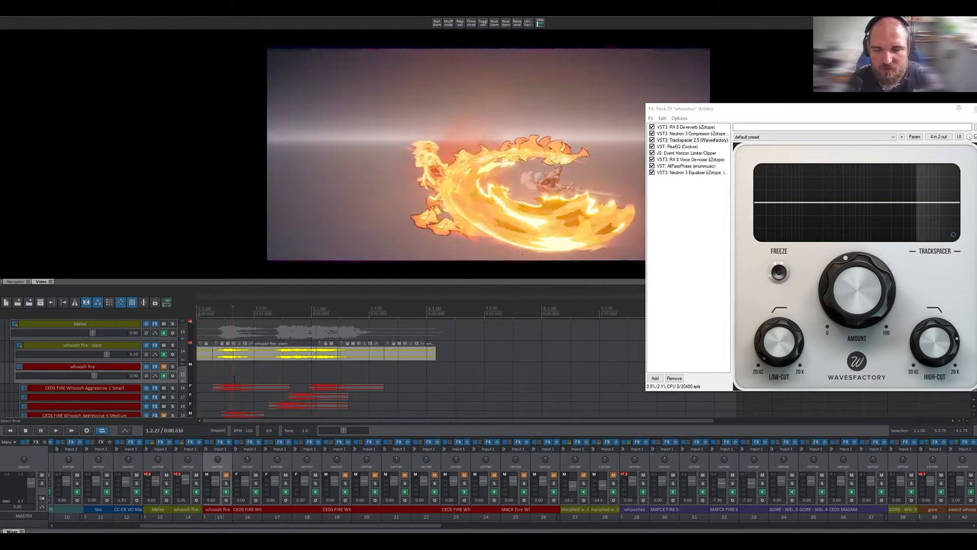
{"action": "left_click", "coordinate": [297, 369]}
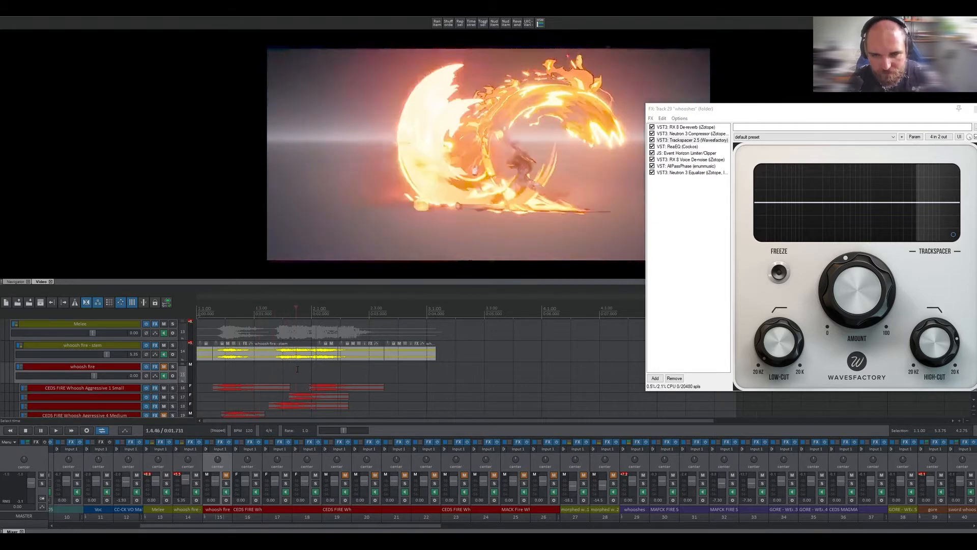
{"action": "left_click", "coordinate": [306, 367]}
{"action": "left_click", "coordinate": [317, 365]}
{"action": "left_click", "coordinate": [328, 363]}
{"action": "left_click", "coordinate": [339, 360]}
{"action": "left_click", "coordinate": [351, 363]}
{"action": "left_click", "coordinate": [361, 364]}
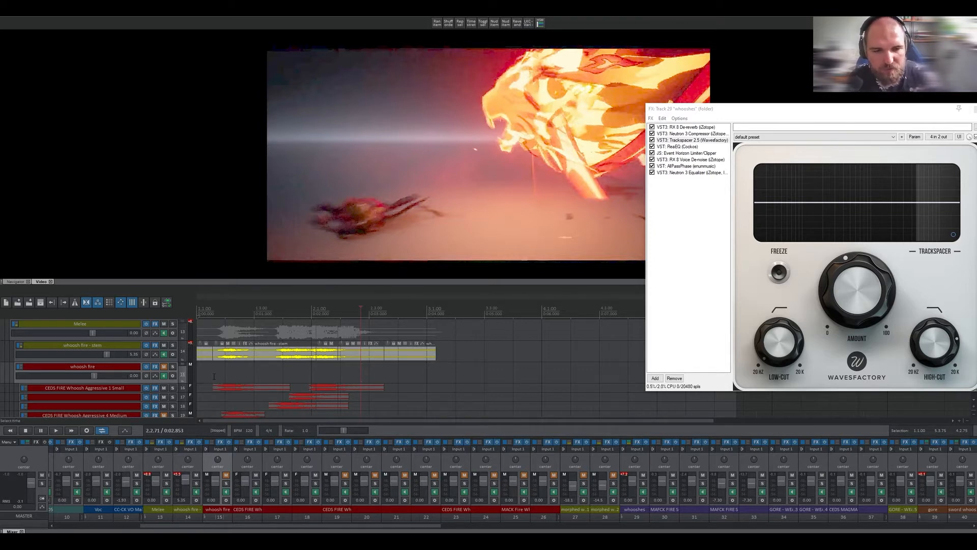
Step: Review the fire swings again by moving the edit cursor from about 0:00.557 to the explosion at 0:03.251
{"action": "left_click", "coordinate": [228, 375]}
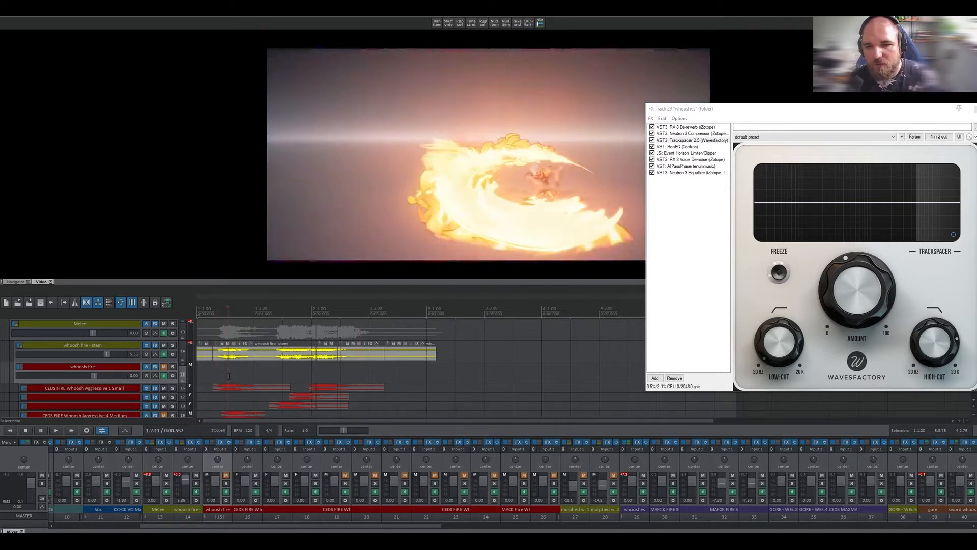
{"action": "left_click", "coordinate": [247, 375]}
{"action": "left_click", "coordinate": [264, 373]}
{"action": "left_click", "coordinate": [283, 370]}
{"action": "left_click", "coordinate": [296, 369]}
{"action": "left_click", "coordinate": [309, 367]}
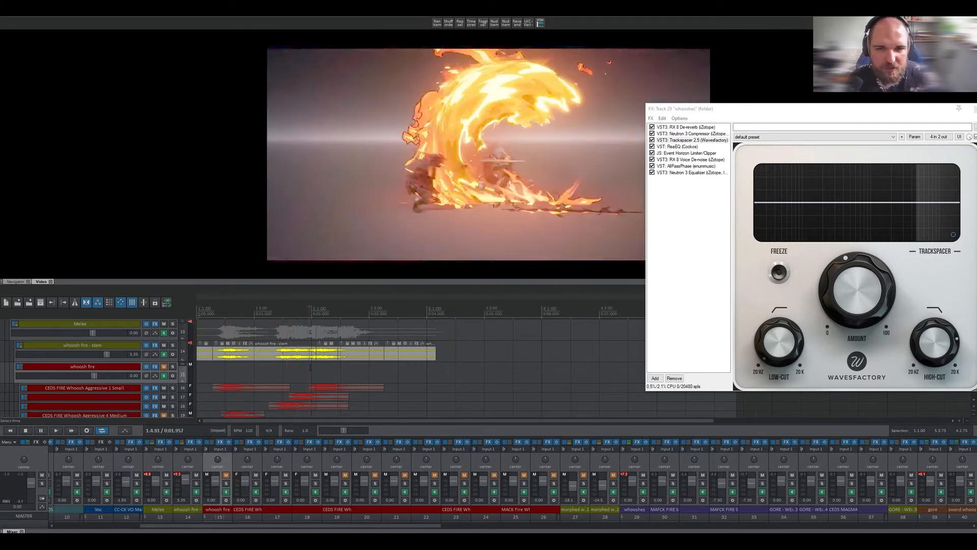
{"action": "left_click_drag", "start_coordinate": [310, 367], "coordinate": [384, 371]}
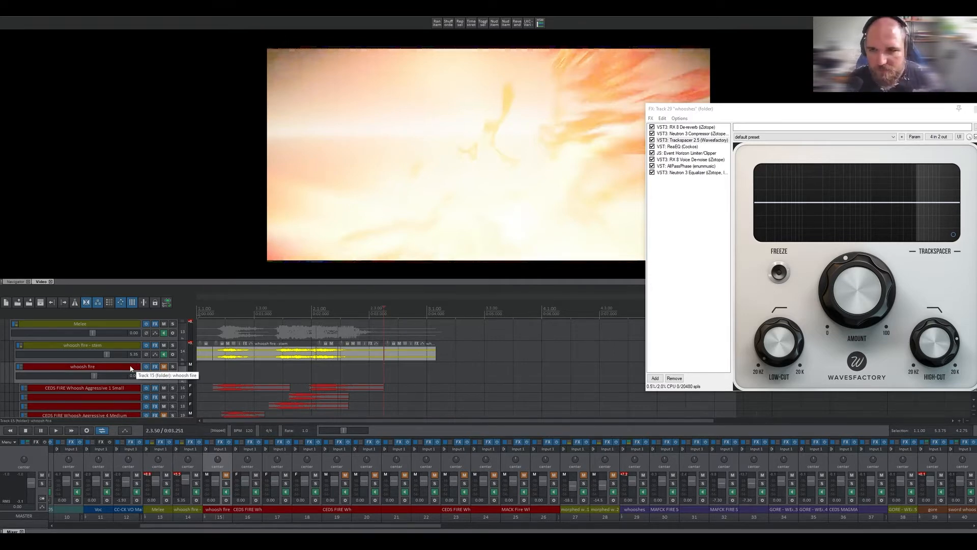
Step: Survey the whoosh, gore and explosion tracks, and examine the video from the second swing to about 0:02.640
{"action": "scroll", "coordinate": [137, 369], "scroll_direction": "down", "scroll_amount": 6}
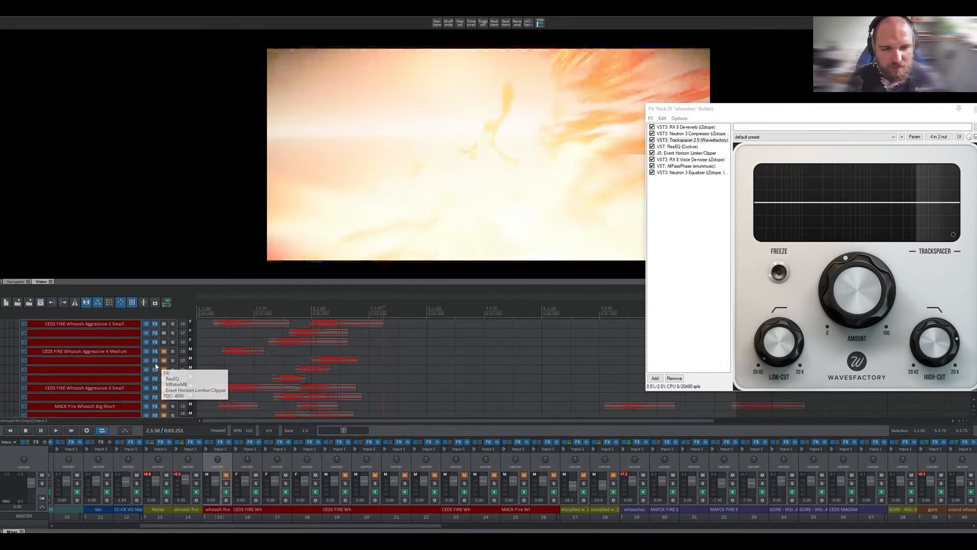
{"action": "scroll", "coordinate": [155, 365], "scroll_direction": "down", "scroll_amount": 5}
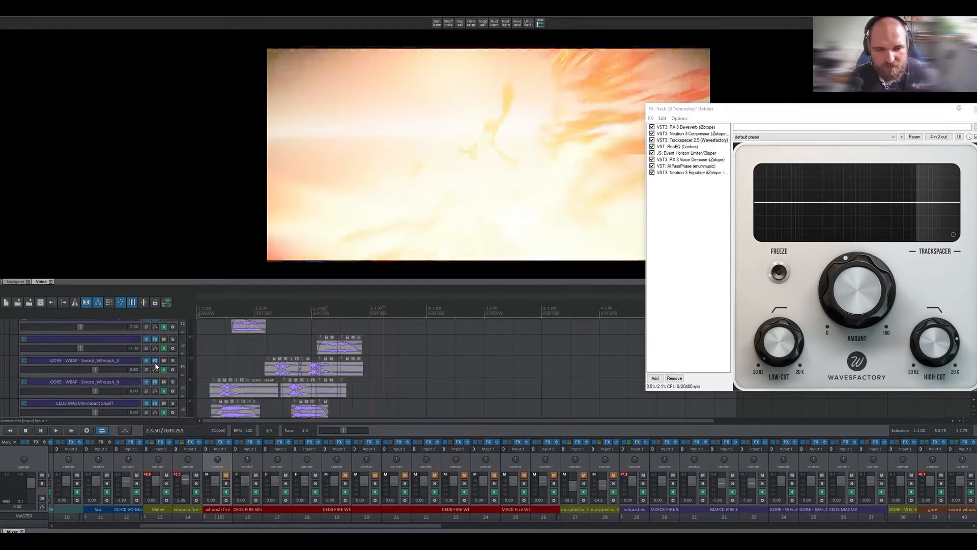
{"action": "scroll", "coordinate": [155, 365], "scroll_direction": "down", "scroll_amount": 5}
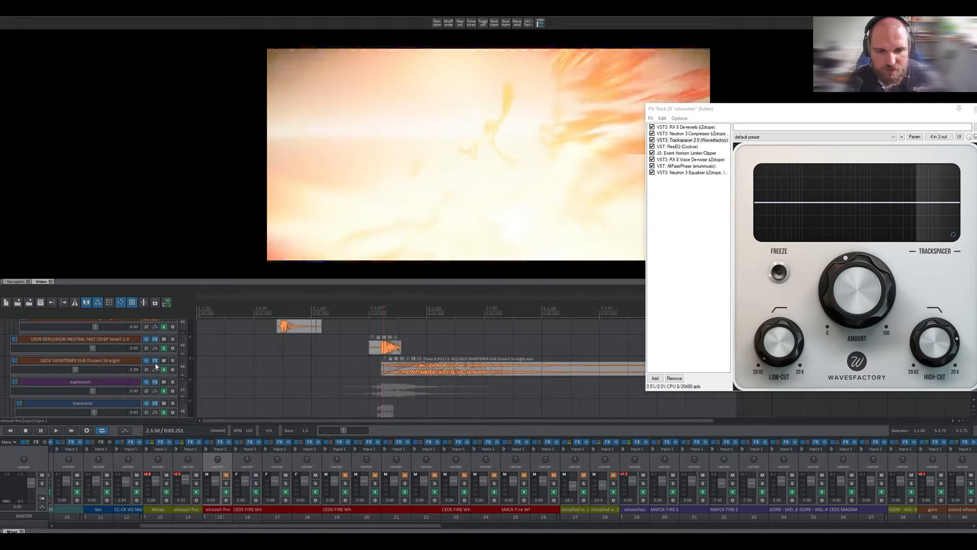
{"action": "left_click", "coordinate": [290, 383]}
{"action": "left_click", "coordinate": [304, 375]}
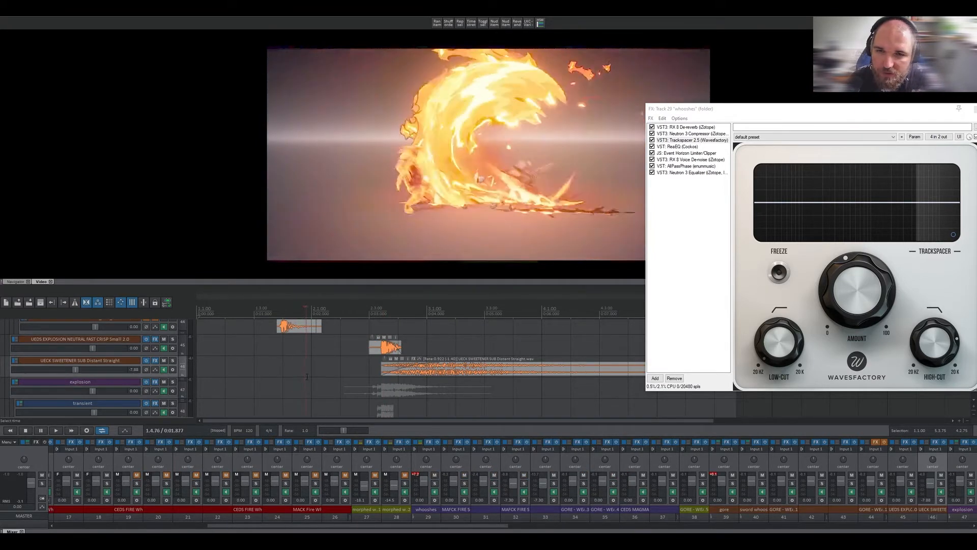
{"action": "left_click", "coordinate": [319, 375]}
{"action": "left_click", "coordinate": [334, 375]}
{"action": "left_click", "coordinate": [349, 375]}
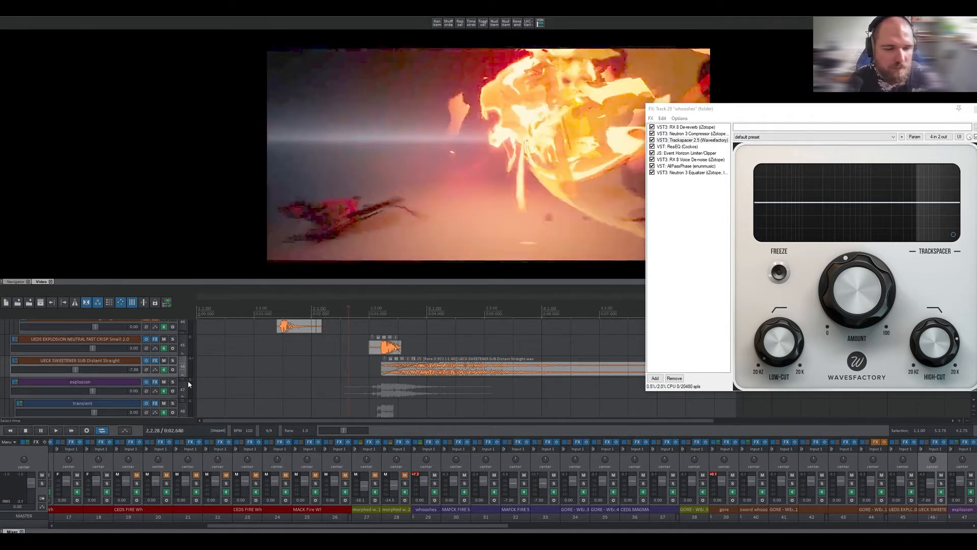
Step: Go to the explosion tail tracks and examine the blast frames up to about 0:03.284, then the build-up from 0:01.685 to 0:02.614
{"action": "scroll", "coordinate": [86, 384], "scroll_direction": "down", "scroll_amount": 7}
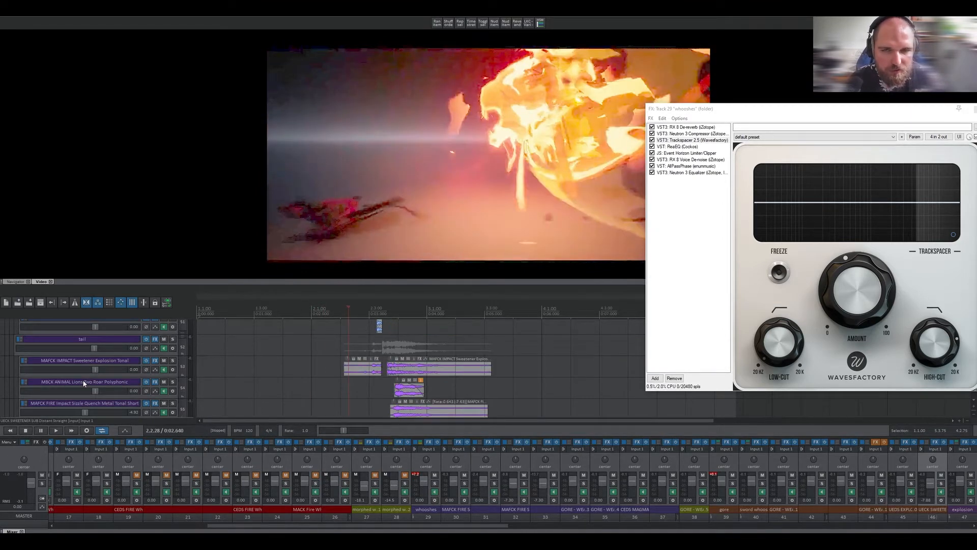
{"action": "left_click", "coordinate": [318, 381]}
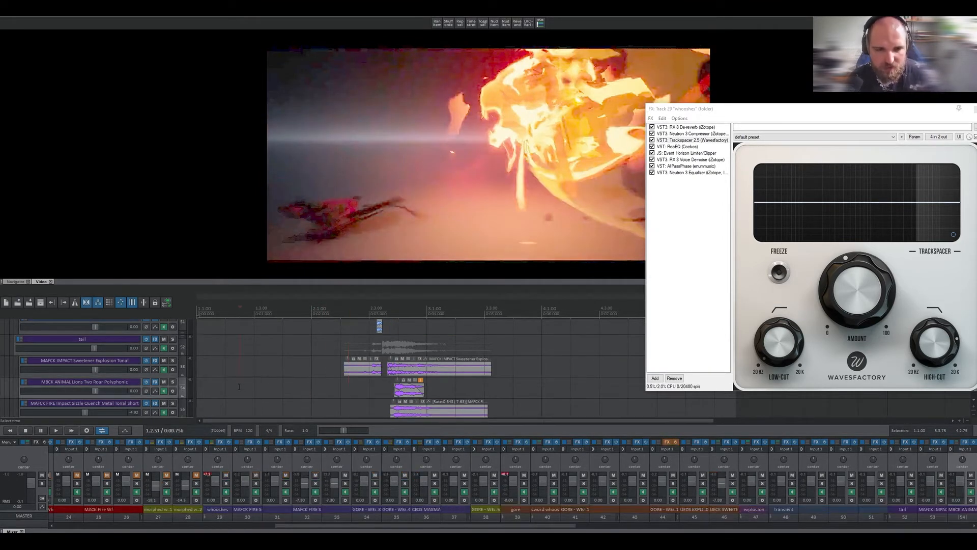
{"action": "left_click", "coordinate": [354, 381]}
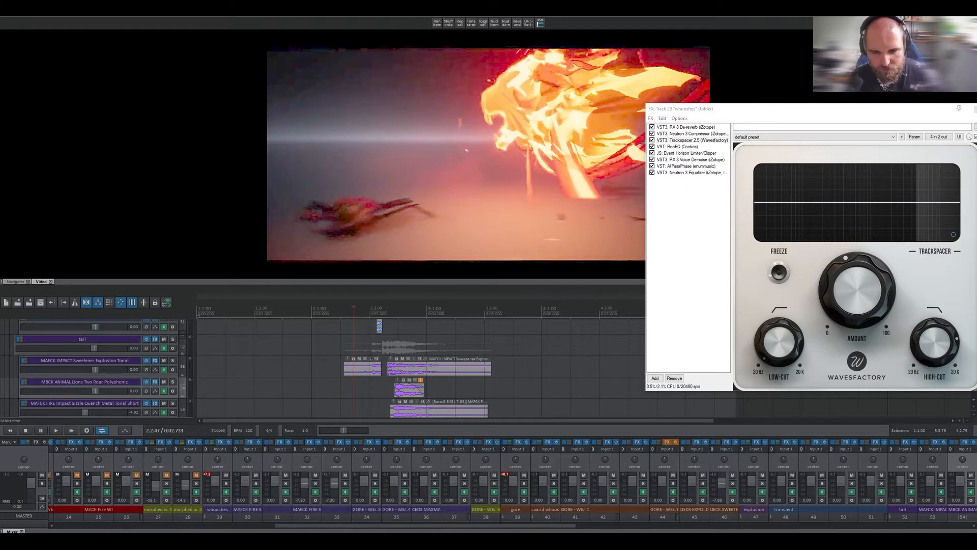
{"action": "left_click", "coordinate": [368, 374]}
{"action": "left_click", "coordinate": [374, 375]}
{"action": "left_click", "coordinate": [380, 375]}
{"action": "left_click", "coordinate": [385, 375]}
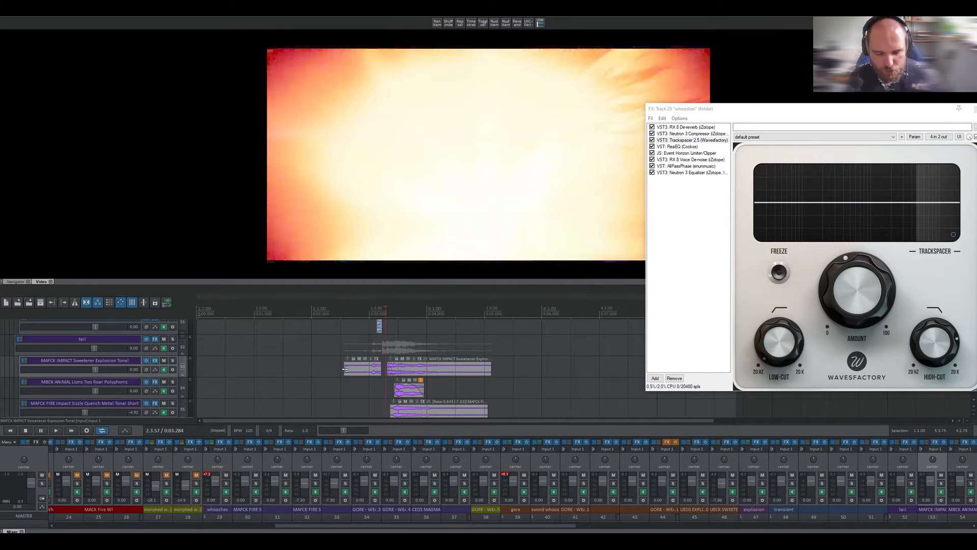
{"action": "left_click", "coordinate": [295, 368]}
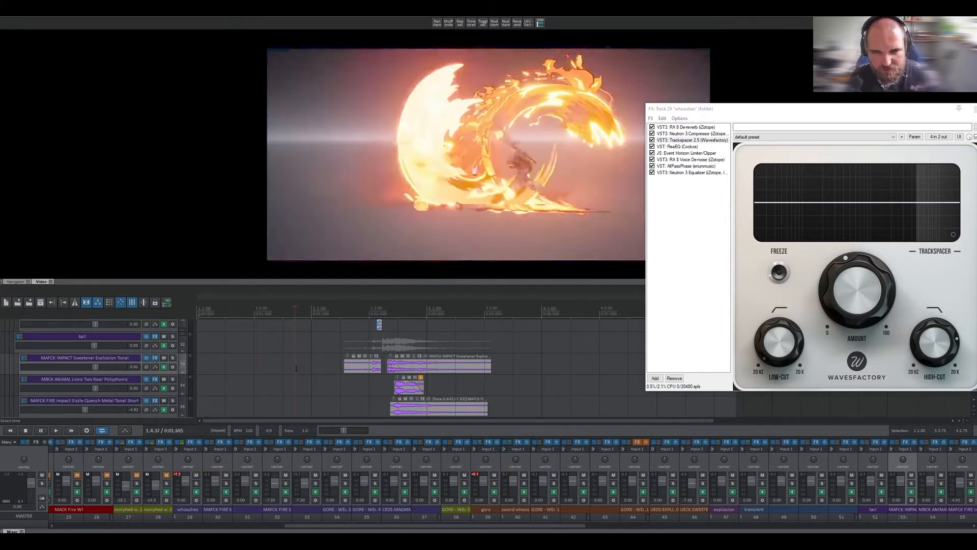
{"action": "left_click_drag", "start_coordinate": [296, 368], "coordinate": [347, 374]}
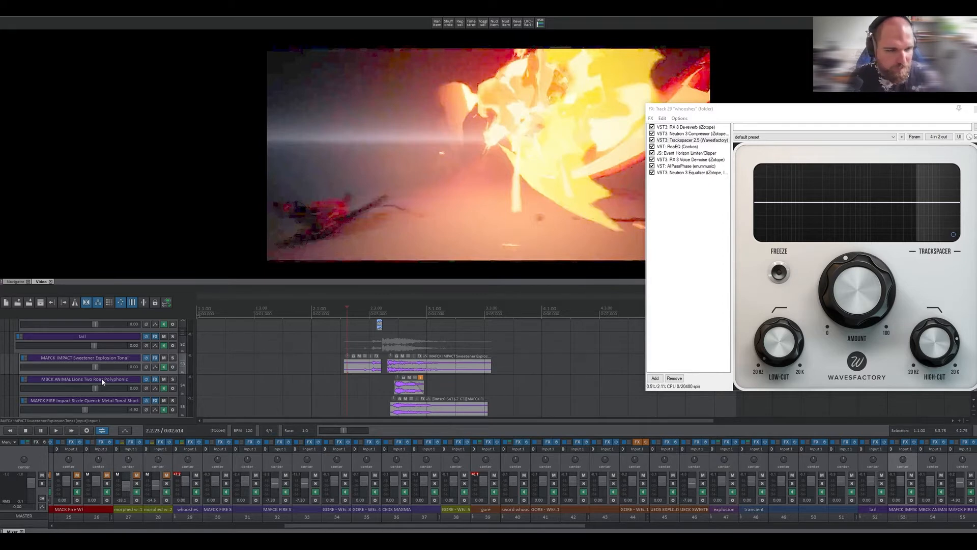
Step: Find the 1-37 Lion Roar, Throaty folder track among the lower tracks and solo it
{"action": "scroll", "coordinate": [101, 379], "scroll_direction": "down", "scroll_amount": 4}
{"action": "scroll", "coordinate": [101, 381], "scroll_direction": "down", "scroll_amount": 3}
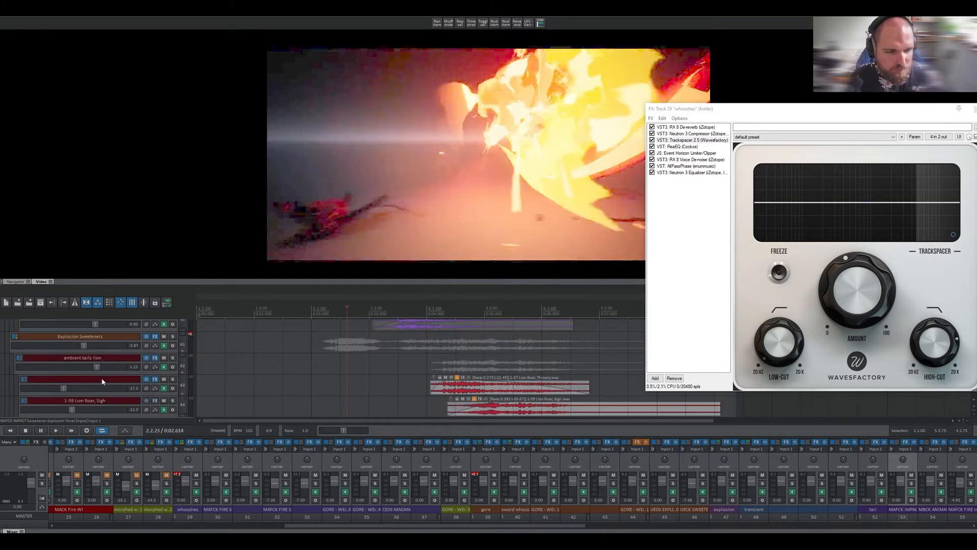
{"action": "scroll", "coordinate": [101, 379], "scroll_direction": "down", "scroll_amount": 6}
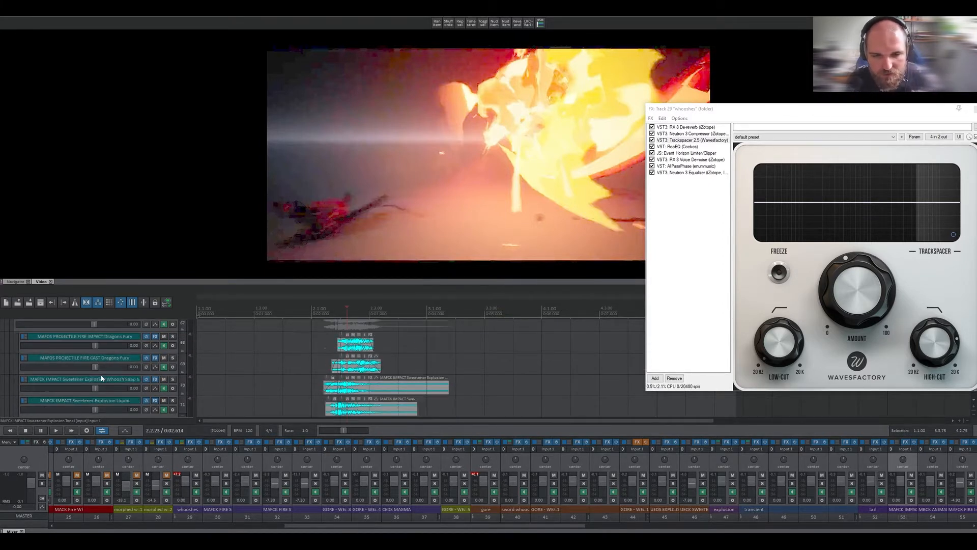
{"action": "scroll", "coordinate": [102, 378], "scroll_direction": "down", "scroll_amount": 12}
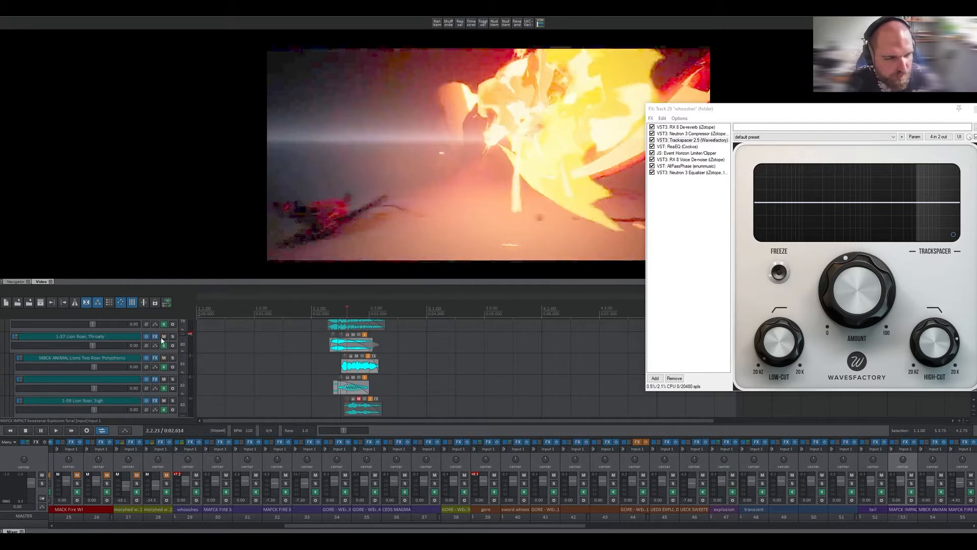
{"action": "left_click", "coordinate": [173, 336]}
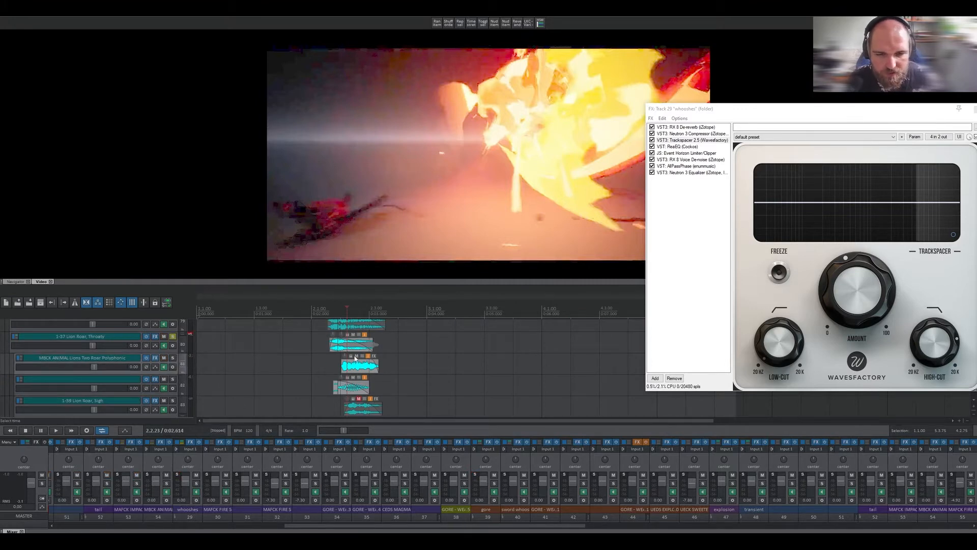
Step: Audition the soloed lion roar from about 0:02.036, and stop playback
{"action": "left_click", "coordinate": [313, 355]}
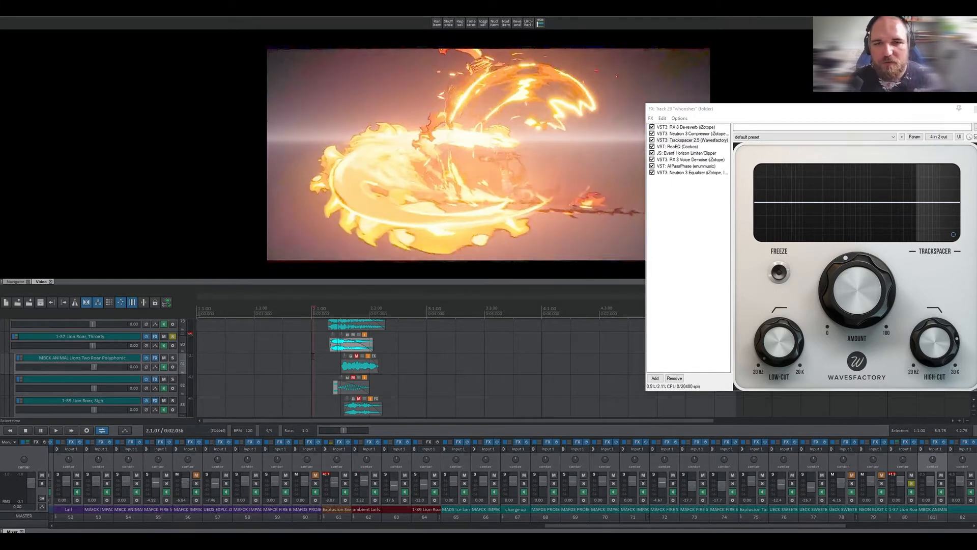
{"action": "key", "text": "space"}
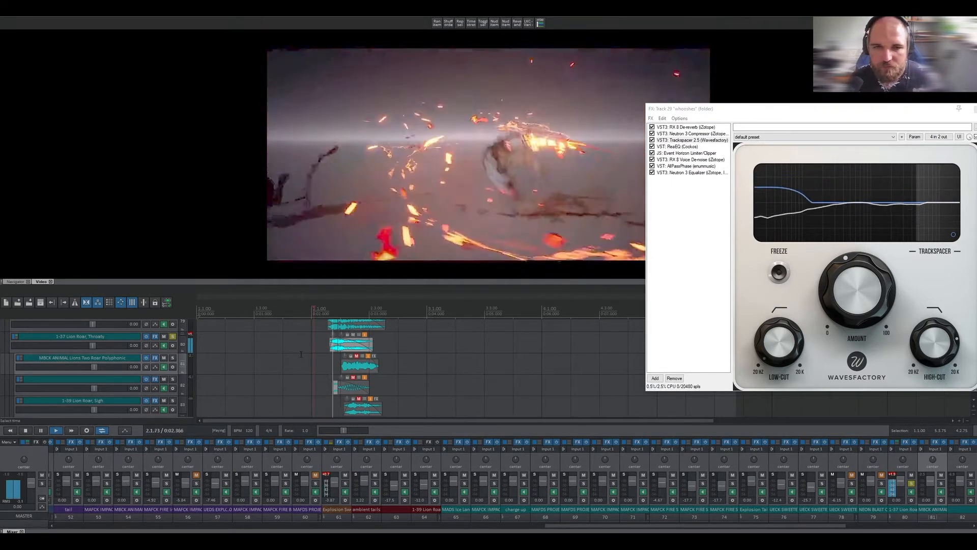
{"action": "key", "text": "space"}
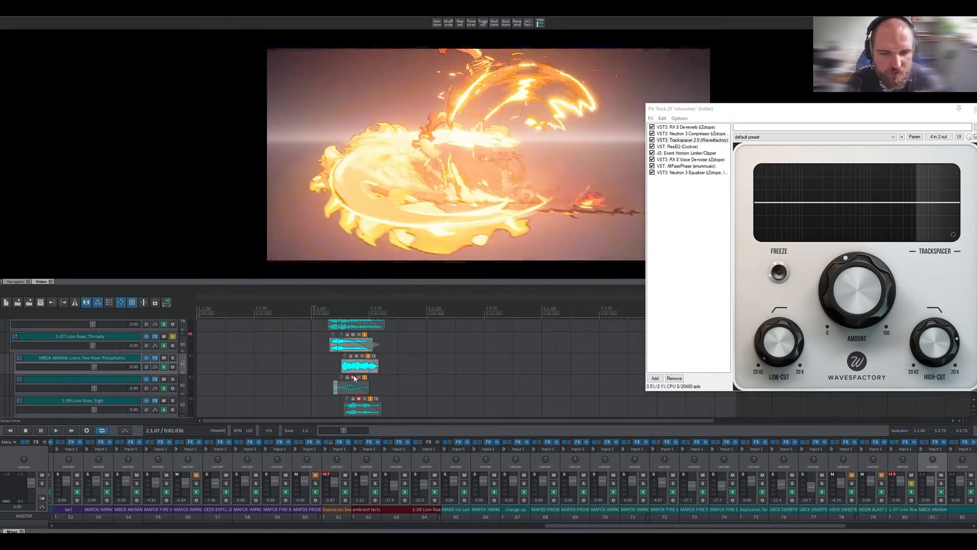
Step: Unmute the item on the unnamed lion roar track and audition the combined roar layers from about 0:01.711
{"action": "left_click", "coordinate": [353, 377]}
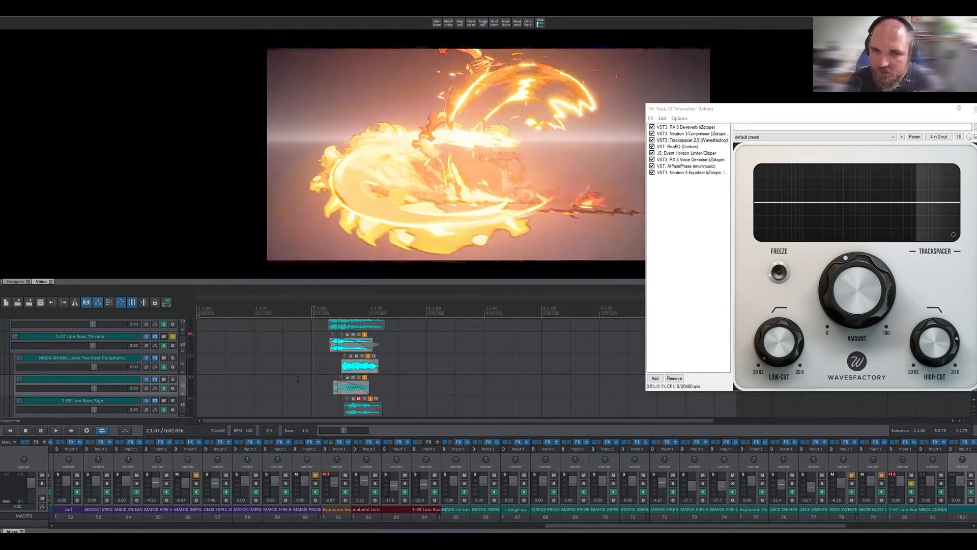
{"action": "left_click", "coordinate": [296, 375]}
{"action": "key", "text": "space"}
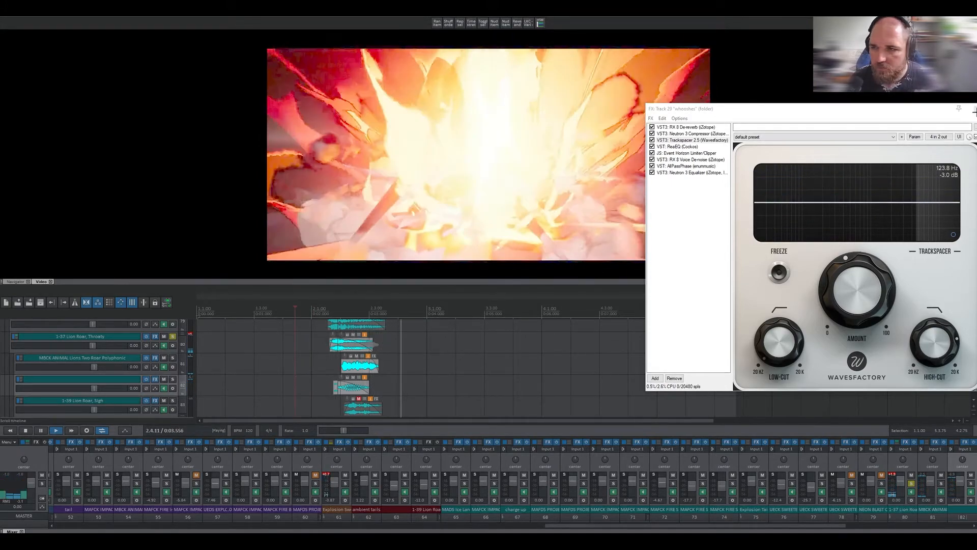
{"action": "key", "text": "space"}
Step: Close the whooshes track's effects window and solo the charge up folder track
{"action": "left_click", "coordinate": [898, 107]}
{"action": "key", "text": "Escape"}
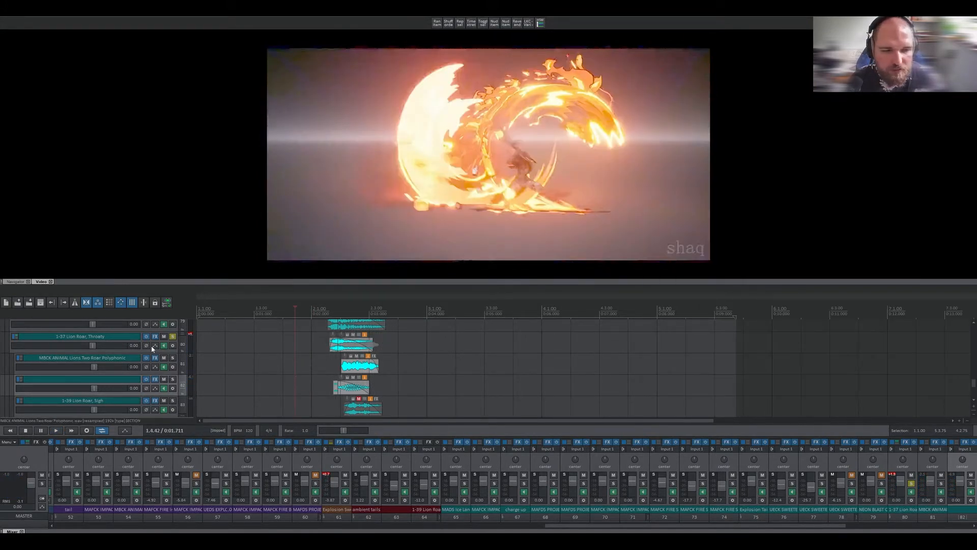
{"action": "scroll", "coordinate": [163, 359], "scroll_direction": "up", "scroll_amount": 6}
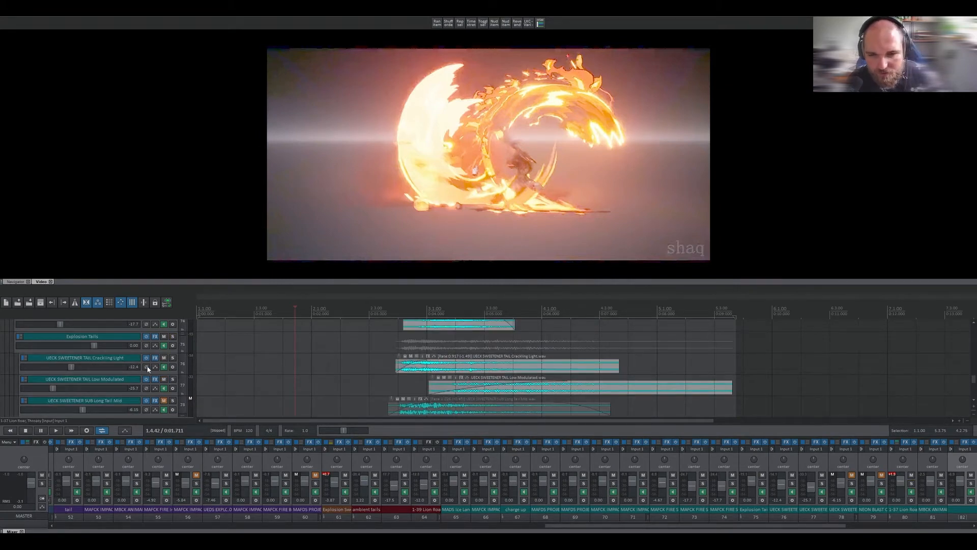
{"action": "scroll", "coordinate": [153, 368], "scroll_direction": "up", "scroll_amount": 3}
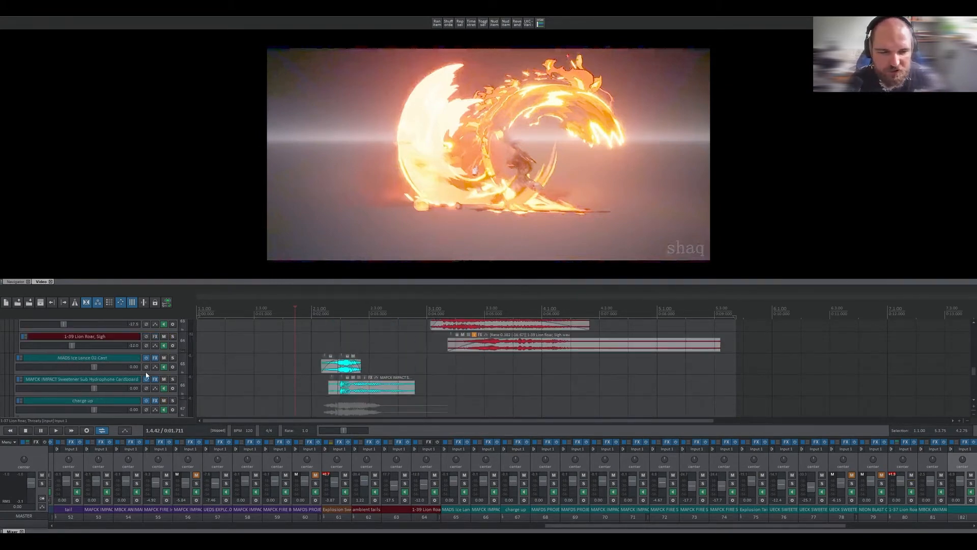
{"action": "scroll", "coordinate": [164, 363], "scroll_direction": "down", "scroll_amount": 1}
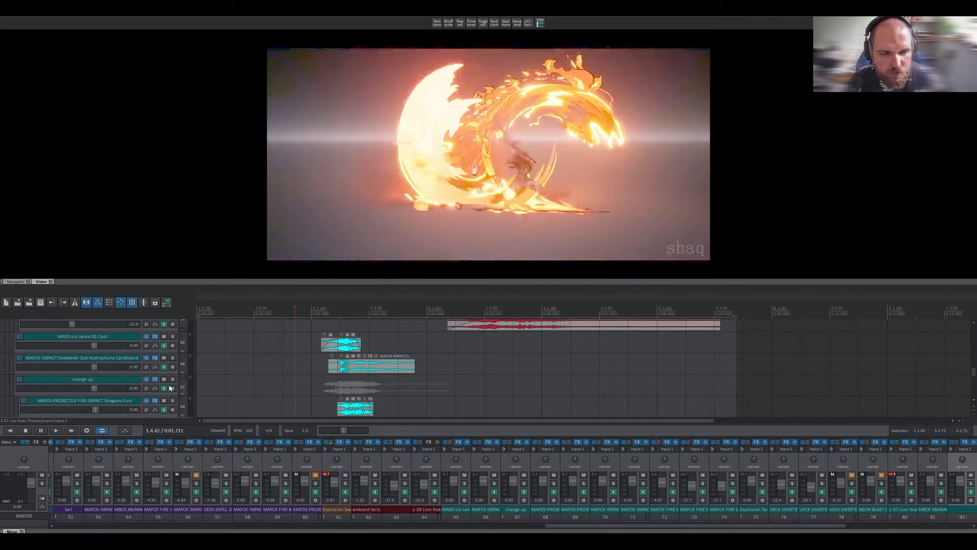
{"action": "left_click", "coordinate": [172, 380]}
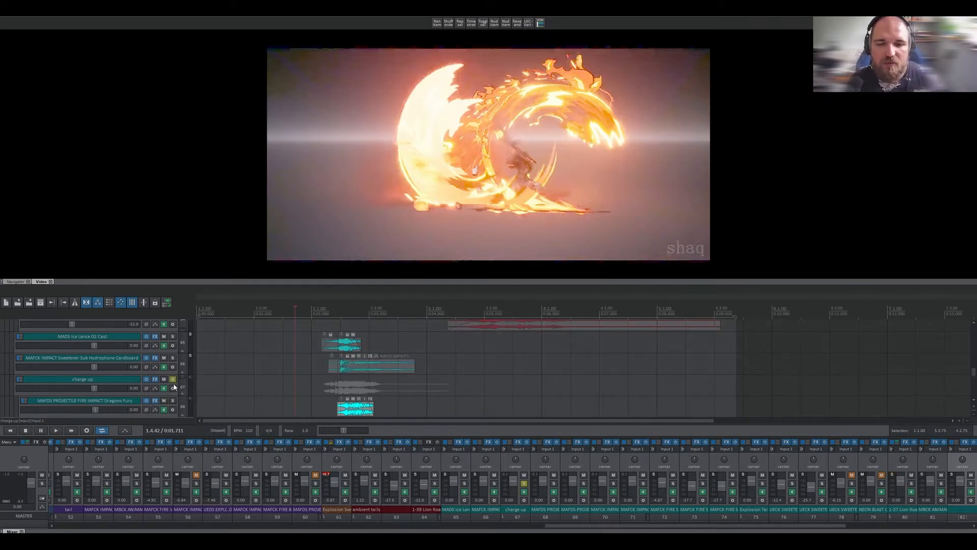
Step: Open the charge up track's effects chain and place the edit cursor at about 0:01.924, ahead of its sounds
{"action": "scroll", "coordinate": [50, 368], "scroll_direction": "down", "scroll_amount": 1}
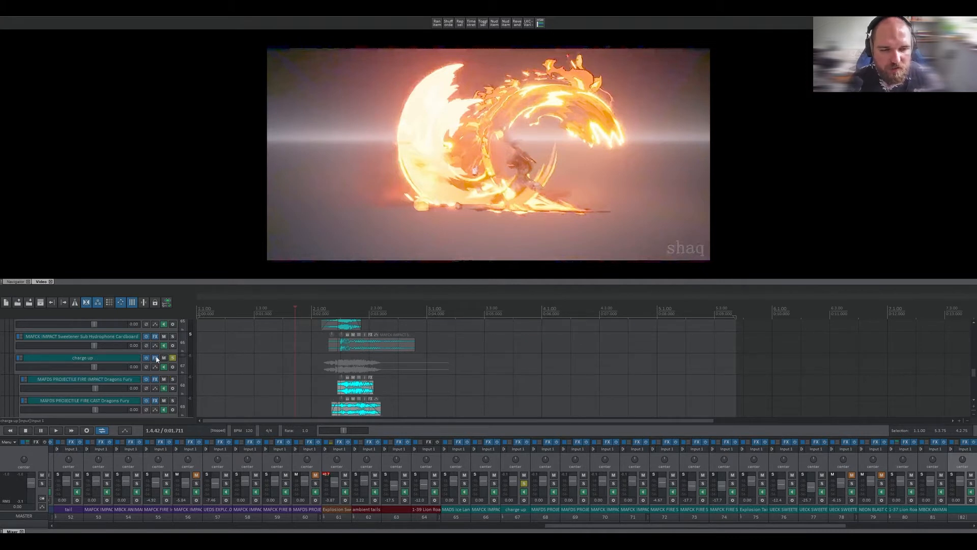
{"action": "left_click", "coordinate": [156, 358]}
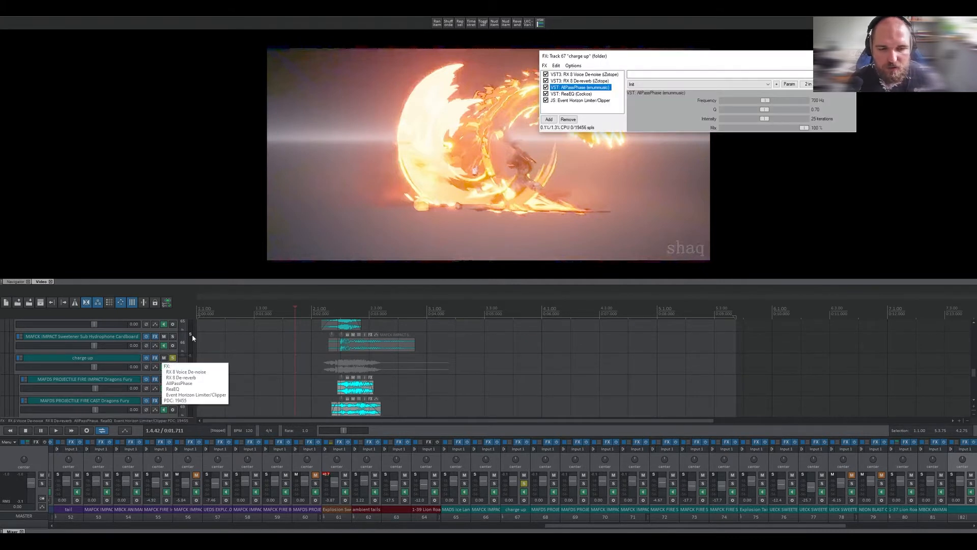
{"action": "left_click", "coordinate": [308, 381]}
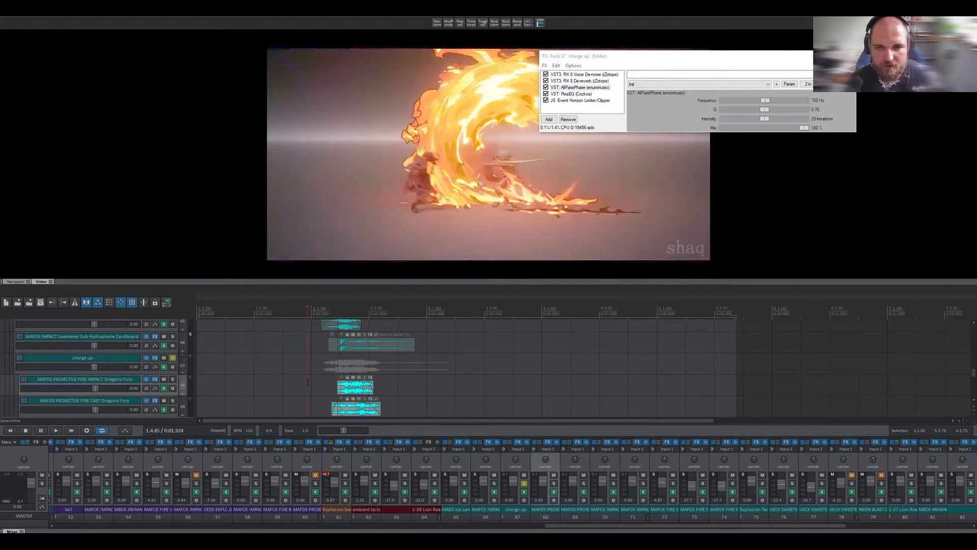
Step: Move the charge up effects window clear of the video's upper area and audition the soloed charge up layers from about 0:01.924
{"action": "left_click_drag", "start_coordinate": [647, 56], "coordinate": [782, 174]}
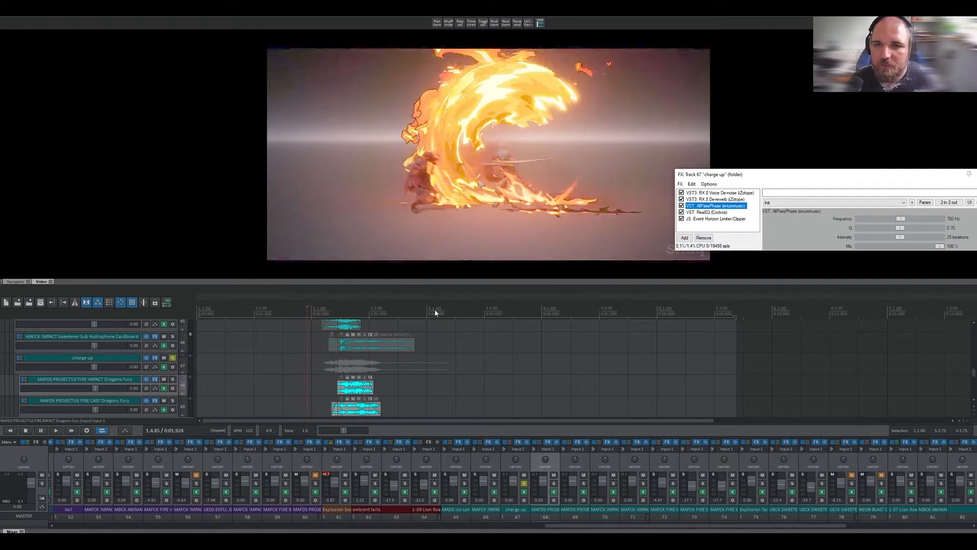
{"action": "key", "text": "space"}
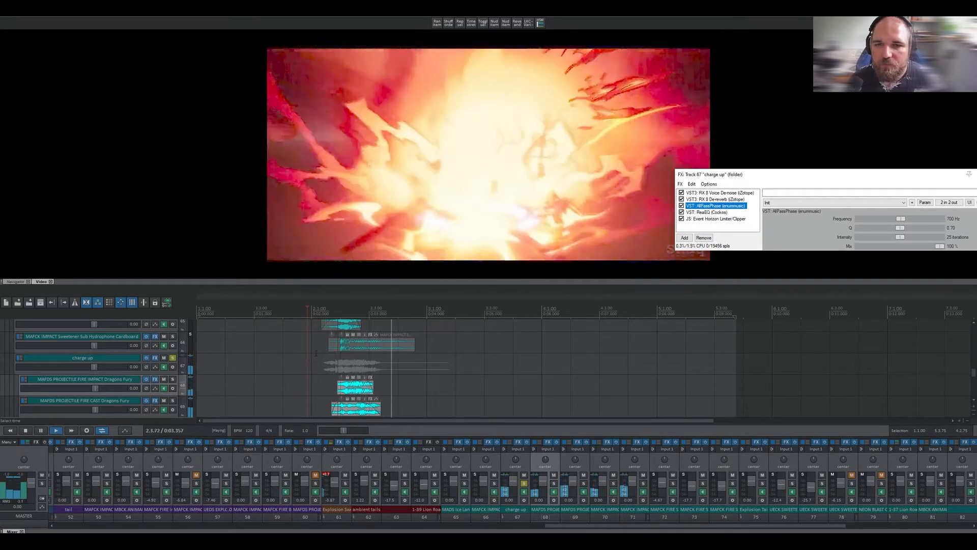
{"action": "key", "text": "space"}
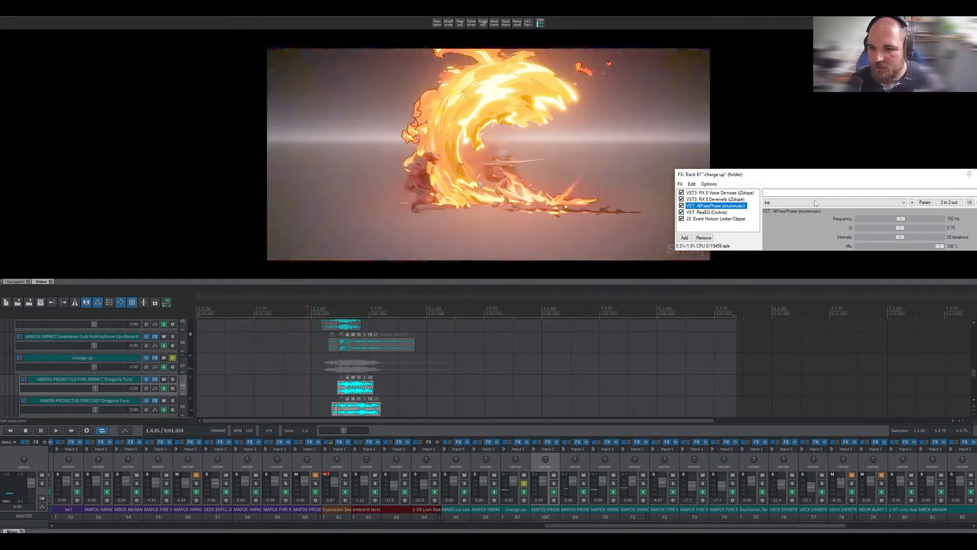
Step: Review the RX 8 De-reverb and Voice De-noise settings in the charge up chain, and close its effects window
{"action": "left_click", "coordinate": [710, 200]}
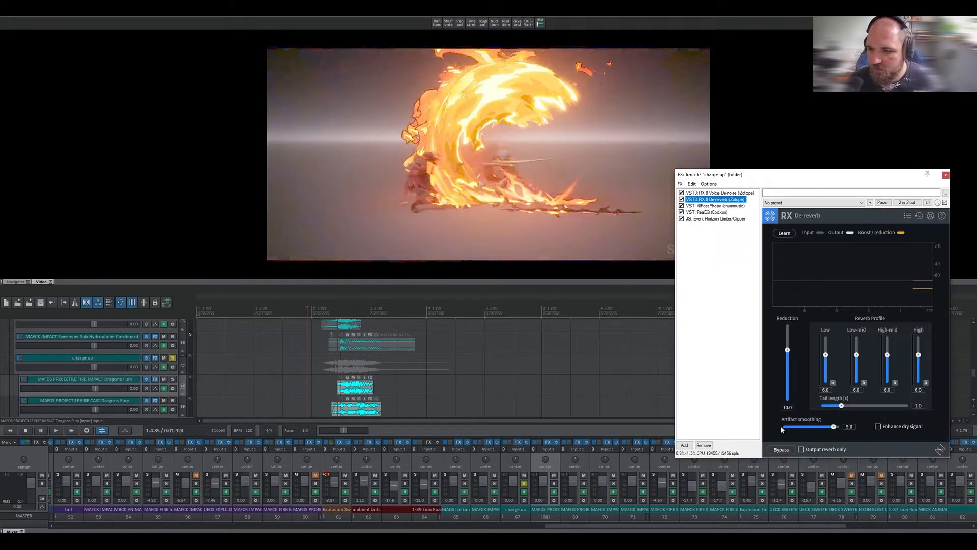
{"action": "left_click", "coordinate": [719, 192]}
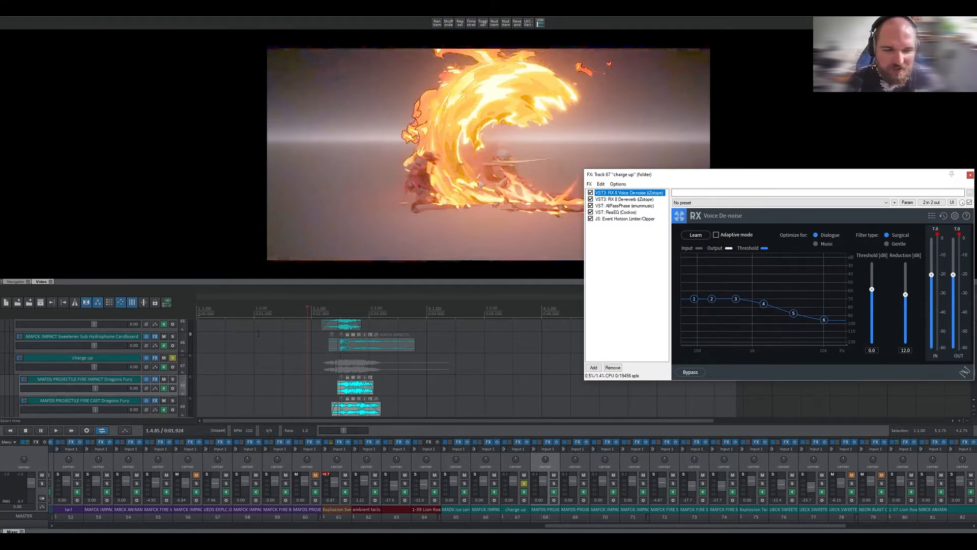
{"action": "left_click", "coordinate": [969, 175]}
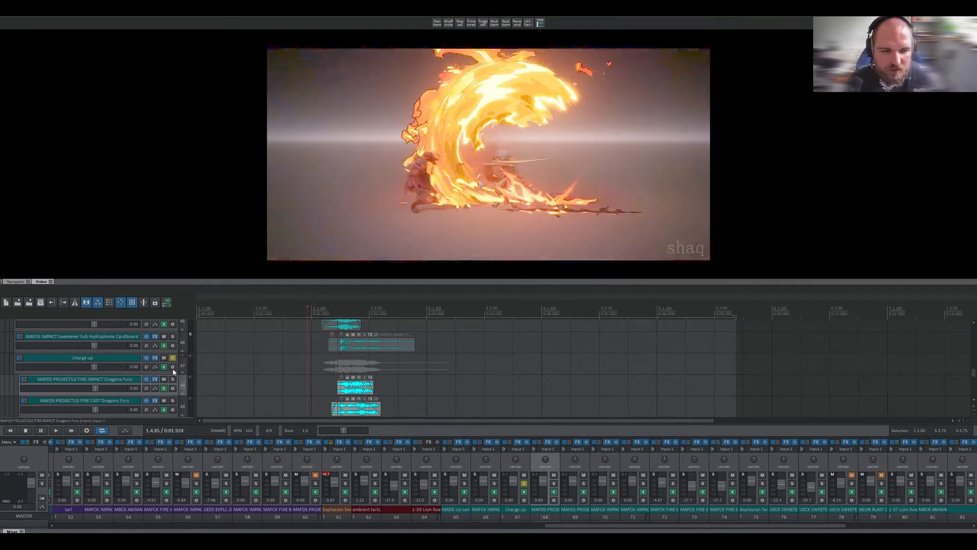
Step: Unsolo the charge up track and step the edit cursor forward to the explosion flash at about 0:03.251
{"action": "scroll", "coordinate": [294, 410], "scroll_direction": "down", "scroll_amount": 4}
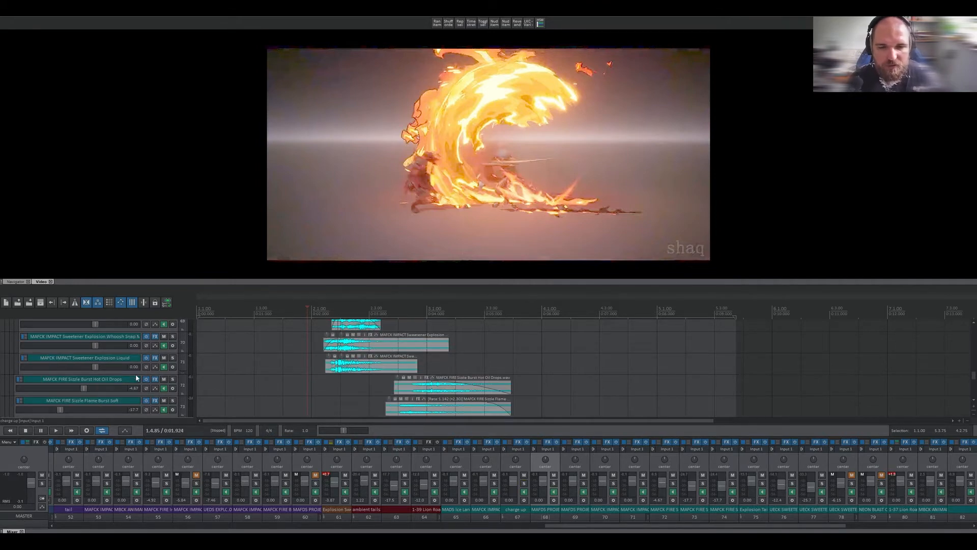
{"action": "left_click", "coordinate": [326, 405]}
{"action": "left_click", "coordinate": [355, 387]}
{"action": "left_click", "coordinate": [363, 383]}
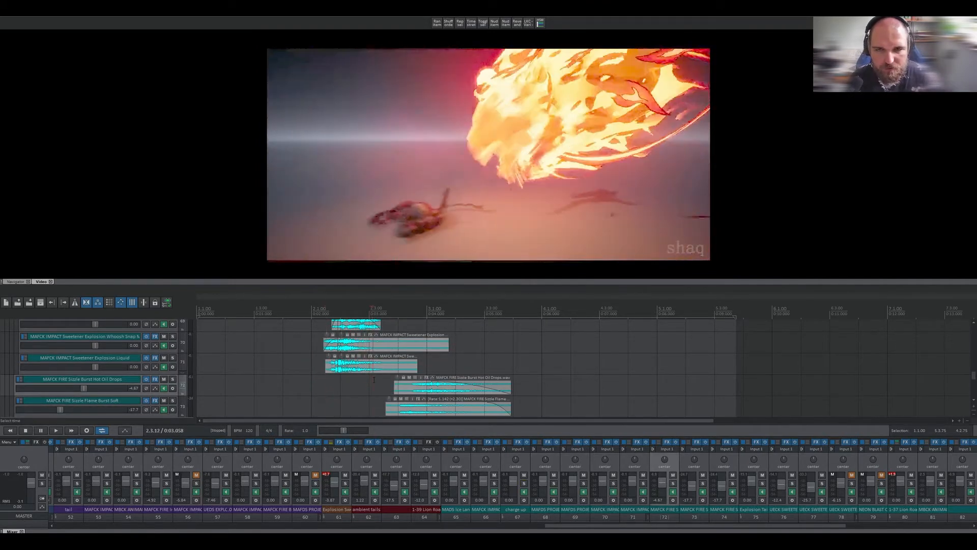
{"action": "left_click", "coordinate": [378, 378]}
{"action": "left_click", "coordinate": [384, 377]}
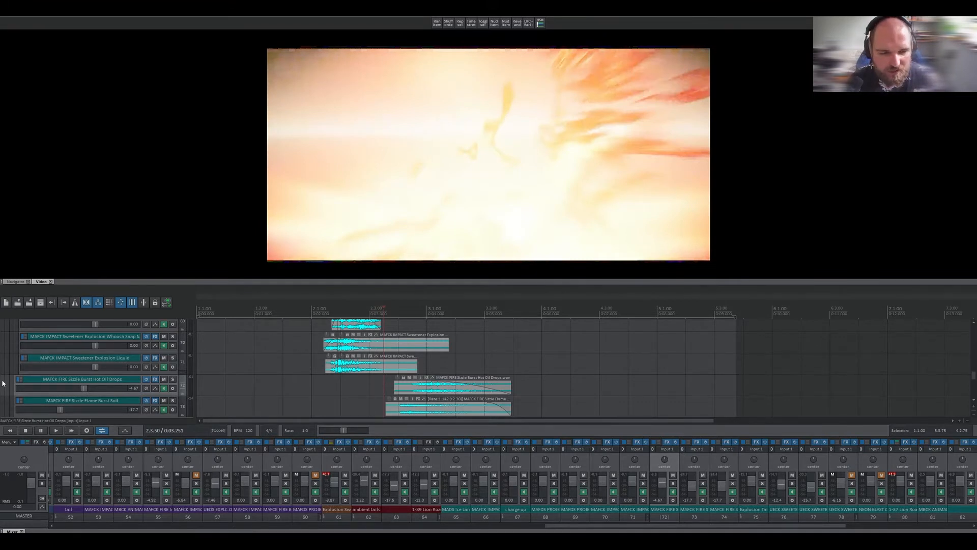
Step: Look through the track list for the explosion folder track and solo it
{"action": "scroll", "coordinate": [66, 361], "scroll_direction": "down", "scroll_amount": 10}
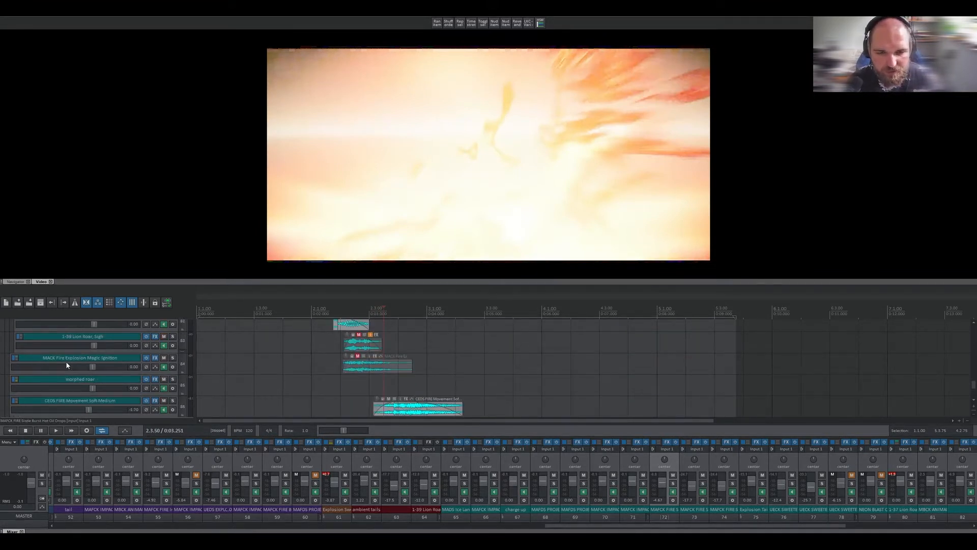
{"action": "scroll", "coordinate": [66, 362], "scroll_direction": "down", "scroll_amount": 5}
{"action": "scroll", "coordinate": [66, 364], "scroll_direction": "up", "scroll_amount": 20}
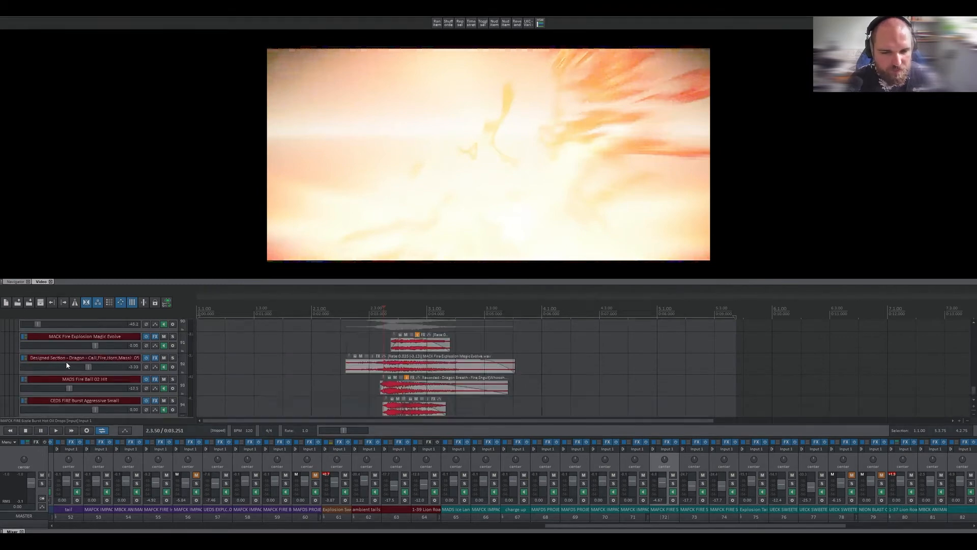
{"action": "scroll", "coordinate": [66, 365], "scroll_direction": "up", "scroll_amount": 15}
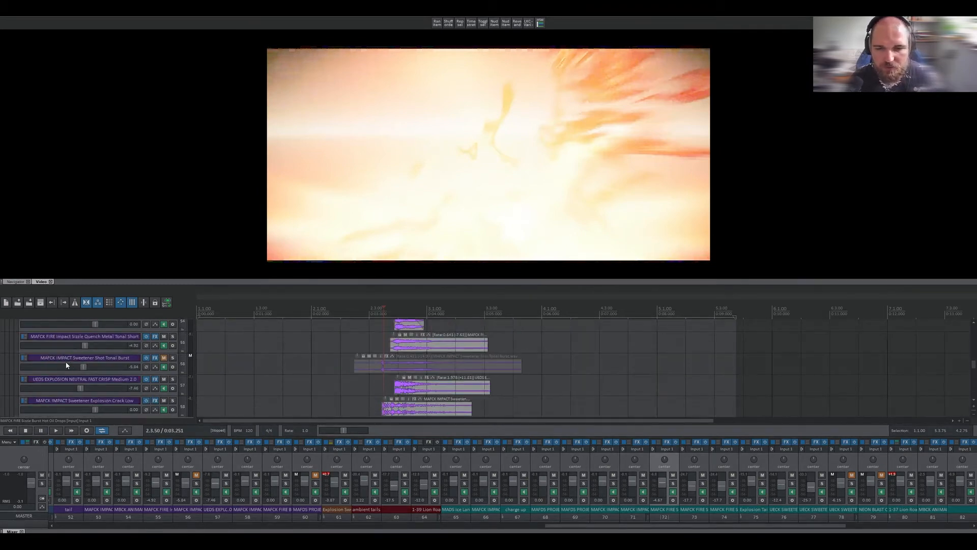
{"action": "scroll", "coordinate": [67, 365], "scroll_direction": "up", "scroll_amount": 2}
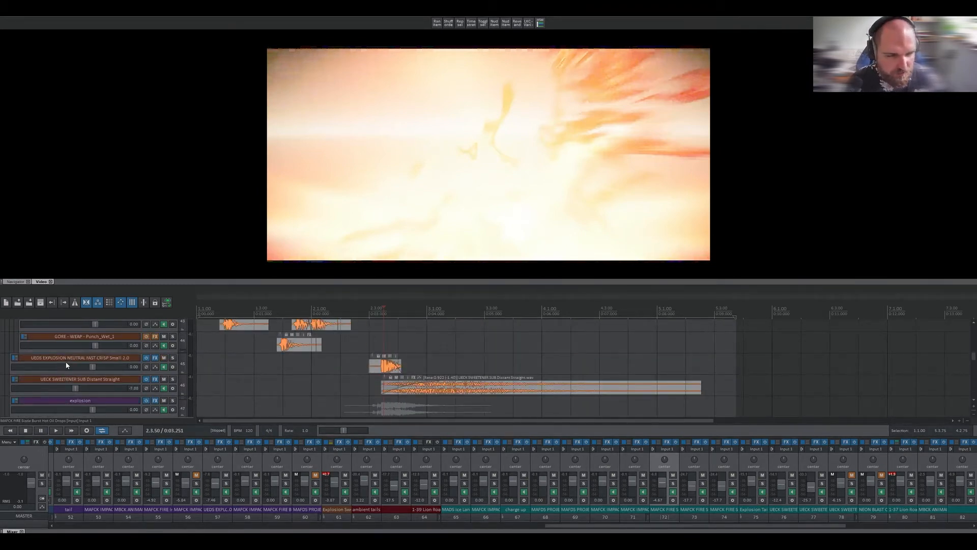
{"action": "scroll", "coordinate": [65, 365], "scroll_direction": "down", "scroll_amount": 1}
{"action": "scroll", "coordinate": [102, 385], "scroll_direction": "down", "scroll_amount": 4}
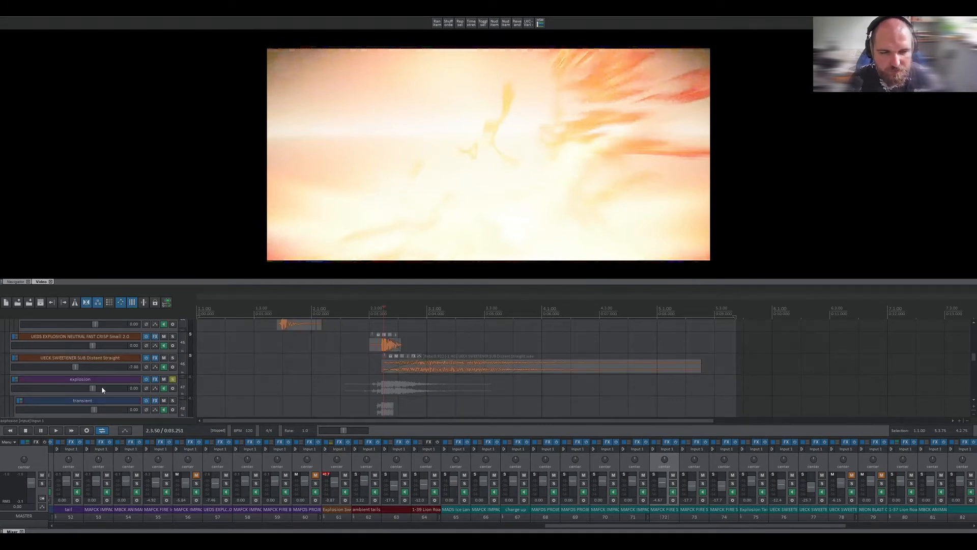
Step: Audition the soloed explosion layers from about 0:02.799, and stop playback
{"action": "left_click", "coordinate": [355, 348]}
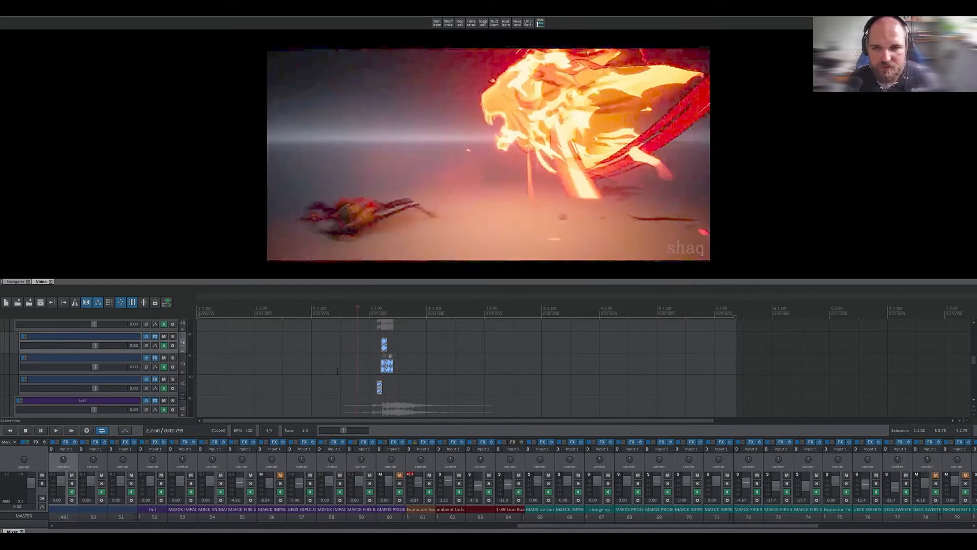
{"action": "key", "text": "space"}
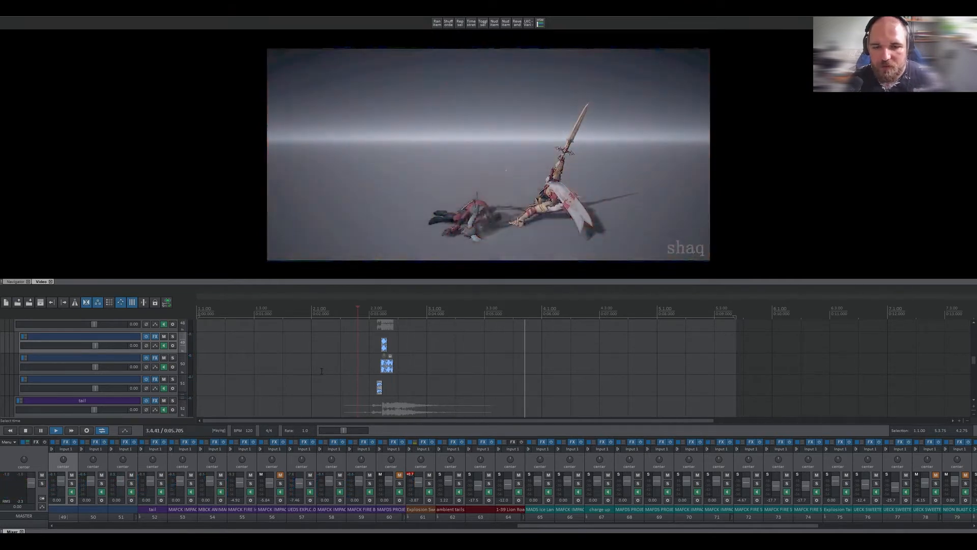
{"action": "key", "text": "space"}
Step: Look over the explosion's transient and tail layers, and switch the solo from the explosion folder to its transient subfolder
{"action": "scroll", "coordinate": [104, 368], "scroll_direction": "up", "scroll_amount": 1}
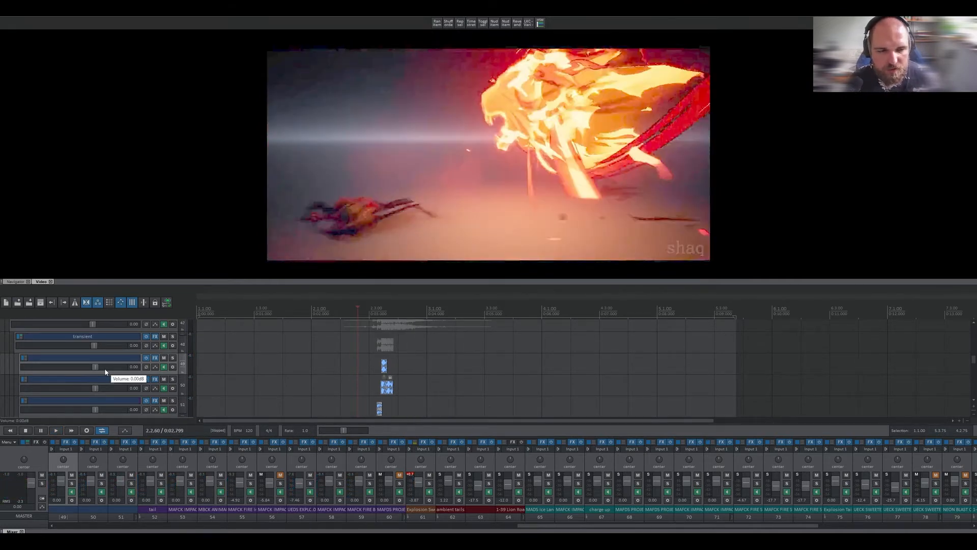
{"action": "scroll", "coordinate": [105, 371], "scroll_direction": "down", "scroll_amount": 5}
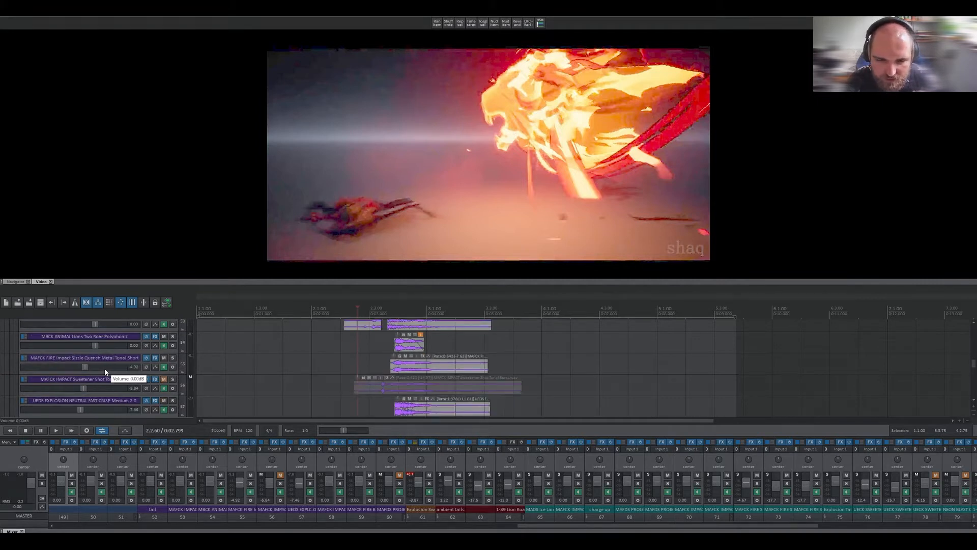
{"action": "scroll", "coordinate": [105, 371], "scroll_direction": "down", "scroll_amount": 1}
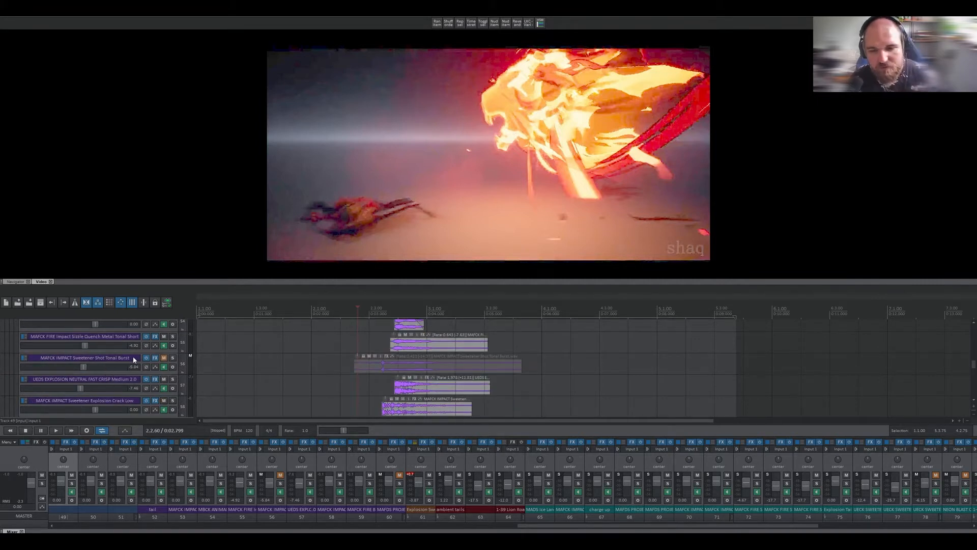
{"action": "scroll", "coordinate": [127, 356], "scroll_direction": "up", "scroll_amount": 6}
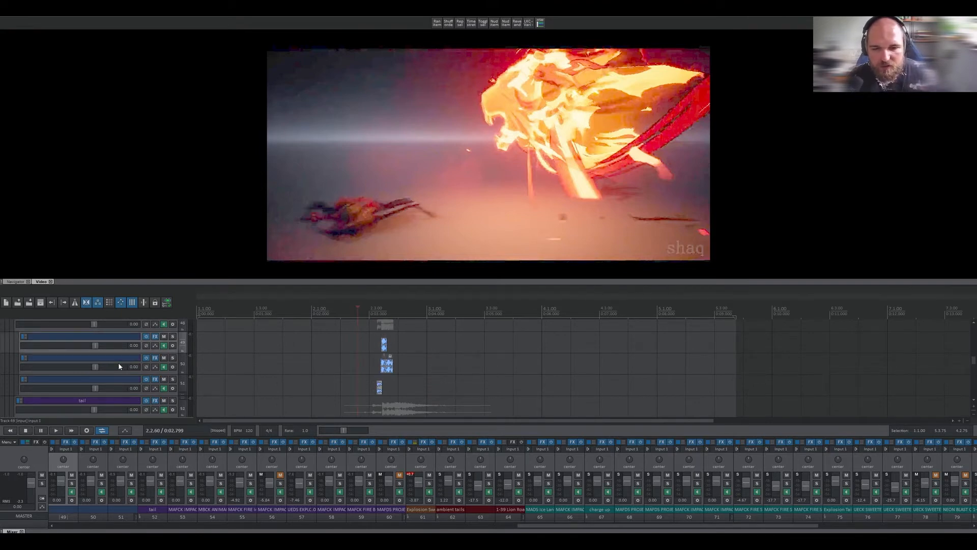
{"action": "scroll", "coordinate": [118, 362], "scroll_direction": "up", "scroll_amount": 2}
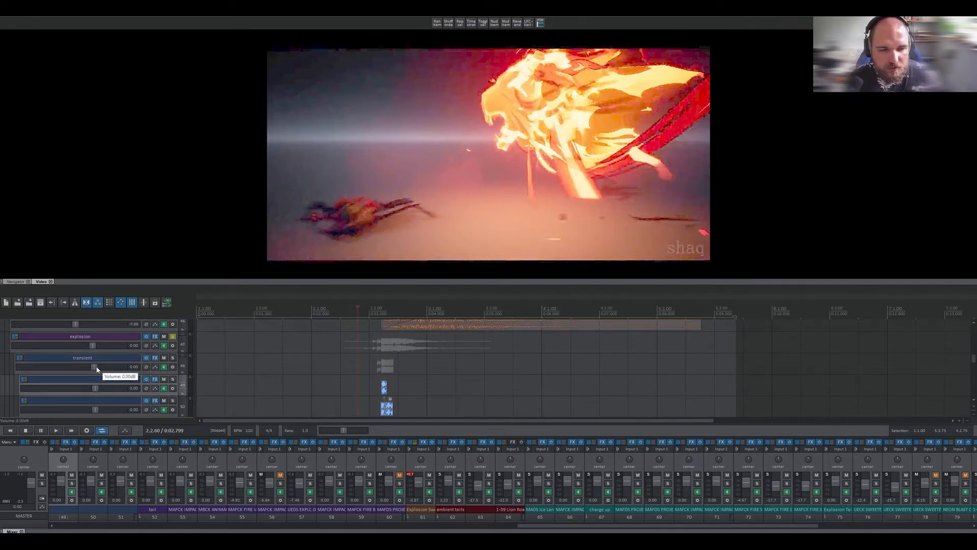
{"action": "left_click", "coordinate": [173, 337]}
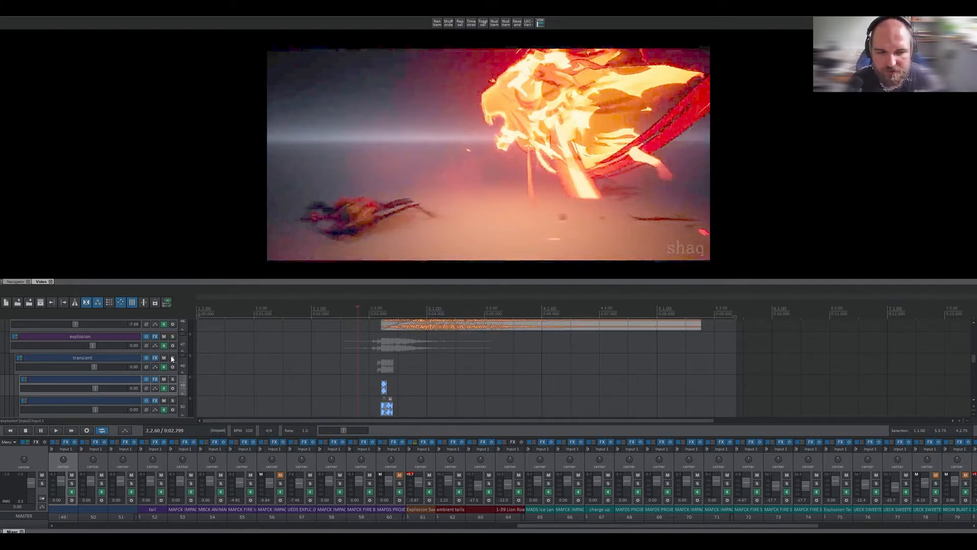
{"action": "left_click", "coordinate": [173, 358]}
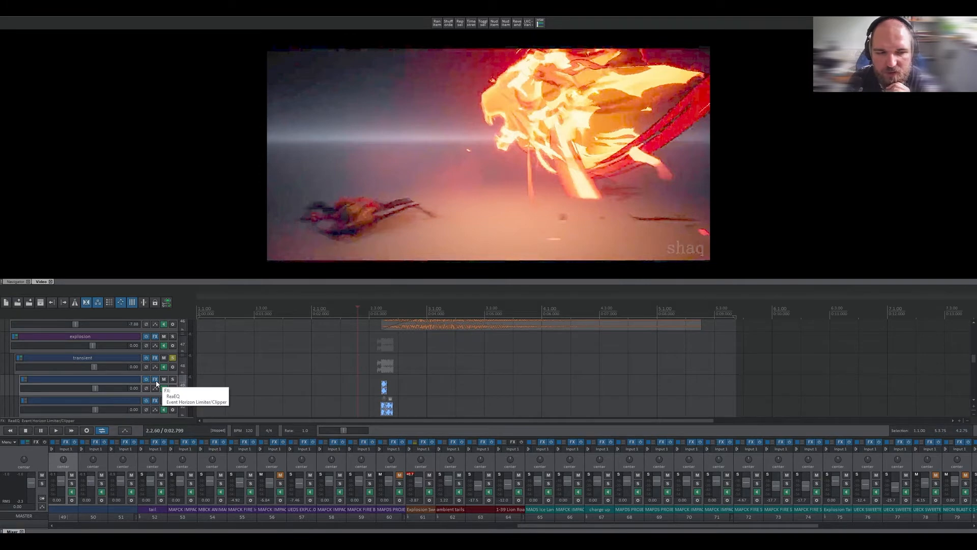
Step: Open the effects chain of the transient folder track and look over the neighbouring explosion layers
{"action": "scroll", "coordinate": [156, 384], "scroll_direction": "down", "scroll_amount": 2}
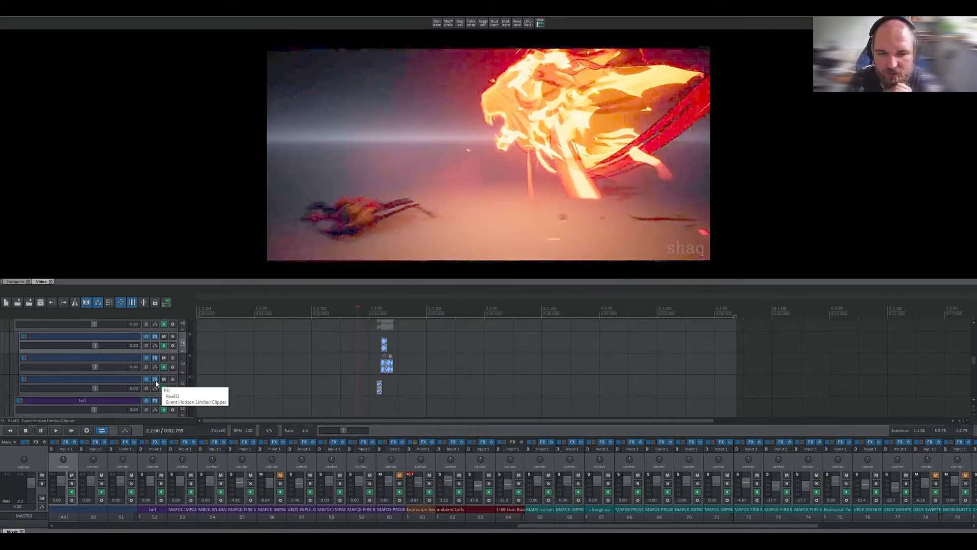
{"action": "scroll", "coordinate": [156, 384], "scroll_direction": "up", "scroll_amount": 1}
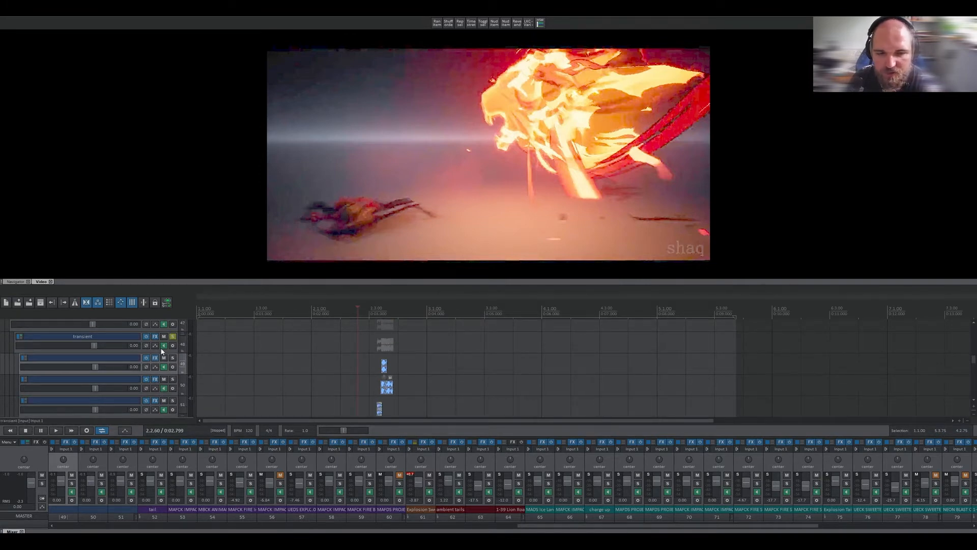
{"action": "scroll", "coordinate": [162, 351], "scroll_direction": "down", "scroll_amount": 4}
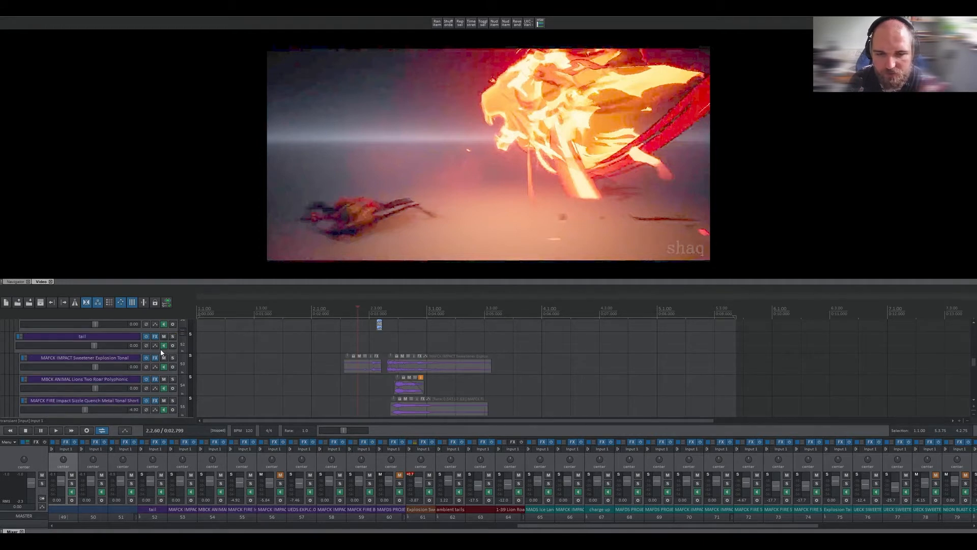
{"action": "scroll", "coordinate": [162, 351], "scroll_direction": "up", "scroll_amount": 4}
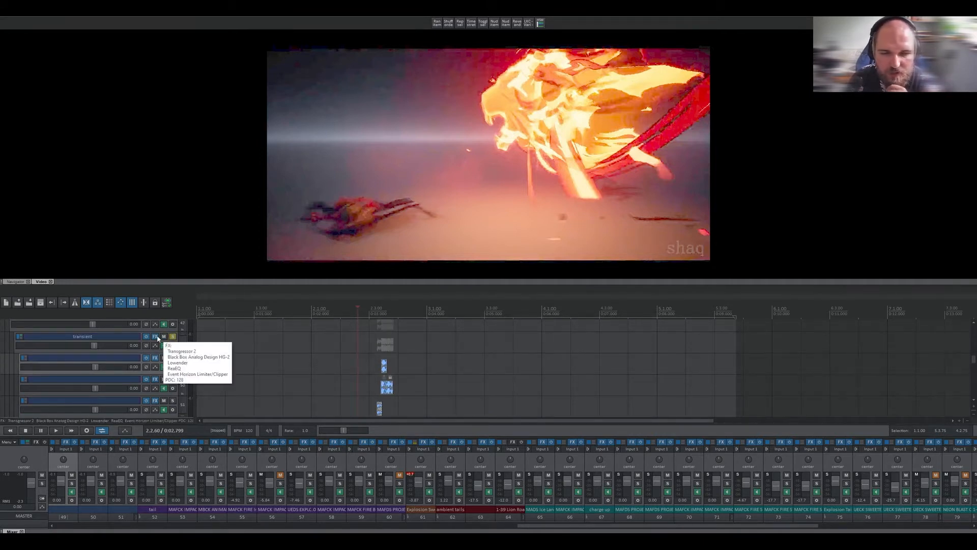
{"action": "left_click", "coordinate": [156, 336]}
{"action": "scroll", "coordinate": [154, 343], "scroll_direction": "up", "scroll_amount": 3}
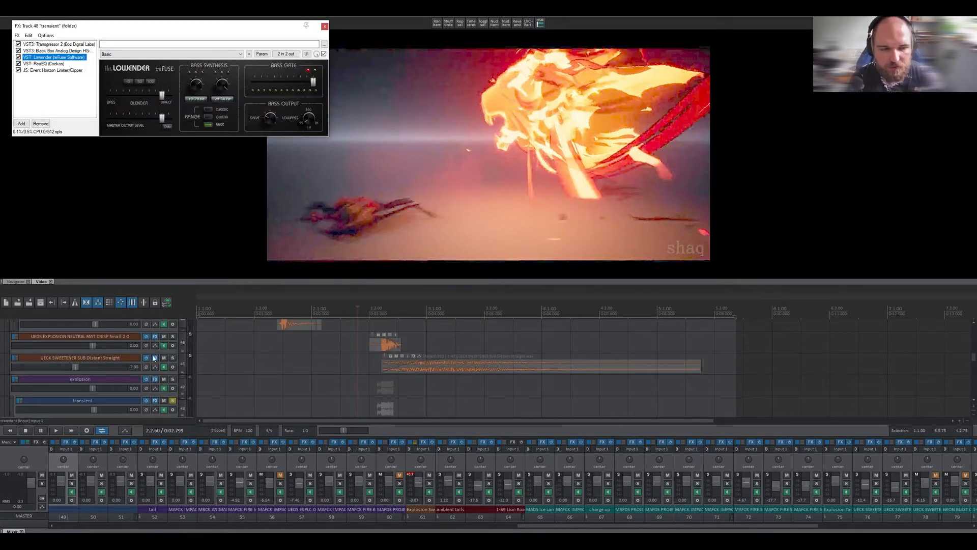
{"action": "scroll", "coordinate": [148, 379], "scroll_direction": "down", "scroll_amount": 4}
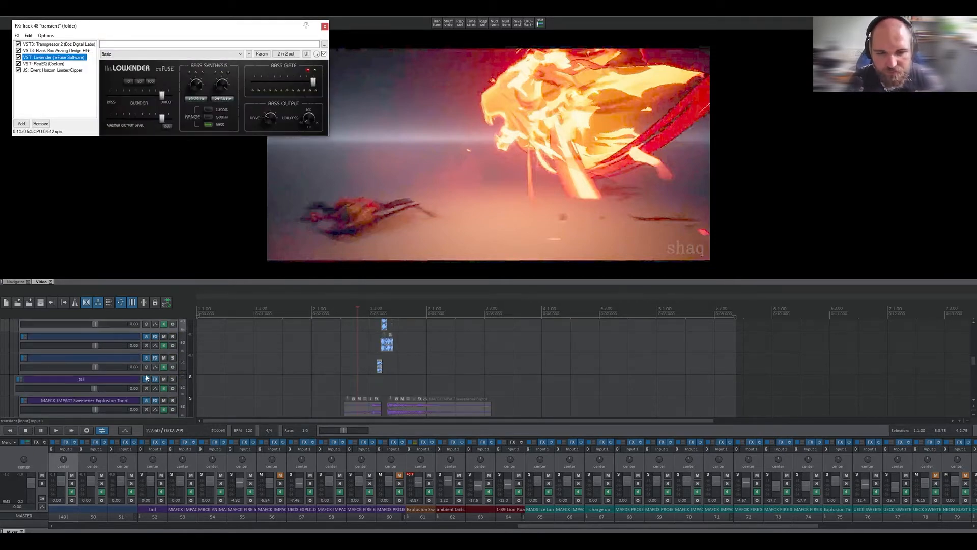
Step: Audition the soloed transient layers from about 0:02.594, and stop playback
{"action": "left_click", "coordinate": [346, 372]}
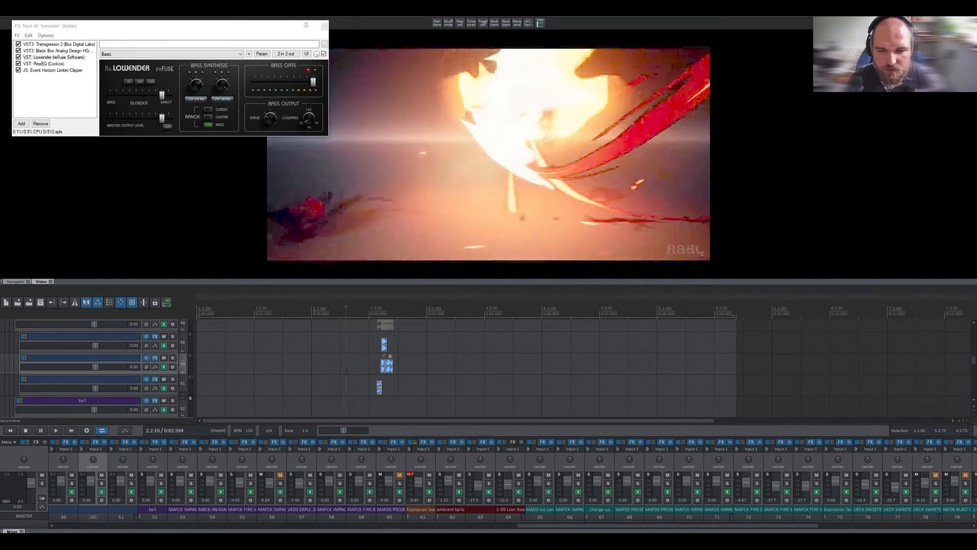
{"action": "key", "text": "space"}
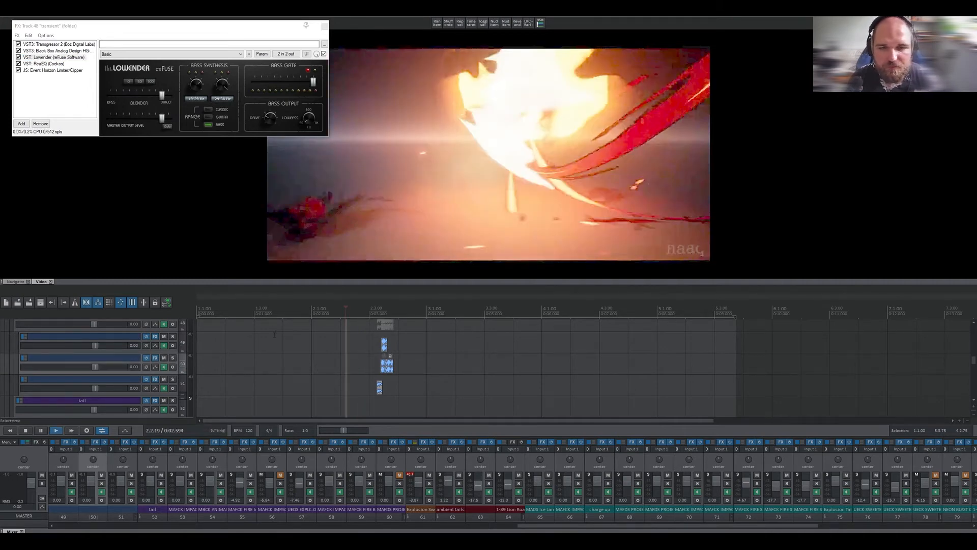
{"action": "key", "text": "space"}
Step: Review Transgressor 2, Black Box Analog Design HG-2 and Lowender in the transient track's chain, and close its effects window
{"action": "left_click", "coordinate": [56, 44]}
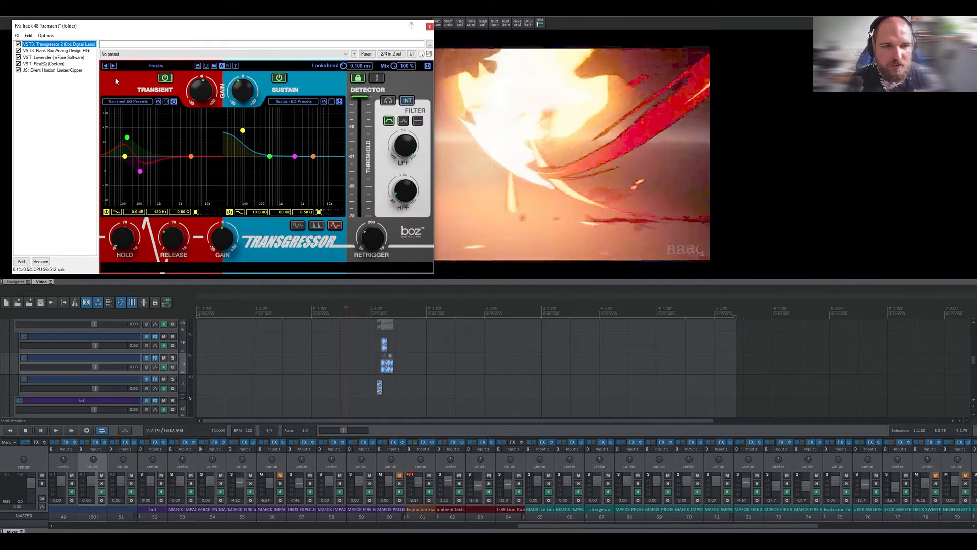
{"action": "left_click", "coordinate": [37, 51]}
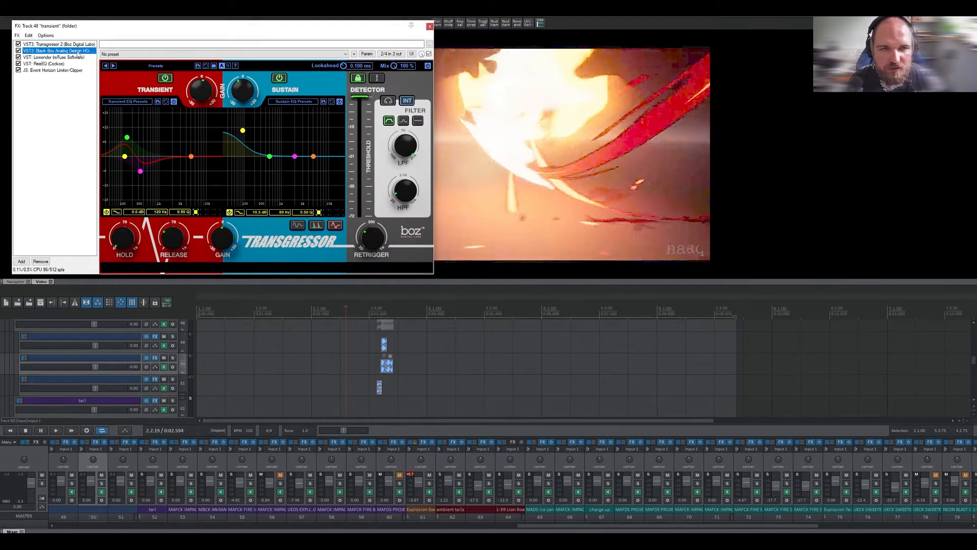
{"action": "left_click", "coordinate": [38, 57]}
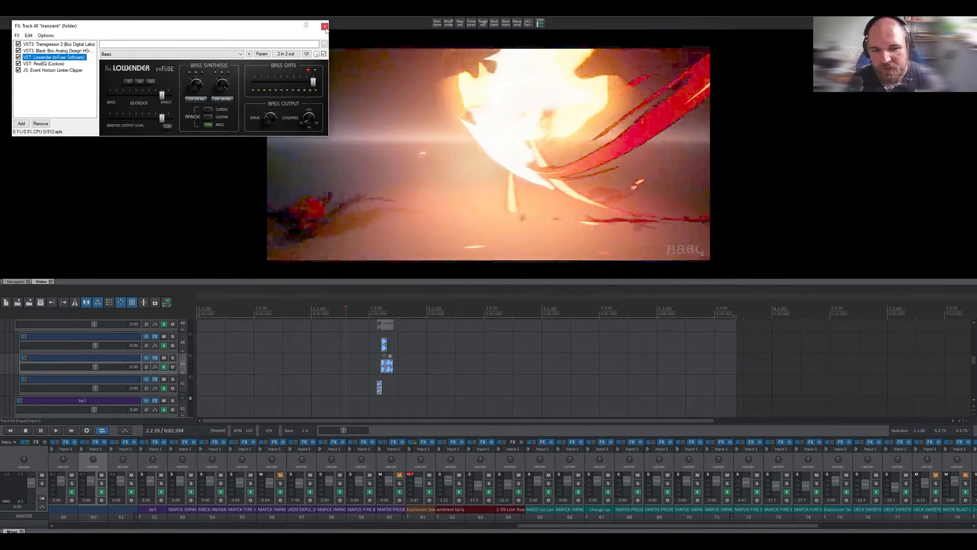
{"action": "left_click", "coordinate": [324, 27]}
{"action": "scroll", "coordinate": [104, 360], "scroll_direction": "up", "scroll_amount": 1}
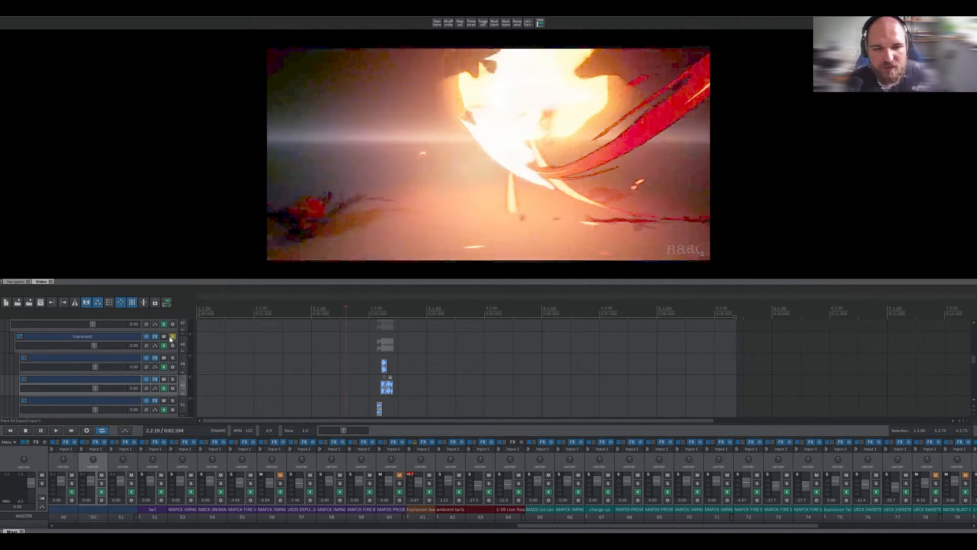
Step: Switch the solo from the transient to the tail folder, and review Neutron 3 Equalizer in the tail's effects chain before closing it
{"action": "scroll", "coordinate": [163, 369], "scroll_direction": "down", "scroll_amount": 2}
{"action": "scroll", "coordinate": [163, 368], "scroll_direction": "down", "scroll_amount": 1}
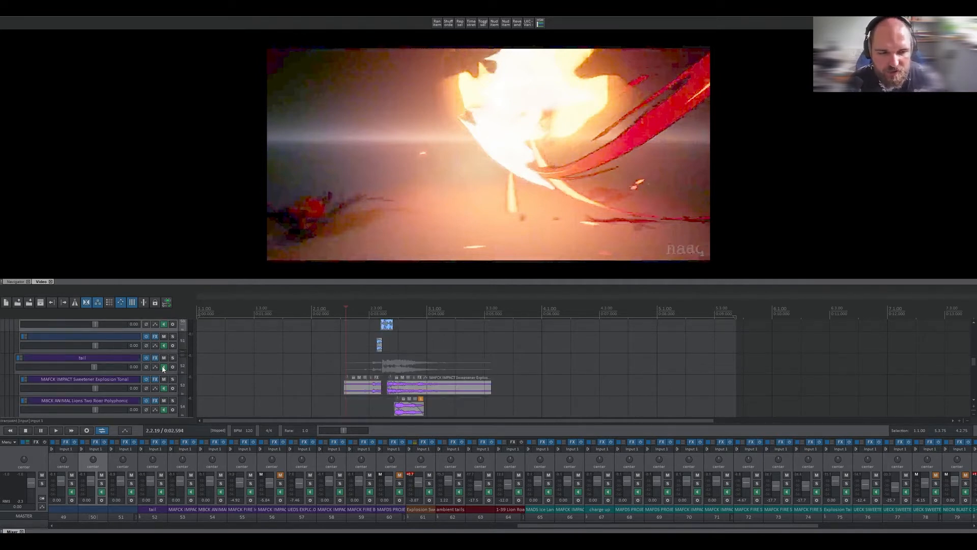
{"action": "left_click", "coordinate": [174, 358]}
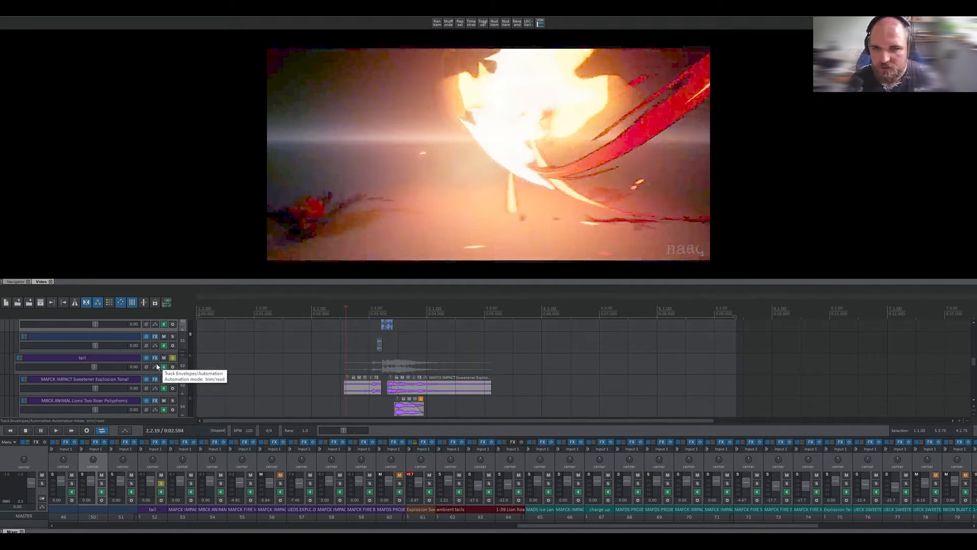
{"action": "left_click", "coordinate": [155, 358]}
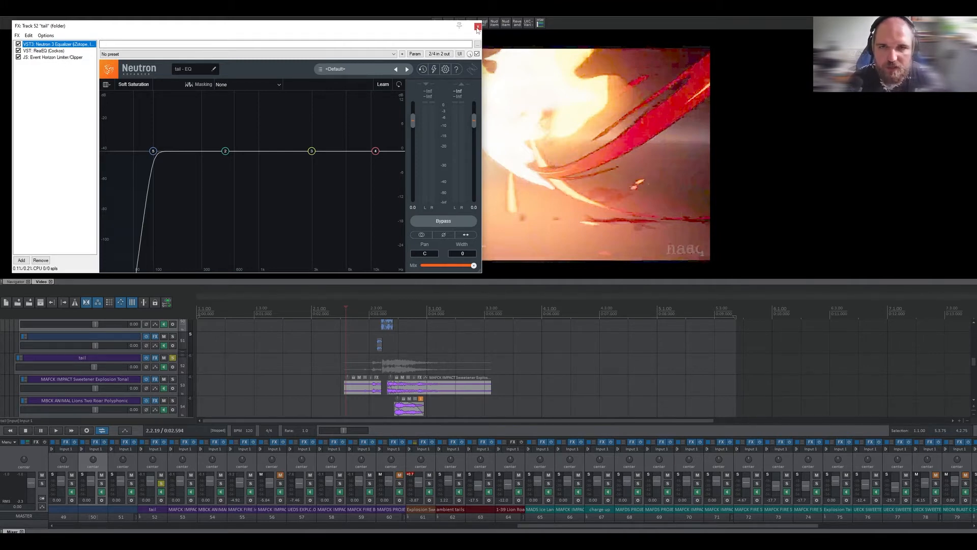
{"action": "left_click", "coordinate": [477, 27]}
Step: Look over the tail folder's layers and audition the soloed tail from about 0:02.474, stopping playback after the explosion
{"action": "scroll", "coordinate": [79, 377], "scroll_direction": "down", "scroll_amount": 2}
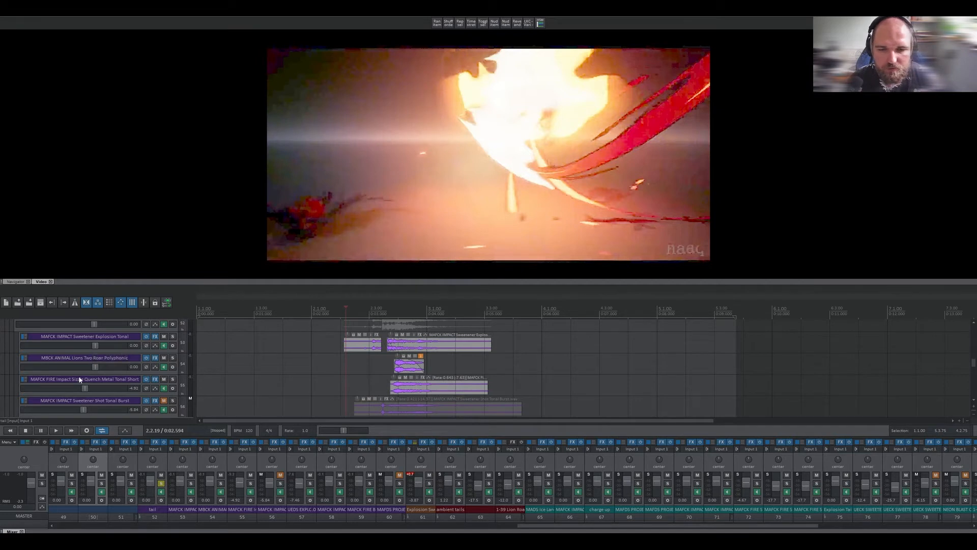
{"action": "scroll", "coordinate": [78, 376], "scroll_direction": "up", "scroll_amount": 1}
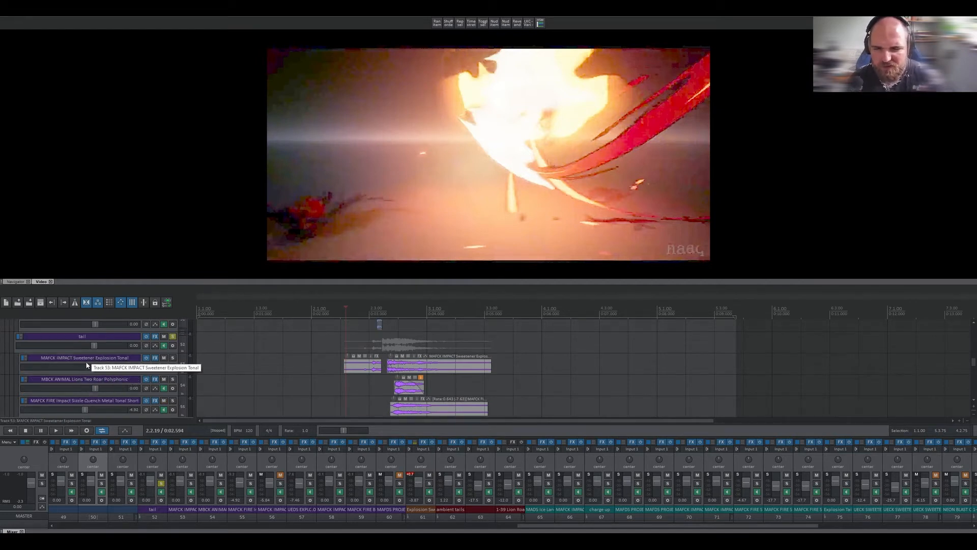
{"action": "scroll", "coordinate": [92, 367], "scroll_direction": "up", "scroll_amount": 1}
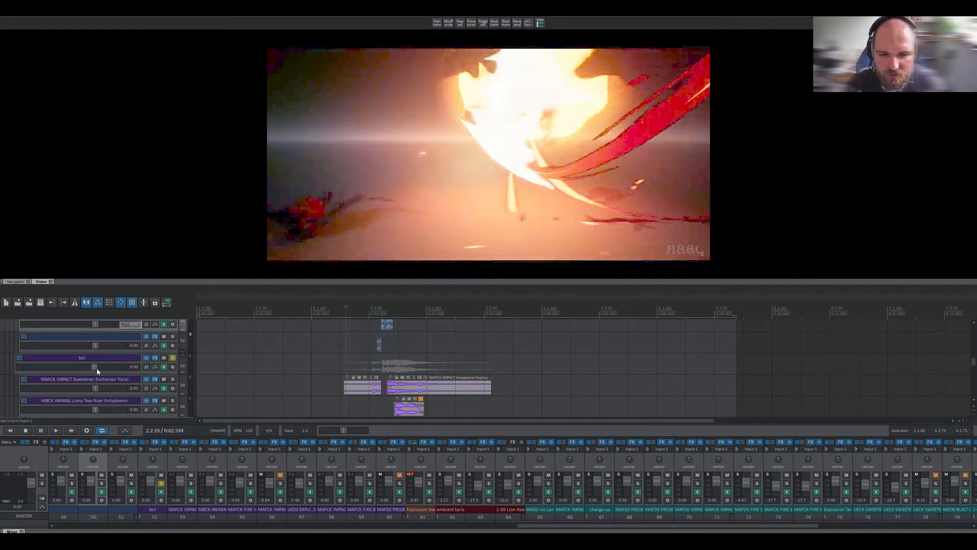
{"action": "scroll", "coordinate": [98, 370], "scroll_direction": "down", "scroll_amount": 2}
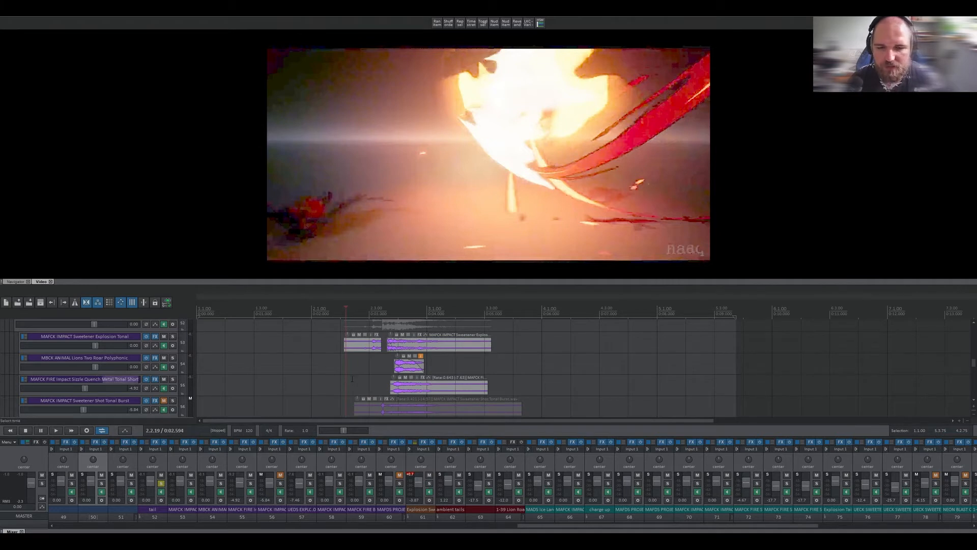
{"action": "left_click", "coordinate": [339, 381]}
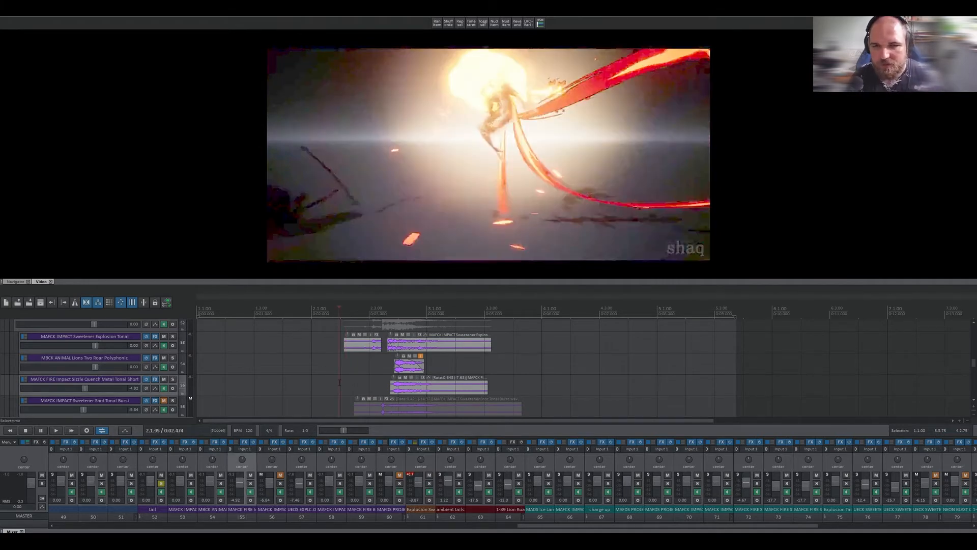
{"action": "scroll", "coordinate": [170, 386], "scroll_direction": "up", "scroll_amount": 4}
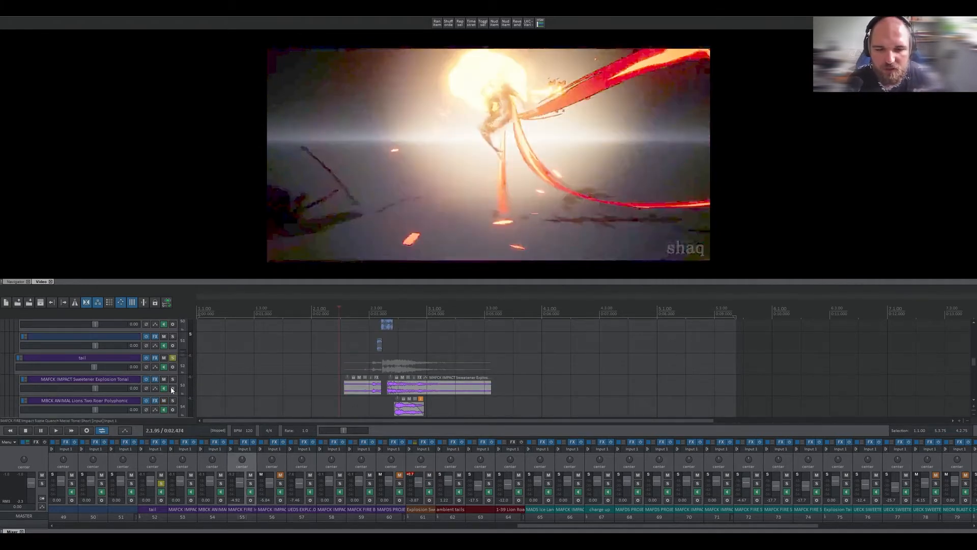
{"action": "scroll", "coordinate": [164, 388], "scroll_direction": "down", "scroll_amount": 3}
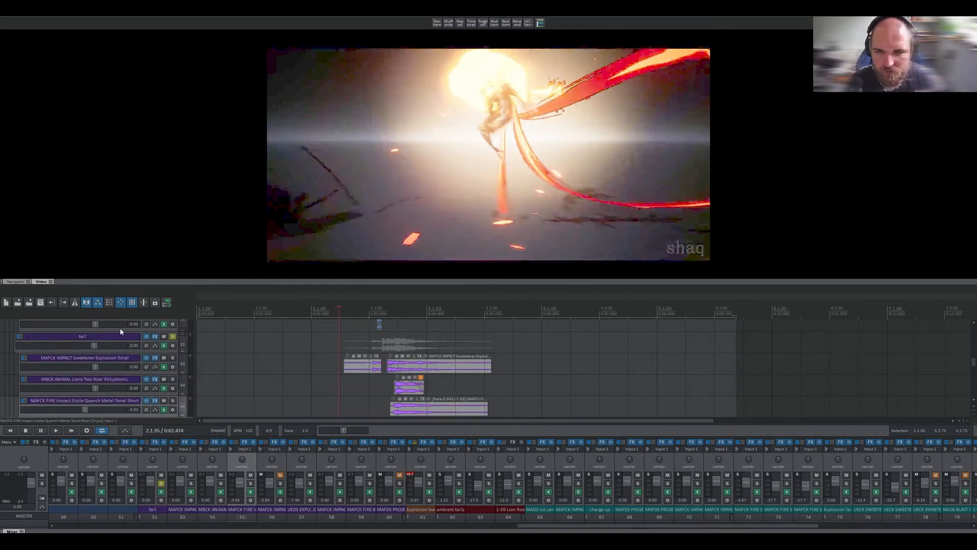
{"action": "scroll", "coordinate": [120, 330], "scroll_direction": "down", "scroll_amount": 1}
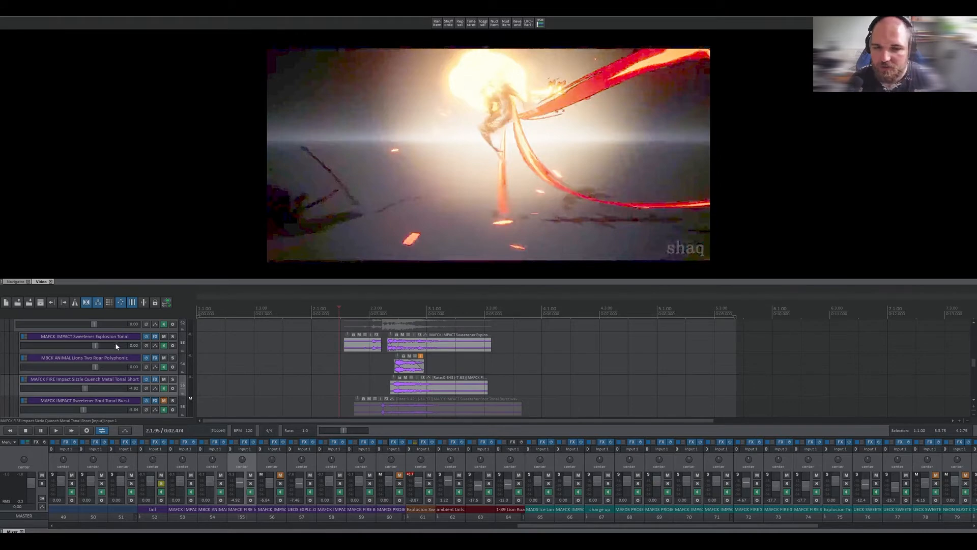
{"action": "scroll", "coordinate": [151, 374], "scroll_direction": "up", "scroll_amount": 1}
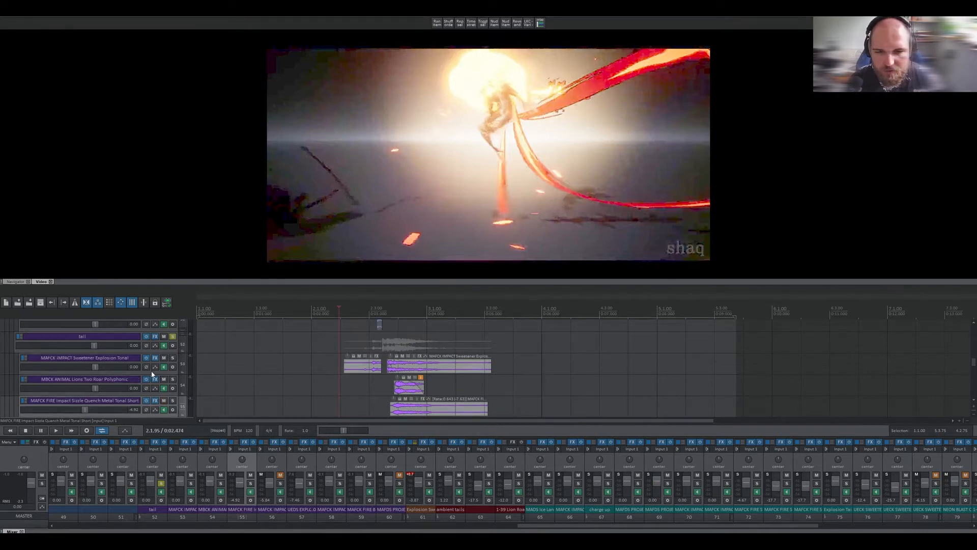
{"action": "key", "text": "space"}
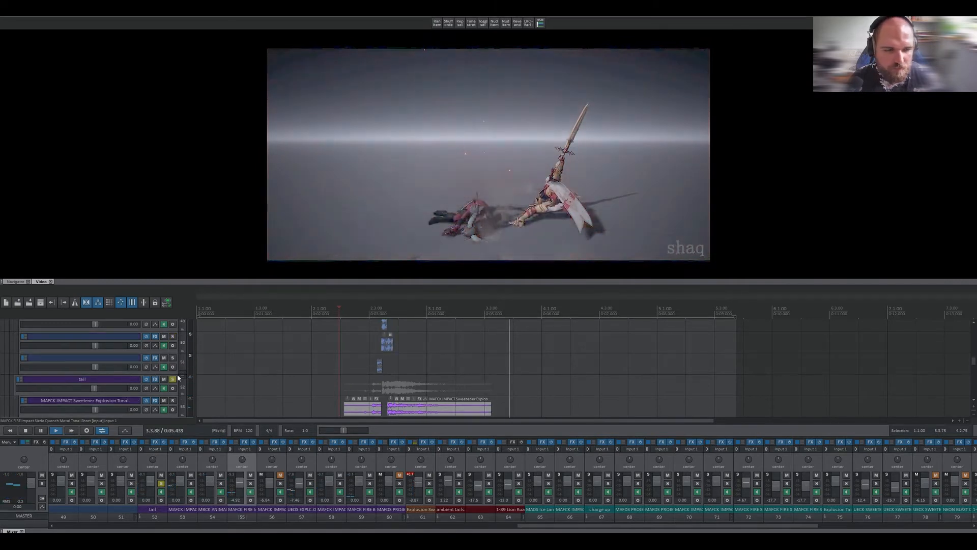
{"action": "key", "text": "space"}
Step: Switch the solo to the explosion folder and review RX 8 Voice De-noise and Neutron 3 Compressor in its effects chain
{"action": "scroll", "coordinate": [169, 385], "scroll_direction": "up", "scroll_amount": 6}
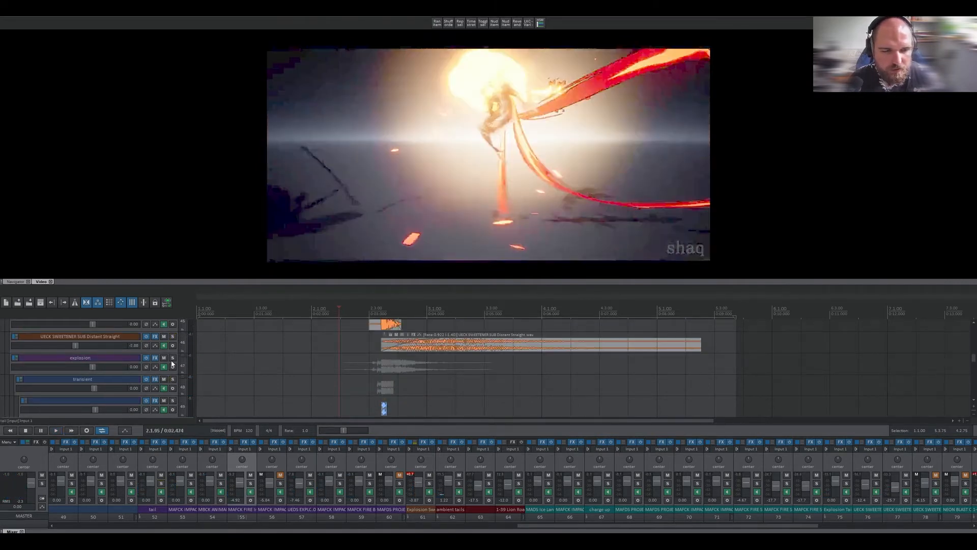
{"action": "left_click", "coordinate": [172, 359]}
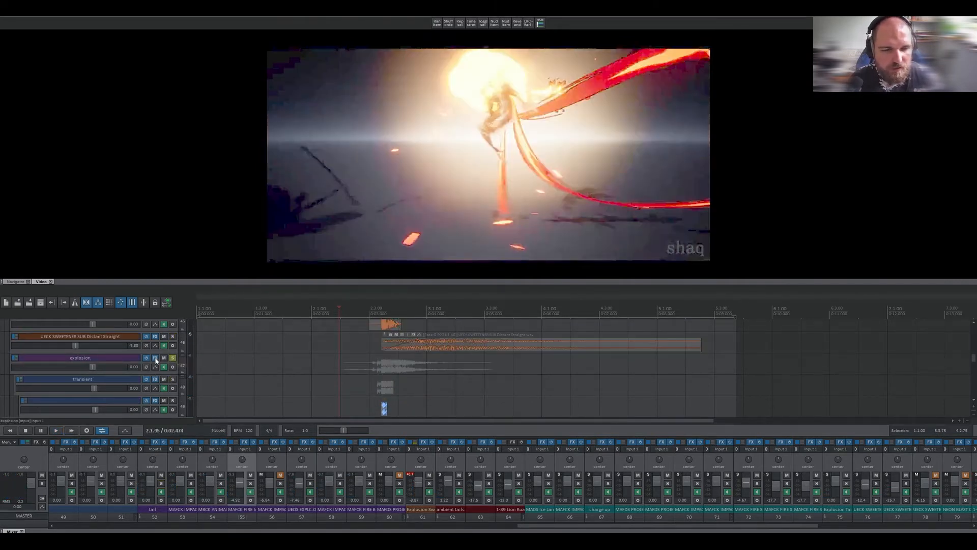
{"action": "left_click", "coordinate": [155, 359]}
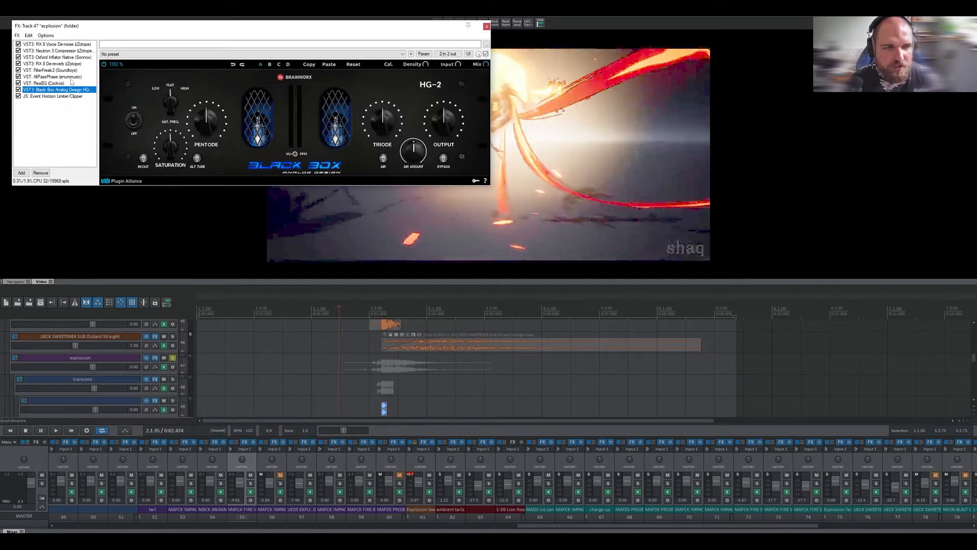
{"action": "left_click", "coordinate": [61, 45]}
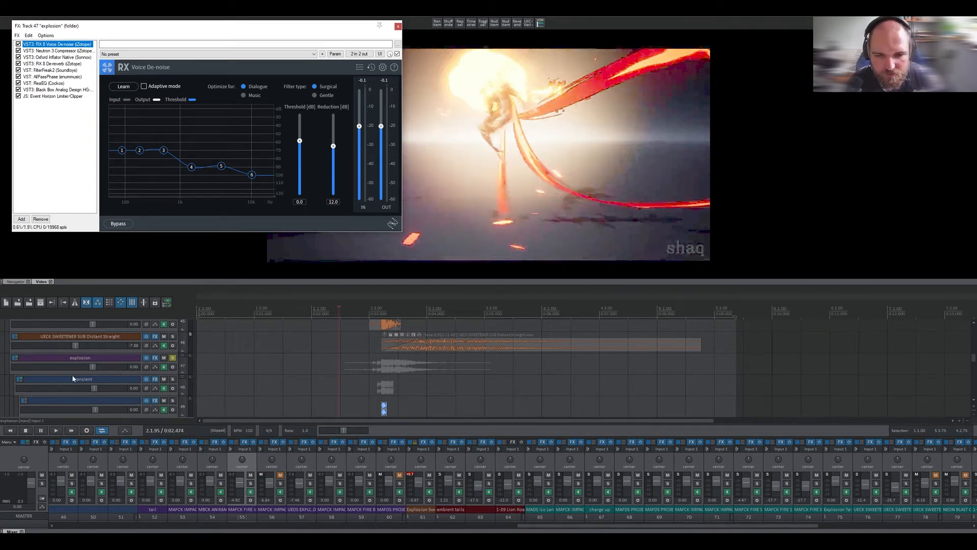
{"action": "left_click", "coordinate": [57, 51]}
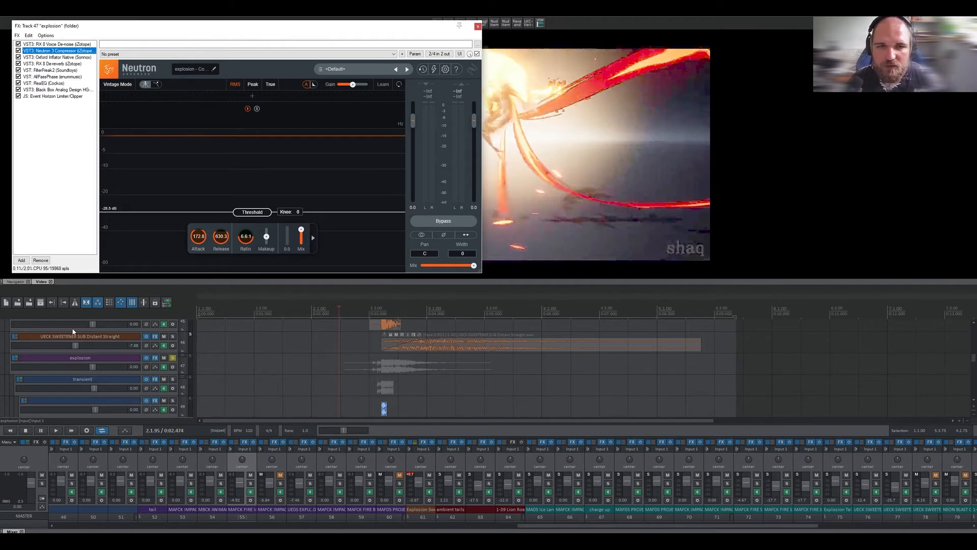
Step: Show Oxford Inflator in the explosion chain and inspect the parameter modulation settings of its Input Gain, moving the settings window aside before closing it
{"action": "left_click", "coordinate": [41, 57]}
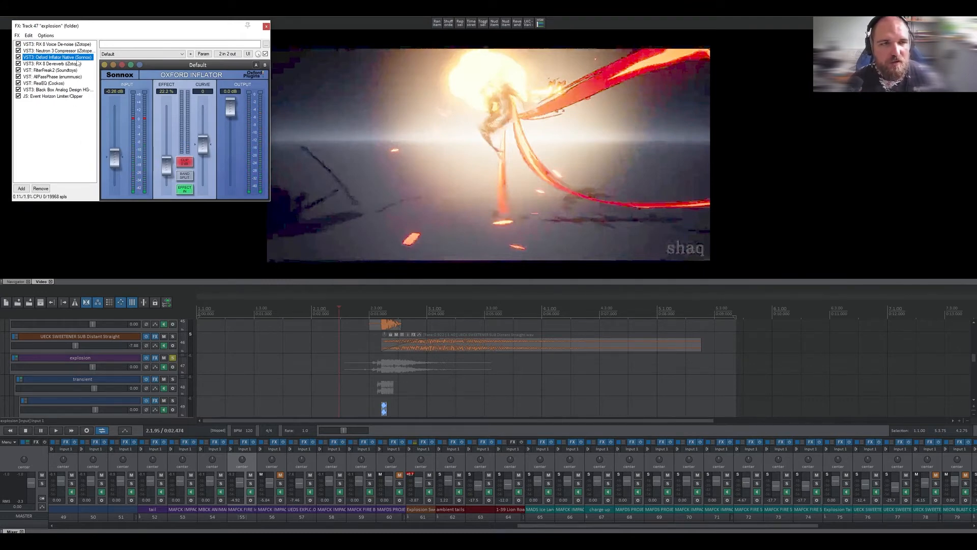
{"action": "left_click", "coordinate": [203, 53]}
{"action": "left_click", "coordinate": [239, 88]}
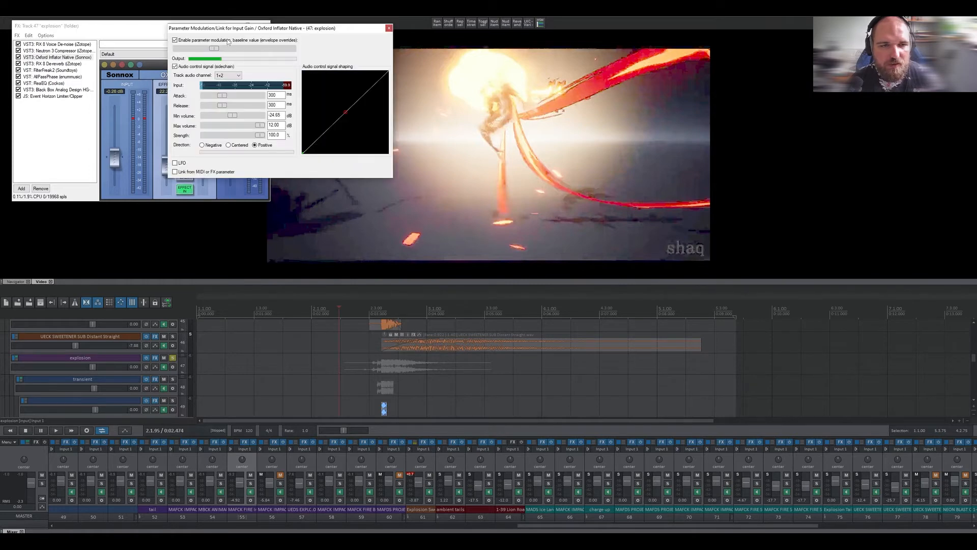
{"action": "left_click_drag", "start_coordinate": [239, 31], "coordinate": [404, 35]}
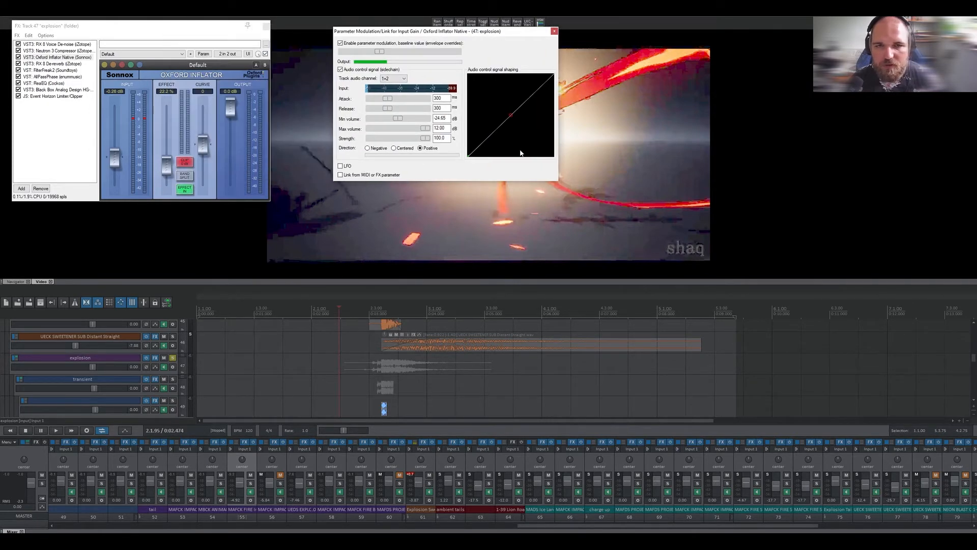
{"action": "left_click", "coordinate": [552, 30]}
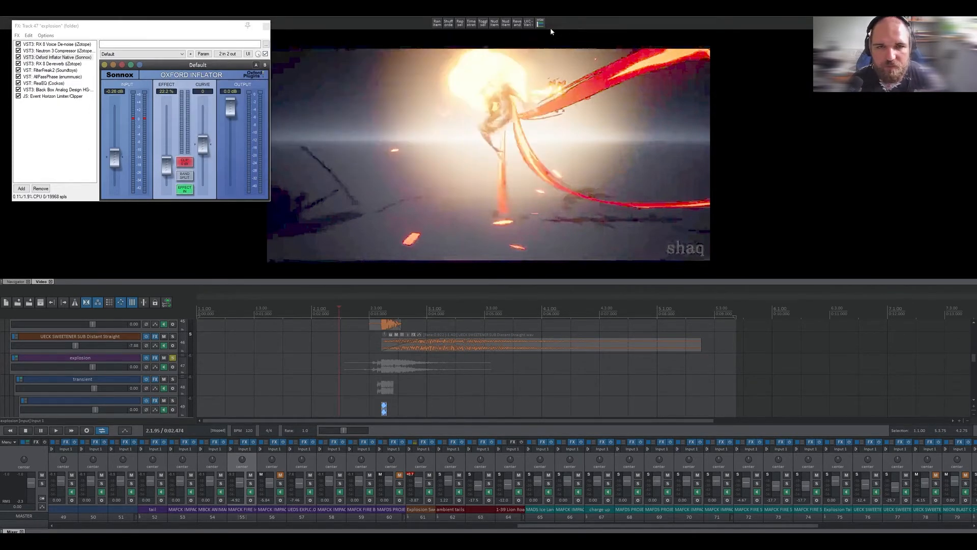
Step: Review RX 8 De-reverb, FilterFreak2, AllPassPhase and Black Box Analog Design HG-2 in the explosion chain, and close its effects window
{"action": "left_click", "coordinate": [39, 63]}
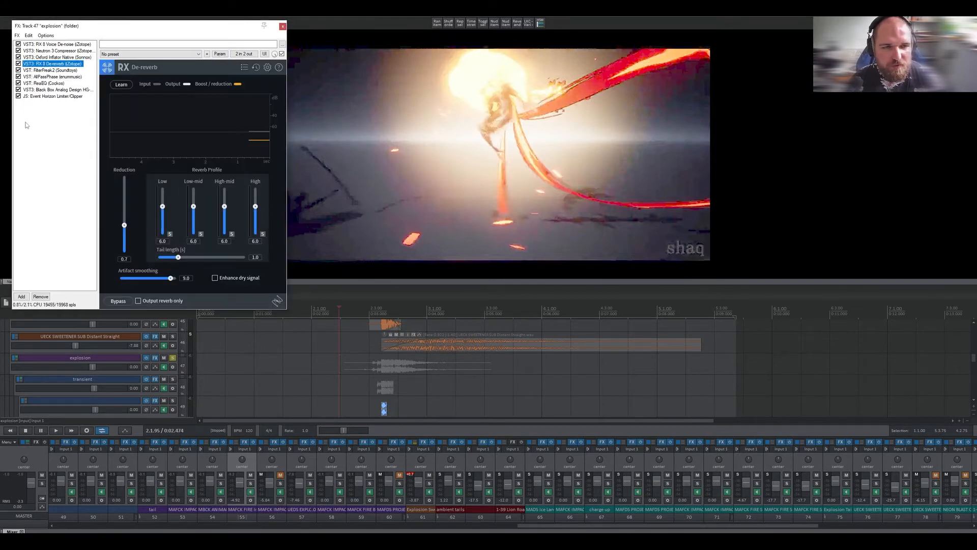
{"action": "left_click", "coordinate": [50, 70]}
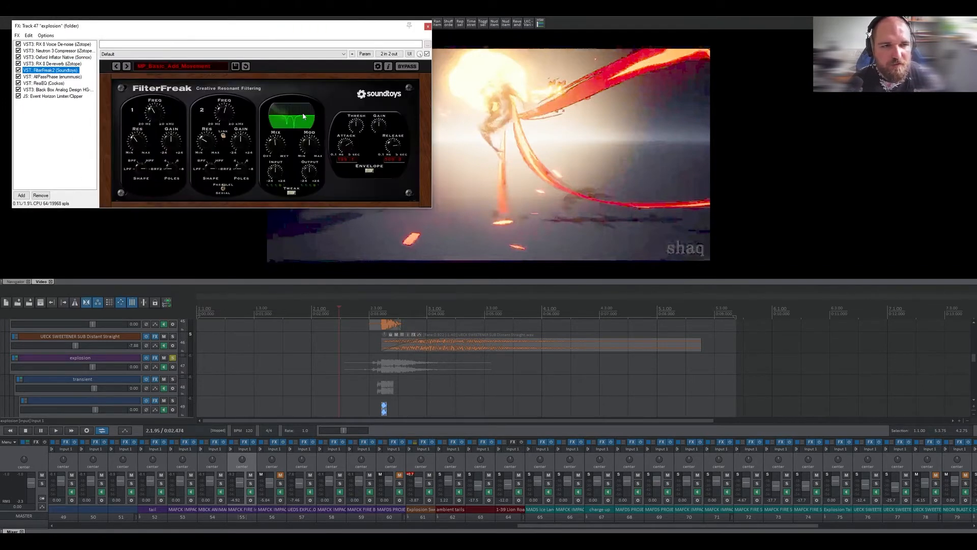
{"action": "left_click", "coordinate": [43, 77]}
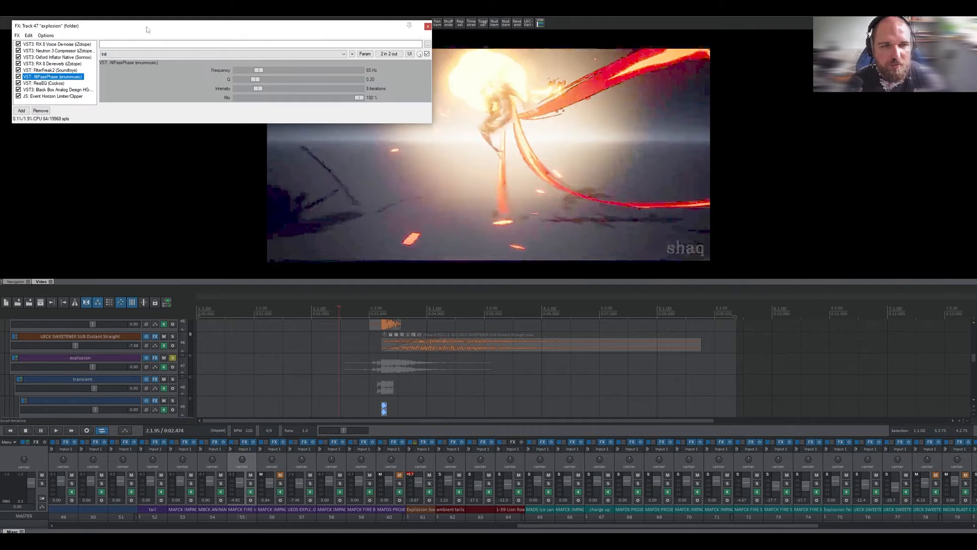
{"action": "left_click", "coordinate": [44, 89]}
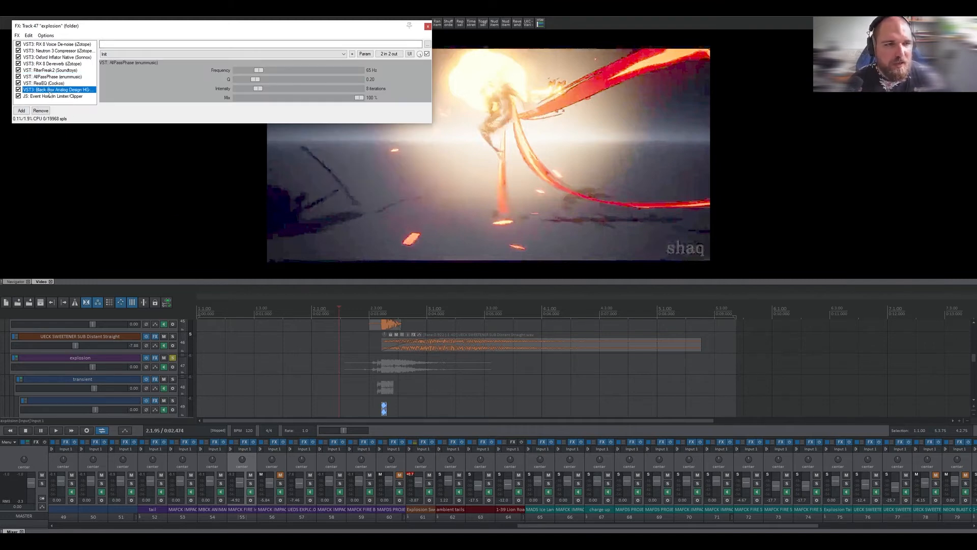
{"action": "left_click", "coordinate": [486, 27]}
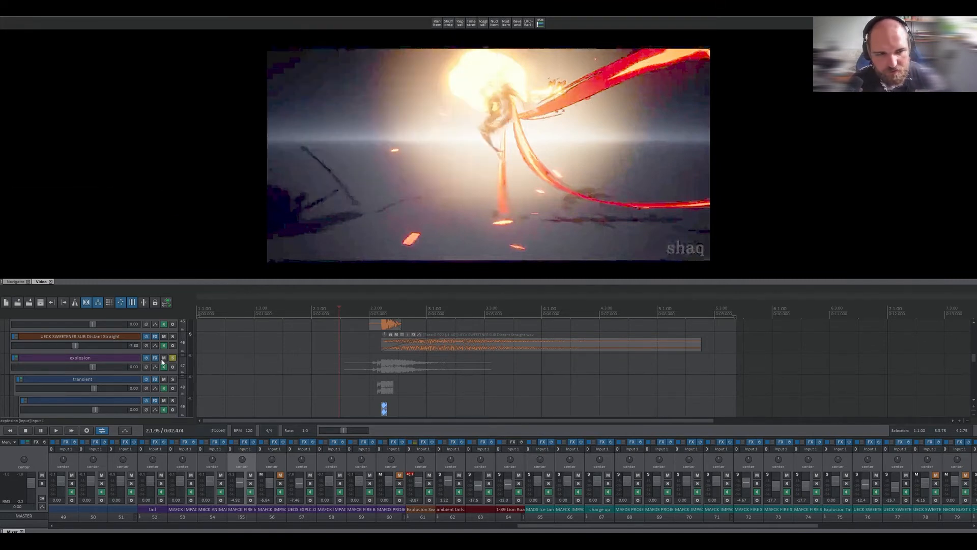
Step: Audition the soloed explosion folder from about 0:02.494 with its effects chain bypassed, and again with the chain enabled
{"action": "left_click", "coordinate": [147, 358]}
{"action": "left_click", "coordinate": [341, 377]}
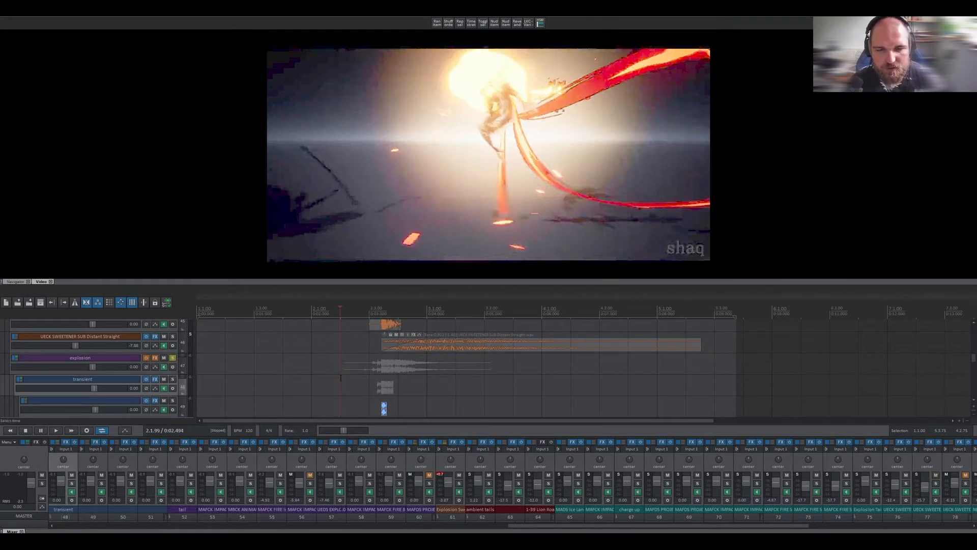
{"action": "key", "text": "space"}
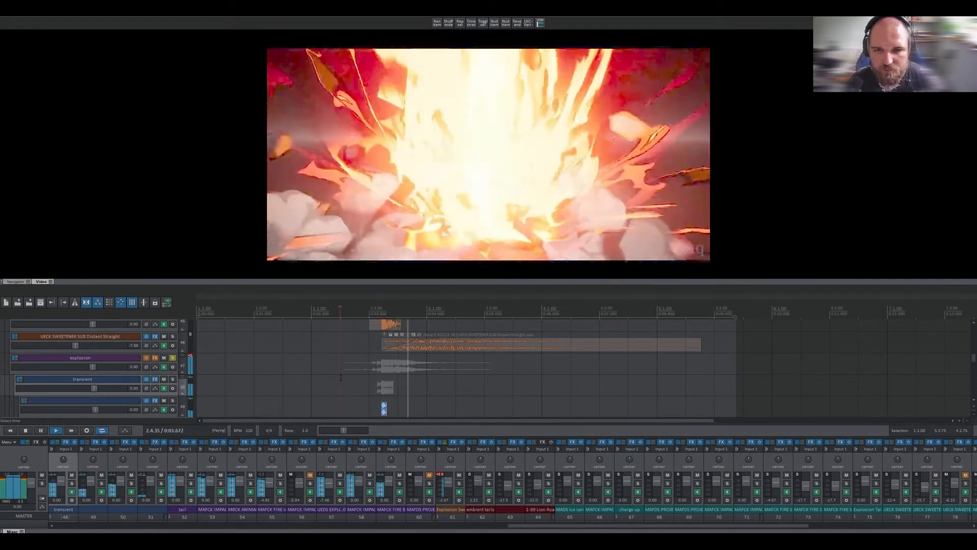
{"action": "key", "text": "space"}
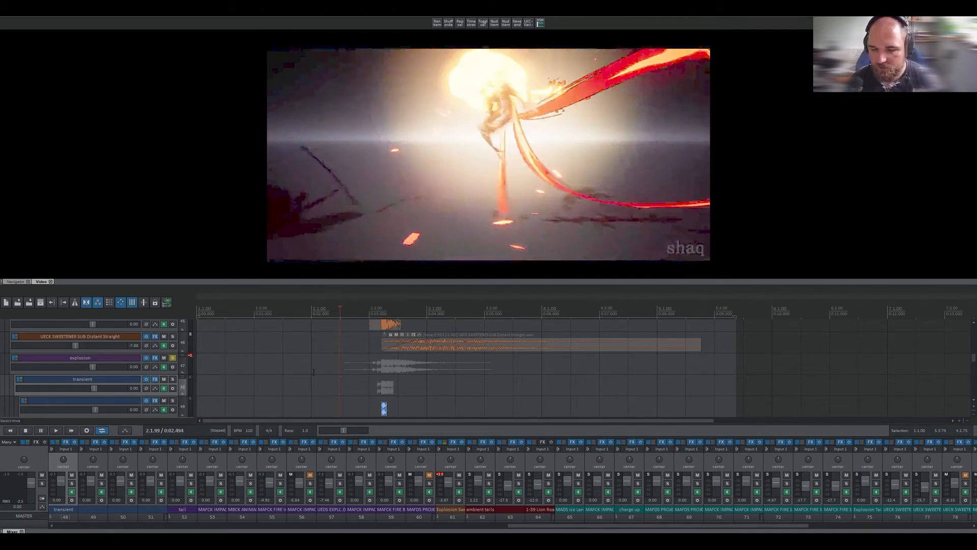
{"action": "key", "text": "space"}
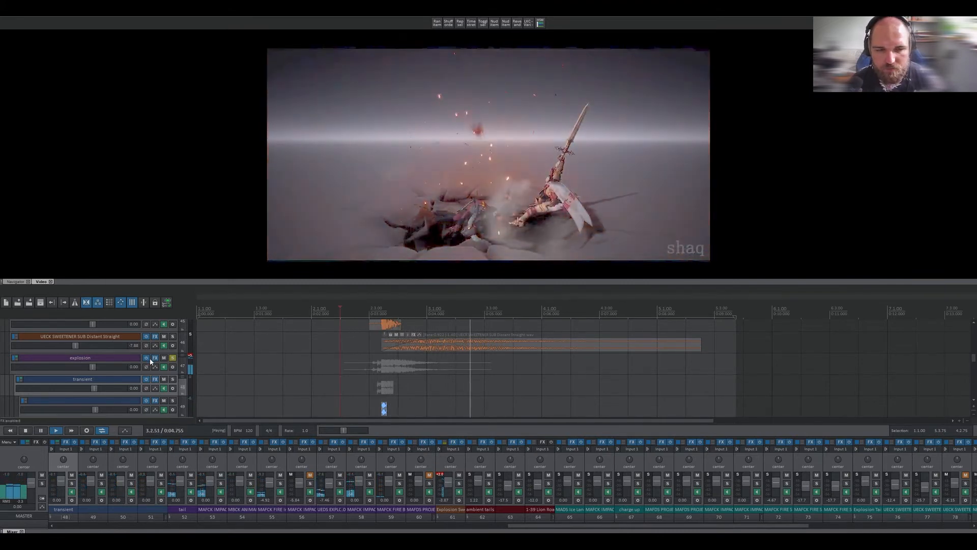
{"action": "key", "text": "space"}
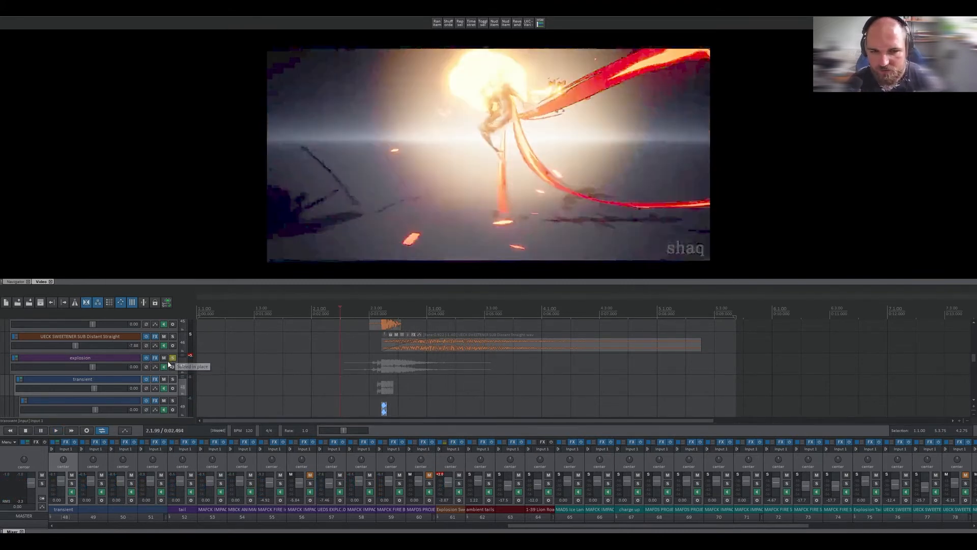
Step: Switch the solo to the Magic folder and look over its fire explosion subfolder with the lion growl and fire tracks
{"action": "scroll", "coordinate": [172, 359], "scroll_direction": "down", "scroll_amount": 9}
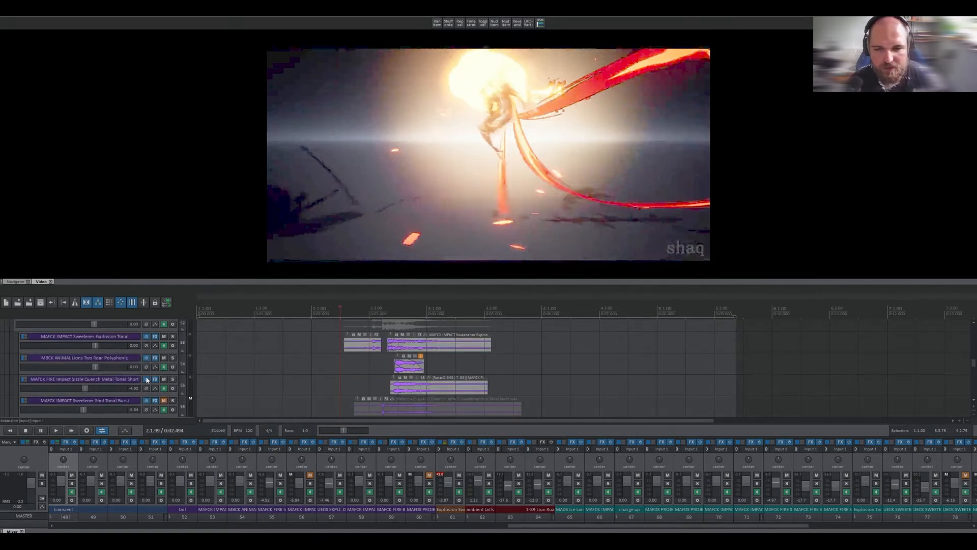
{"action": "scroll", "coordinate": [147, 379], "scroll_direction": "down", "scroll_amount": 10}
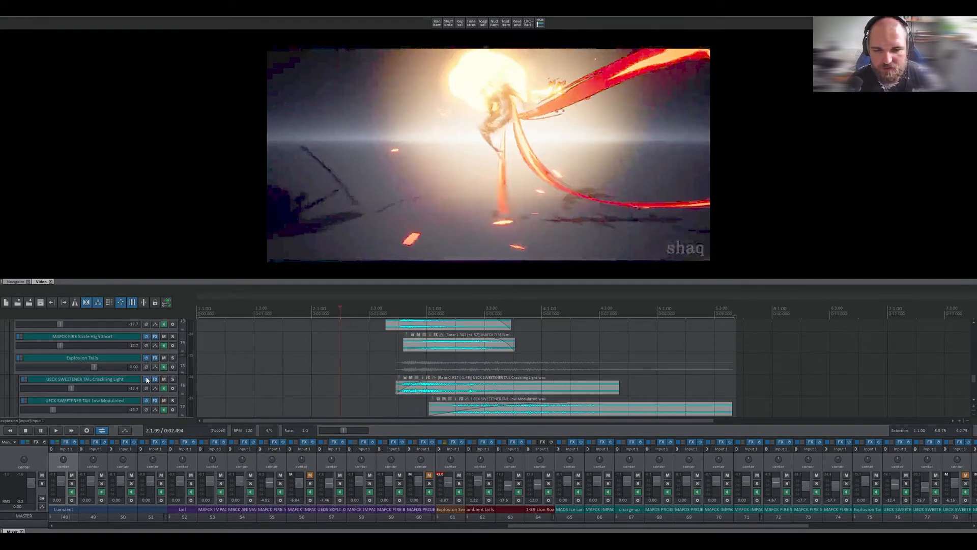
{"action": "scroll", "coordinate": [146, 380], "scroll_direction": "down", "scroll_amount": 1}
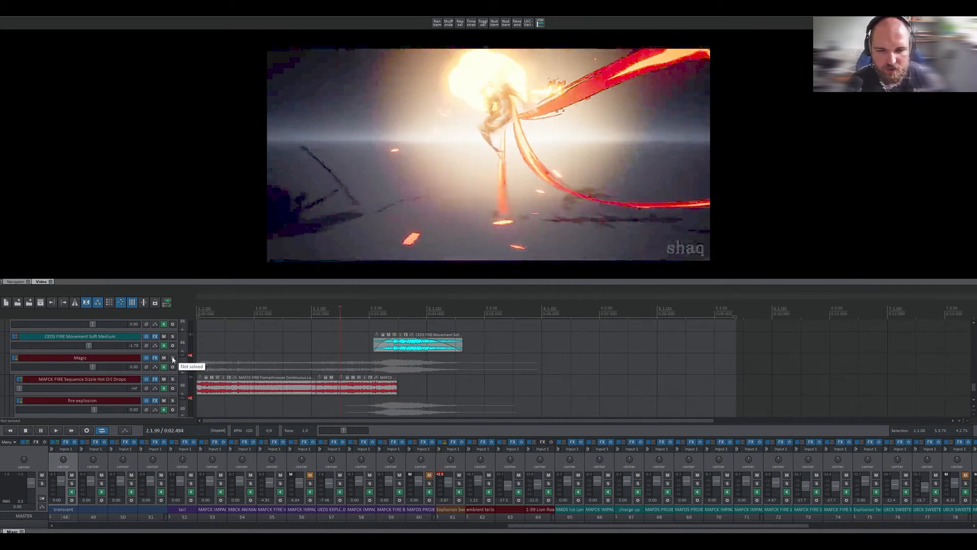
{"action": "scroll", "coordinate": [108, 346], "scroll_direction": "down", "scroll_amount": 2}
{"action": "scroll", "coordinate": [111, 359], "scroll_direction": "up", "scroll_amount": 2}
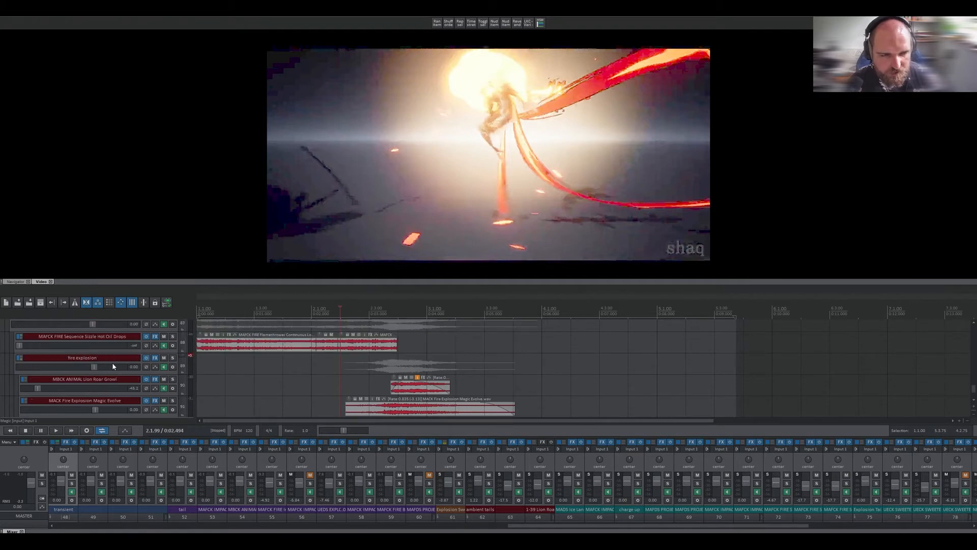
{"action": "scroll", "coordinate": [112, 362], "scroll_direction": "down", "scroll_amount": 2}
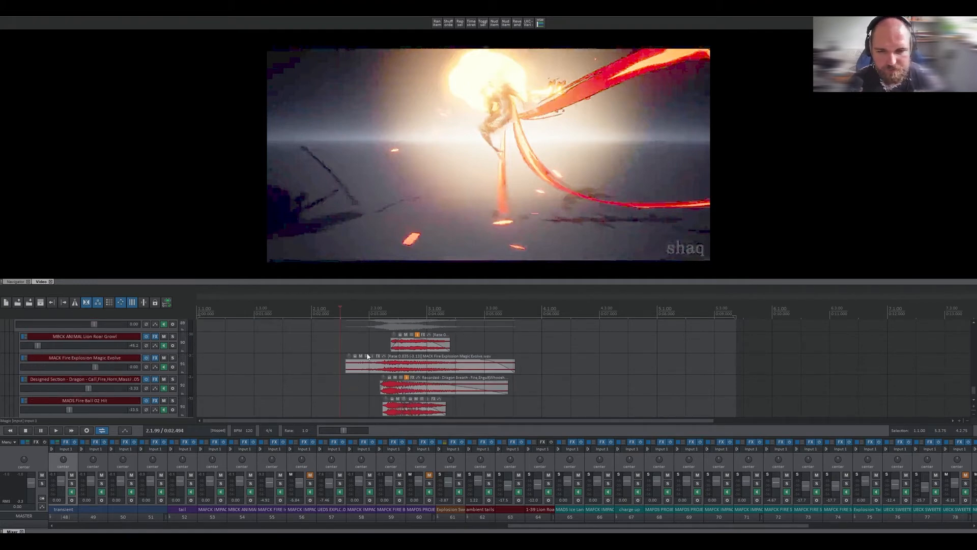
{"action": "scroll", "coordinate": [120, 372], "scroll_direction": "up", "scroll_amount": 1}
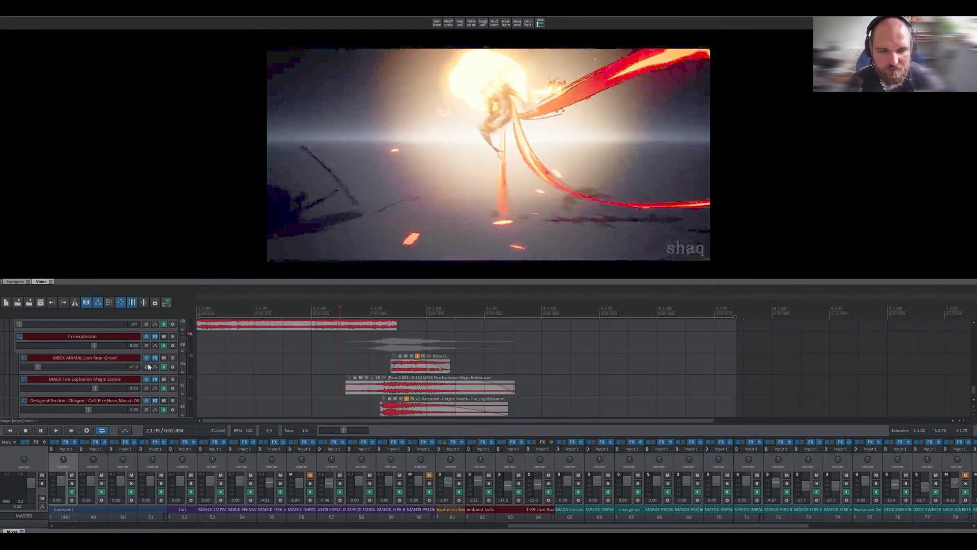
Step: Audition the soloed Magic folder from about 0:02.799 with the fire explosion folder's effects chain bypassed
{"action": "left_click", "coordinate": [146, 337]}
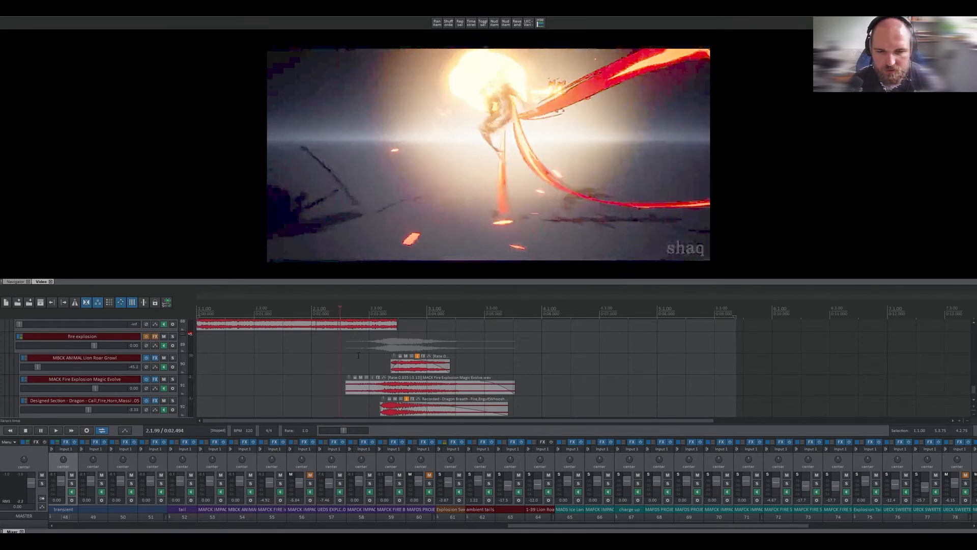
{"action": "left_click", "coordinate": [358, 355]}
{"action": "key", "text": "space"}
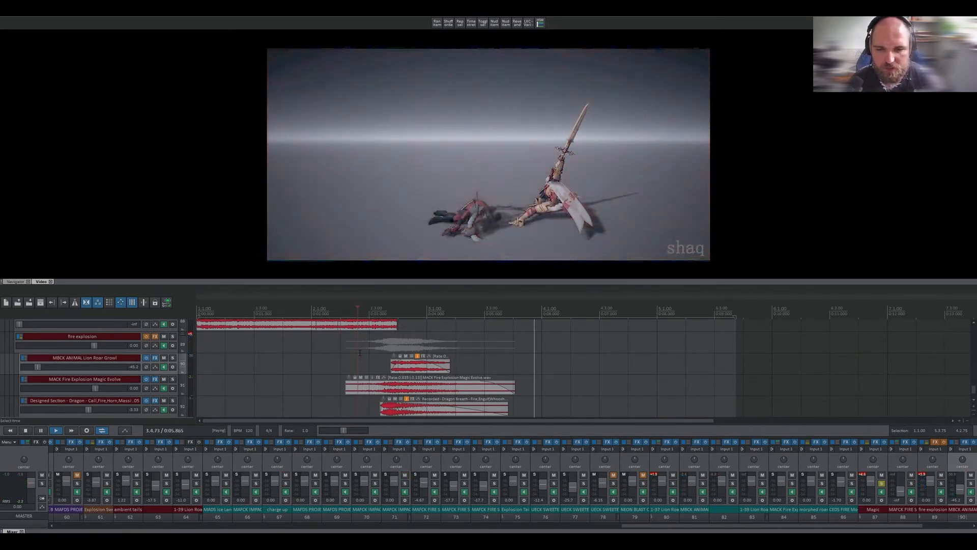
{"action": "key", "text": "space"}
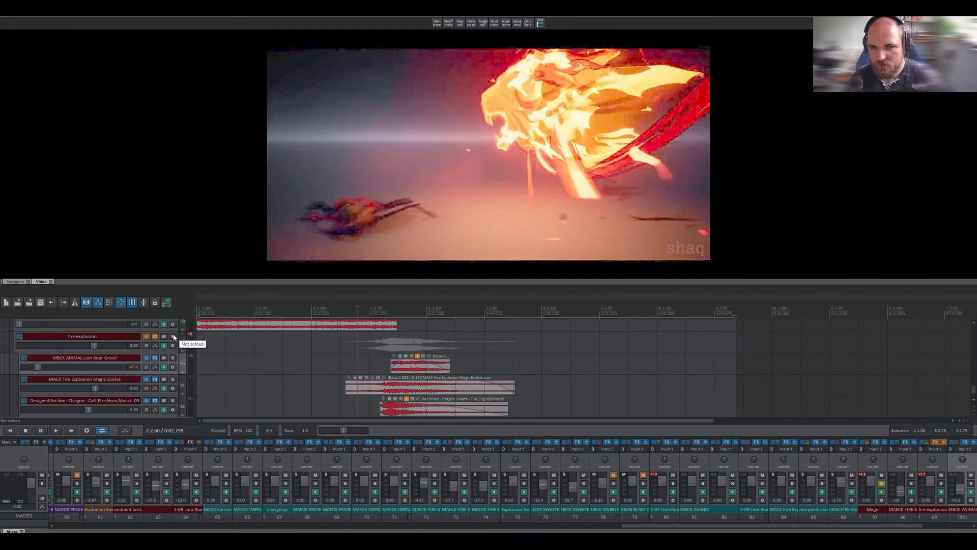
Step: Re-enable the fire explosion folder's effects chain and review its two Trackspacer 2.5 instances and Neutron 3 Compressor
{"action": "left_click", "coordinate": [147, 336]}
{"action": "left_click", "coordinate": [155, 337]}
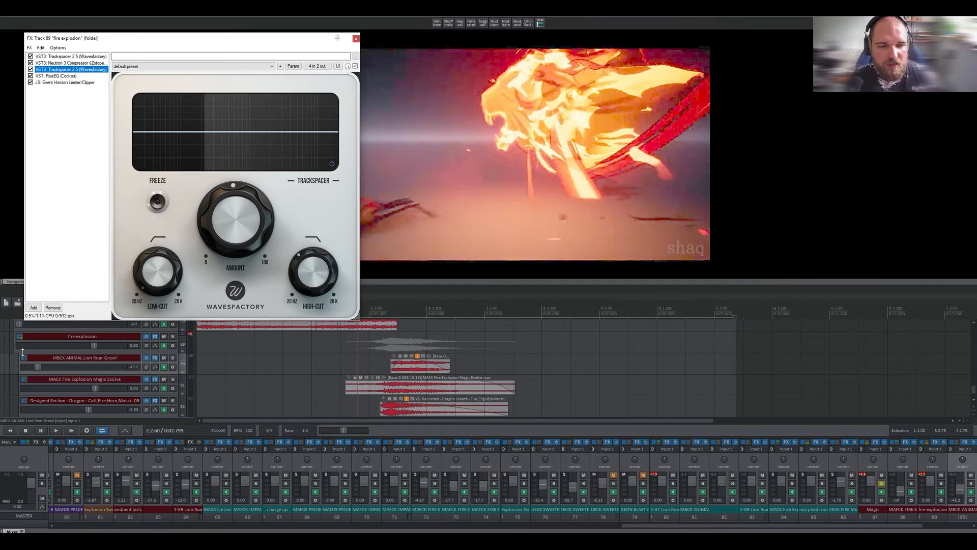
{"action": "left_click", "coordinate": [77, 57]}
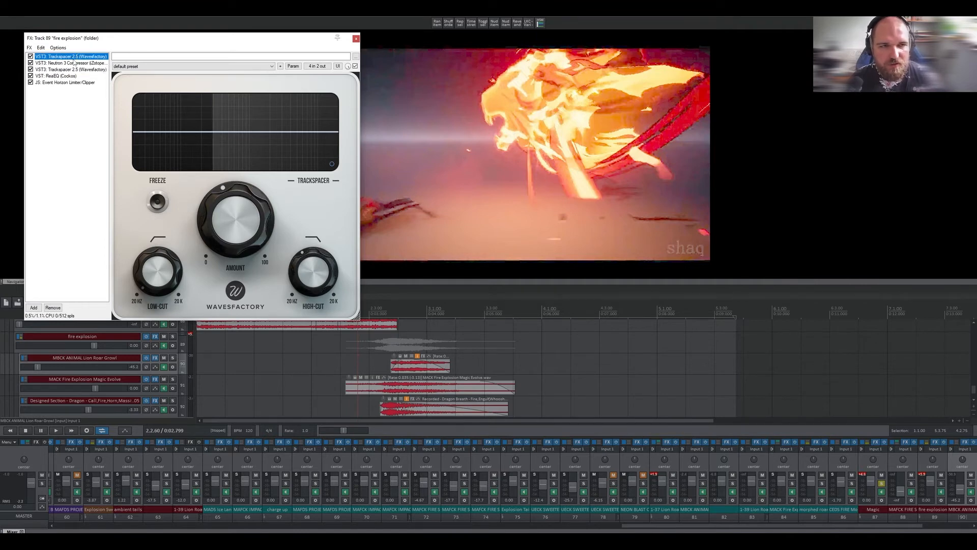
{"action": "left_click", "coordinate": [73, 63]}
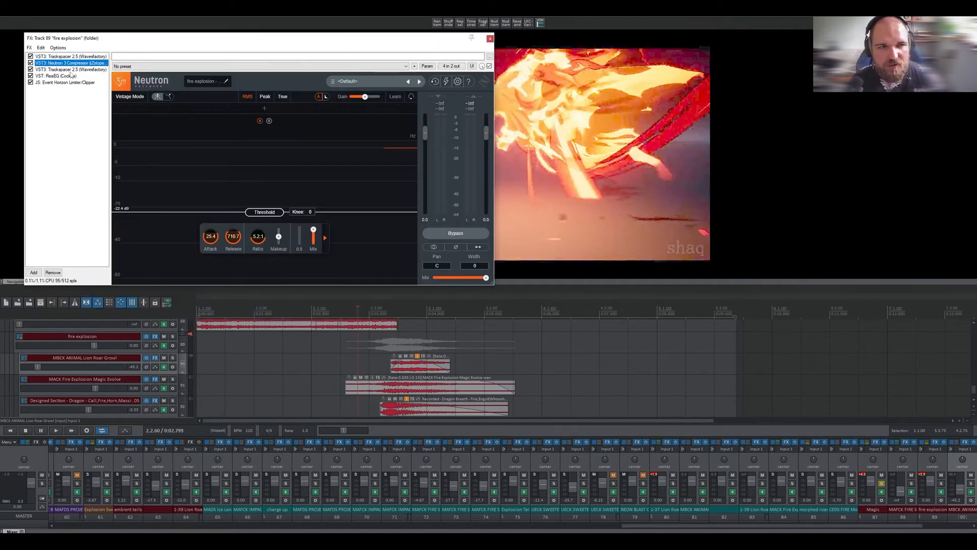
{"action": "left_click", "coordinate": [72, 69]}
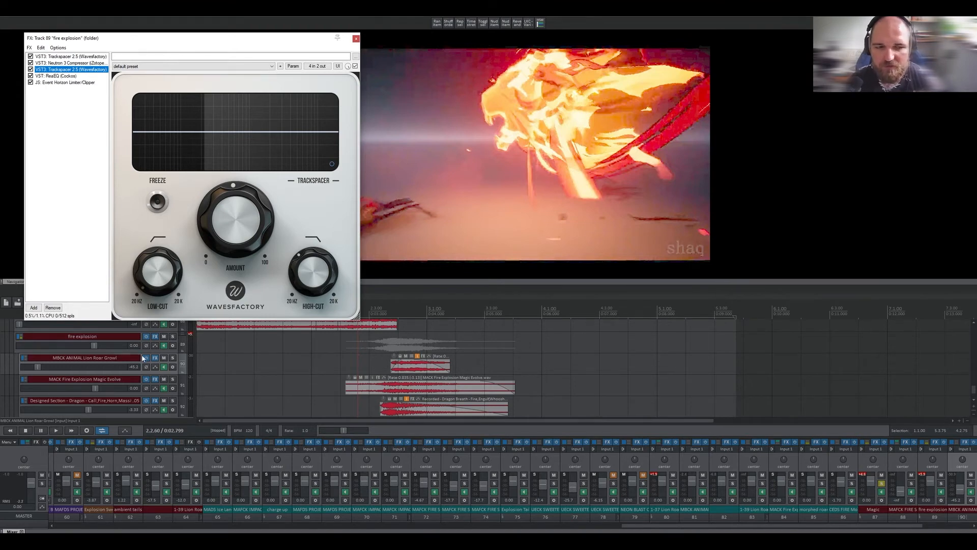
{"action": "mouse_move", "coordinate": [309, 292]}
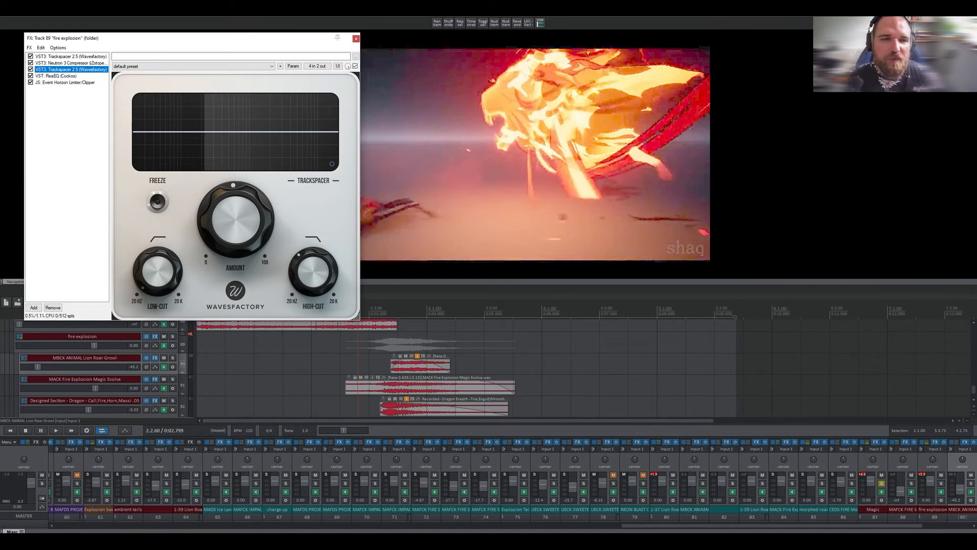
Step: Solo the fire explosion folder and audition it from about 0:02.408 with Trackspacer displayed, then move aside and close the effects window
{"action": "left_click", "coordinate": [172, 336]}
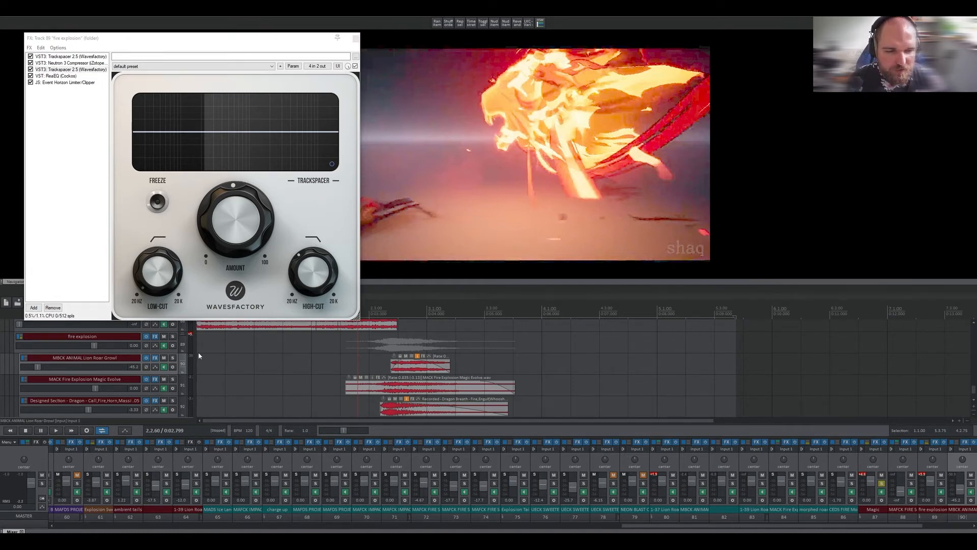
{"action": "left_click", "coordinate": [335, 374]}
{"action": "key", "text": "space"}
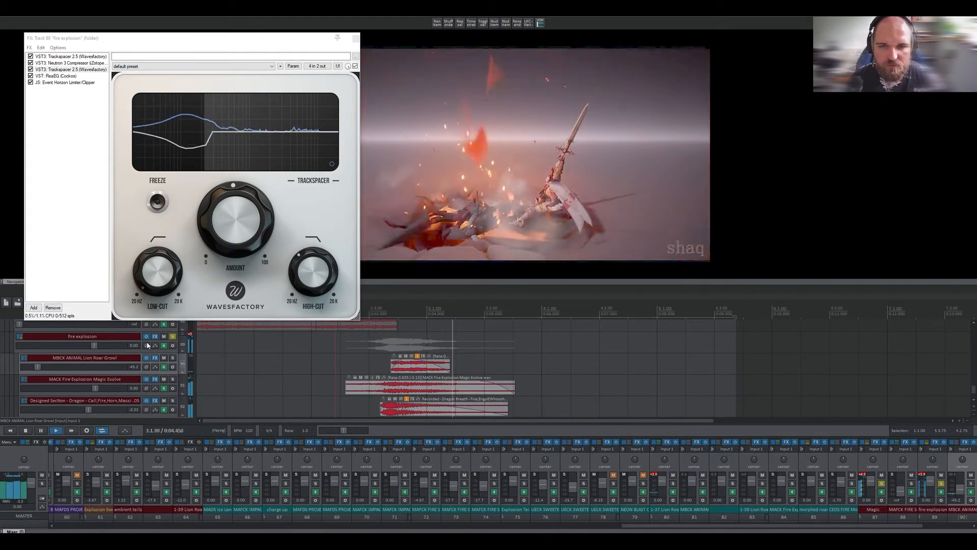
{"action": "key", "text": "space"}
{"action": "left_click_drag", "start_coordinate": [213, 41], "coordinate": [793, 98]}
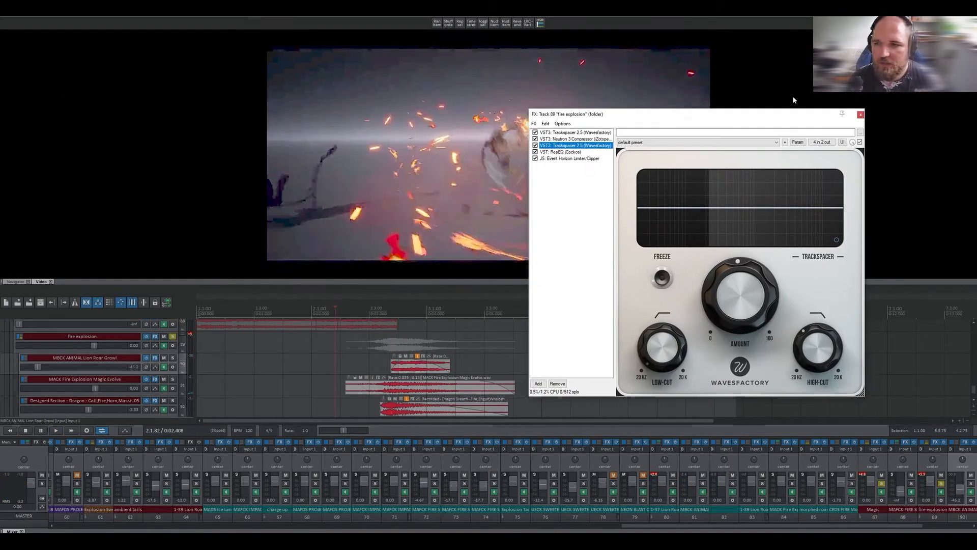
{"action": "left_click", "coordinate": [861, 115]}
Step: Add the explosion folder to the solo and audition it together with the fire explosion folder from about 0:02.282
{"action": "scroll", "coordinate": [98, 374], "scroll_direction": "up", "scroll_amount": 5}
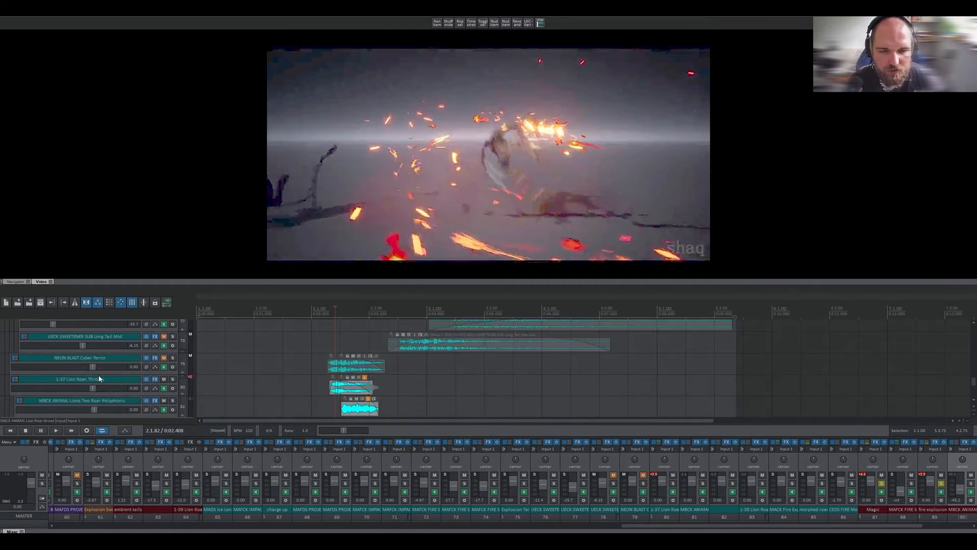
{"action": "scroll", "coordinate": [99, 375], "scroll_direction": "up", "scroll_amount": 7}
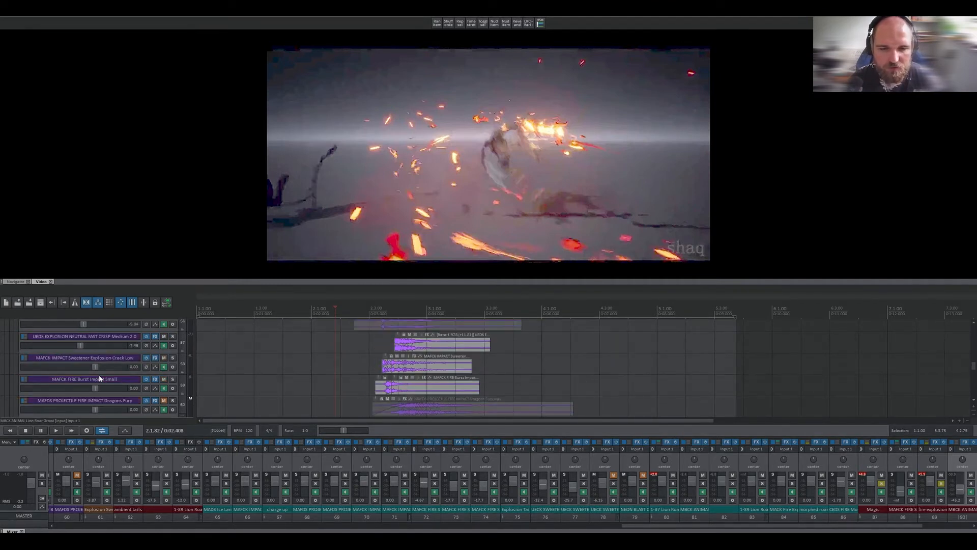
{"action": "scroll", "coordinate": [98, 375], "scroll_direction": "up", "scroll_amount": 1}
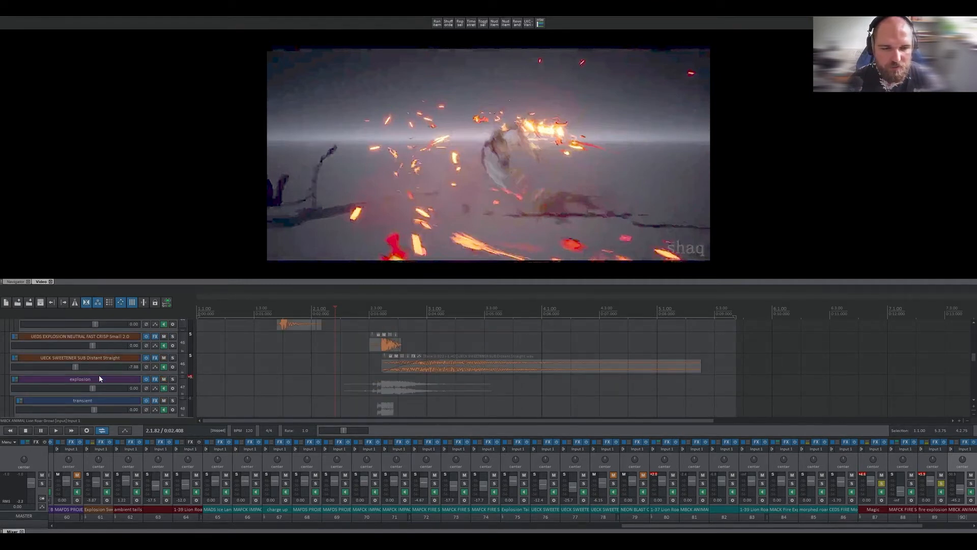
{"action": "scroll", "coordinate": [99, 375], "scroll_direction": "up", "scroll_amount": 2}
{"action": "left_click", "coordinate": [172, 379]}
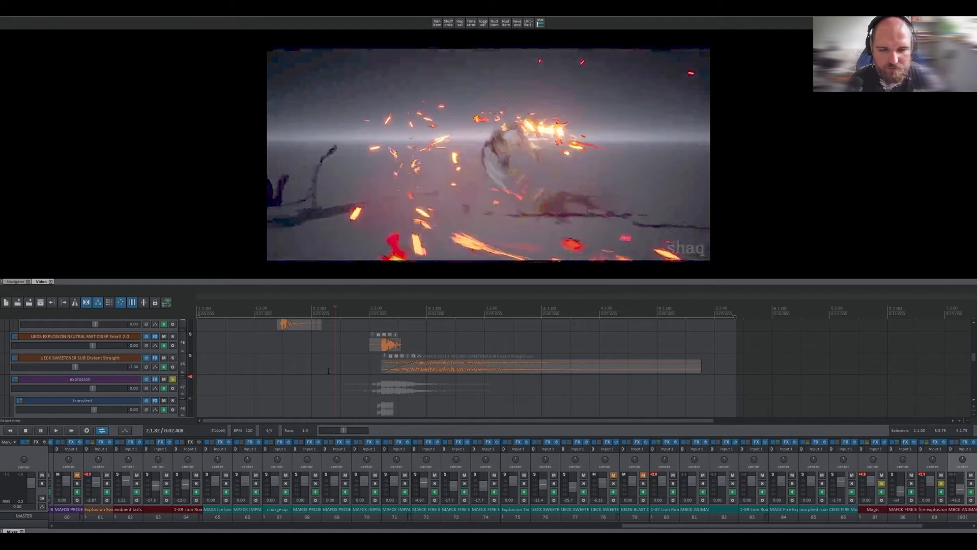
{"action": "left_click", "coordinate": [329, 371]}
{"action": "key", "text": "space"}
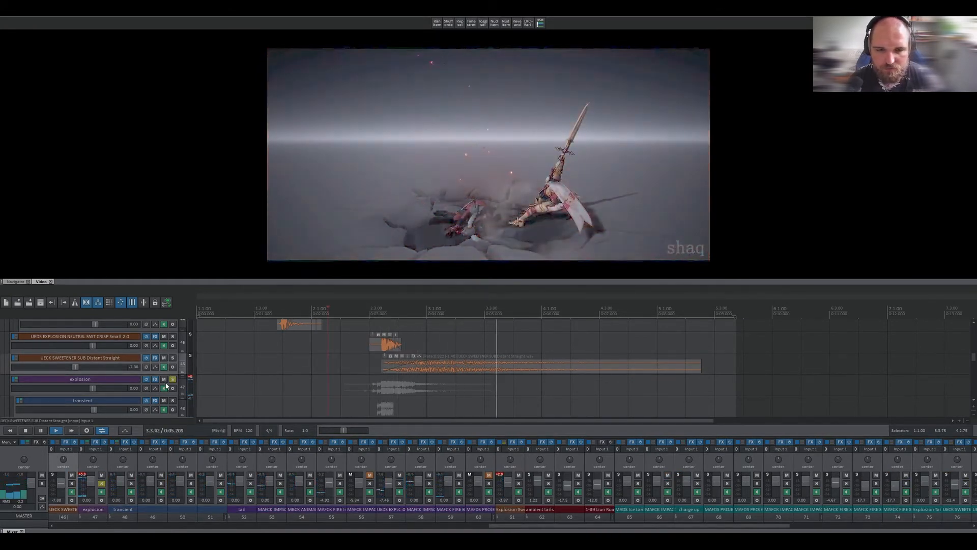
{"action": "key", "text": "space"}
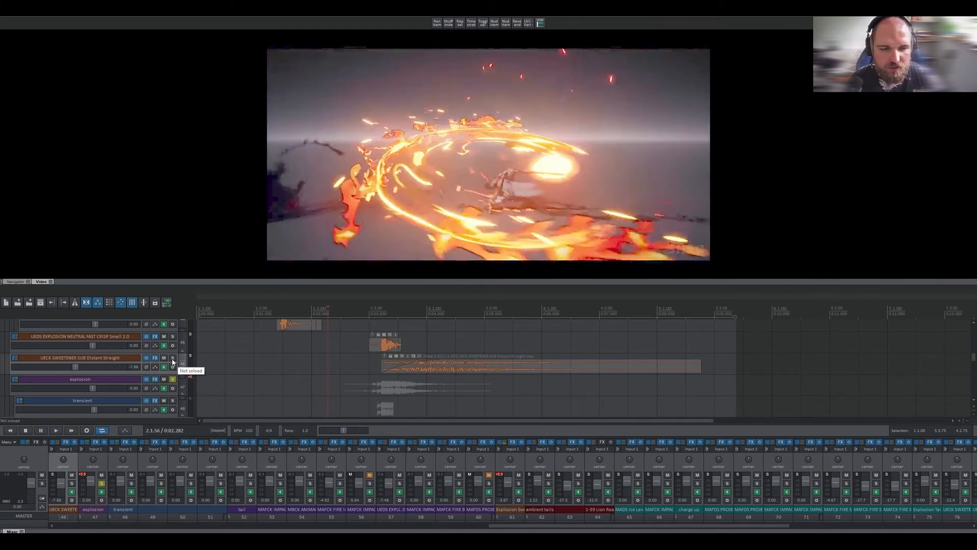
Step: Solo only the UECK SWEETENER SUB Distant Straight track and show MBassador in its effects chain
{"action": "left_click", "coordinate": [172, 359]}
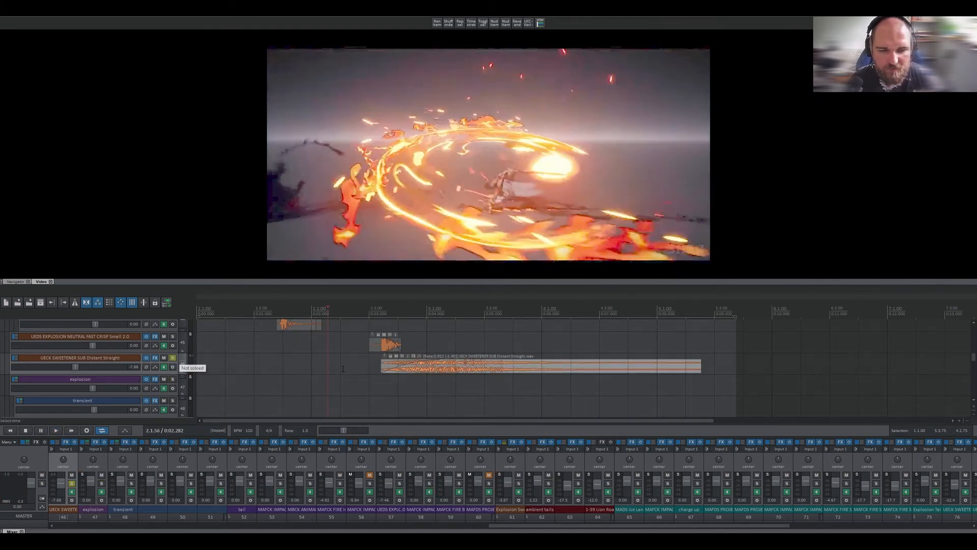
{"action": "left_click", "coordinate": [363, 369]}
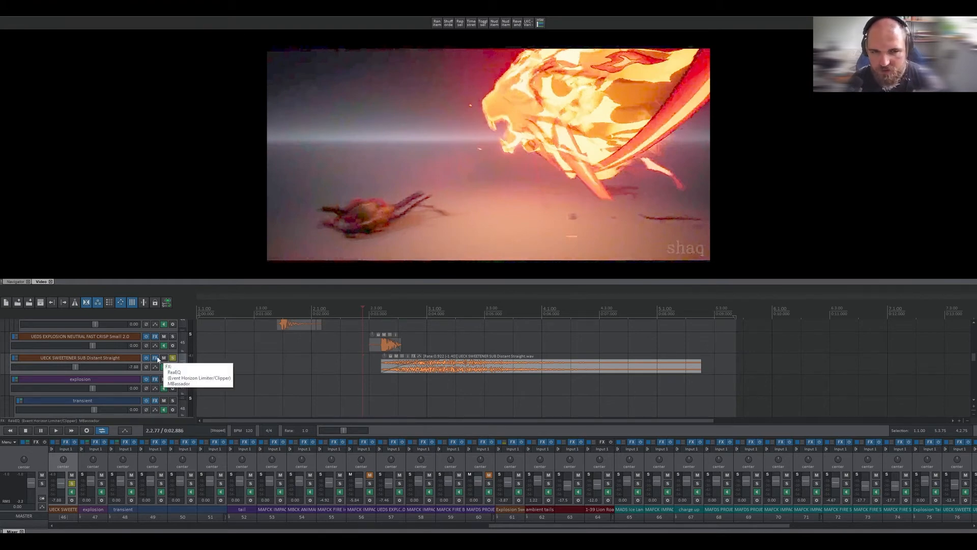
{"action": "left_click", "coordinate": [156, 358]}
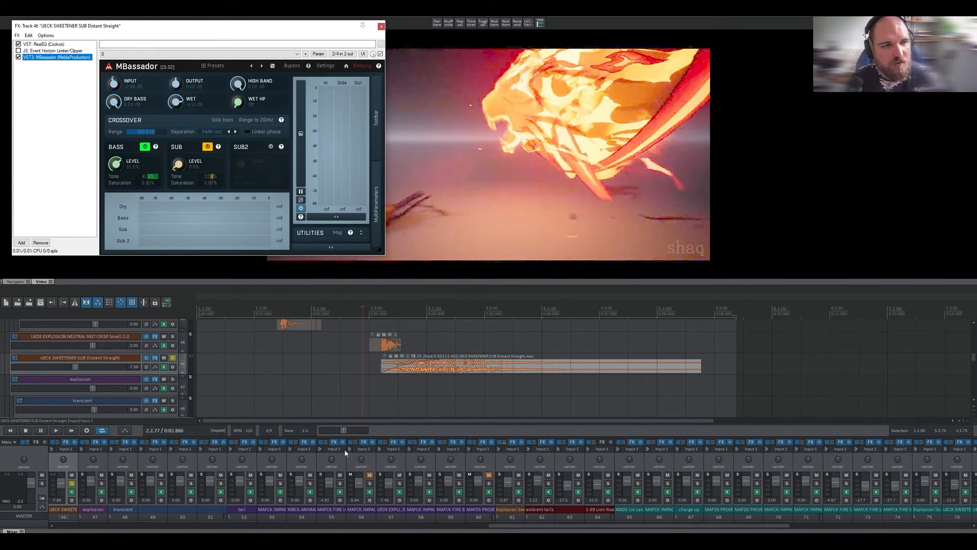
Step: Audition the soloed sub sweetener track from about 0:03.098 while watching the MBassador level meters
{"action": "left_click", "coordinate": [376, 385]}
{"action": "key", "text": "space"}
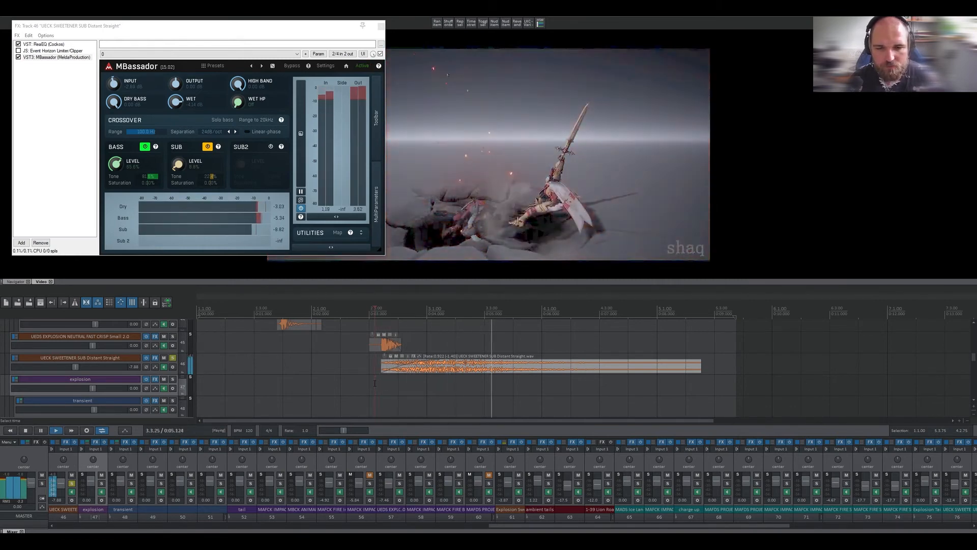
{"action": "key", "text": "space"}
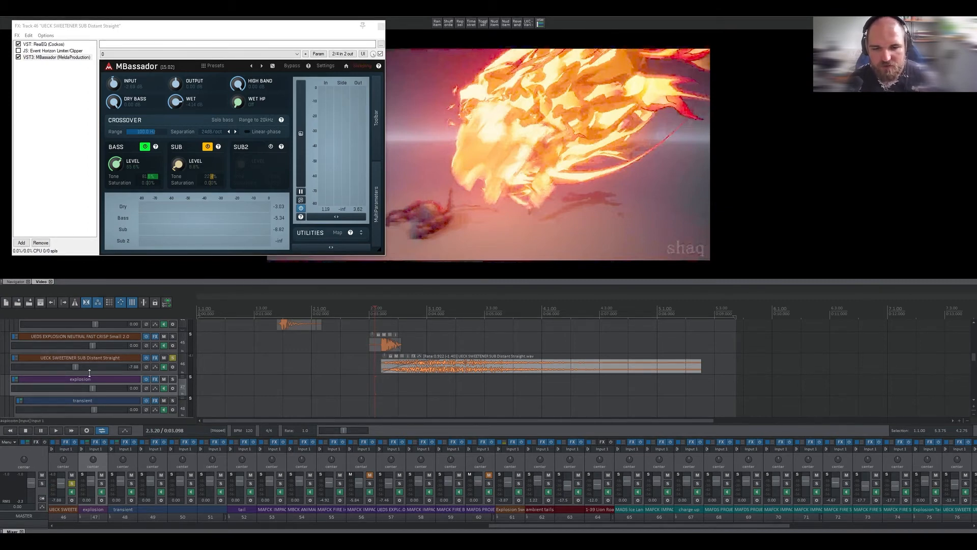
Step: Add the UEDS EXPLOSION NEUTRAL FAST CRISP Small 2.0 track to the solo and audition it with the sub sweetener from about 0:02.965
{"action": "scroll", "coordinate": [72, 383], "scroll_direction": "down", "scroll_amount": 2}
{"action": "scroll", "coordinate": [72, 383], "scroll_direction": "up", "scroll_amount": 2}
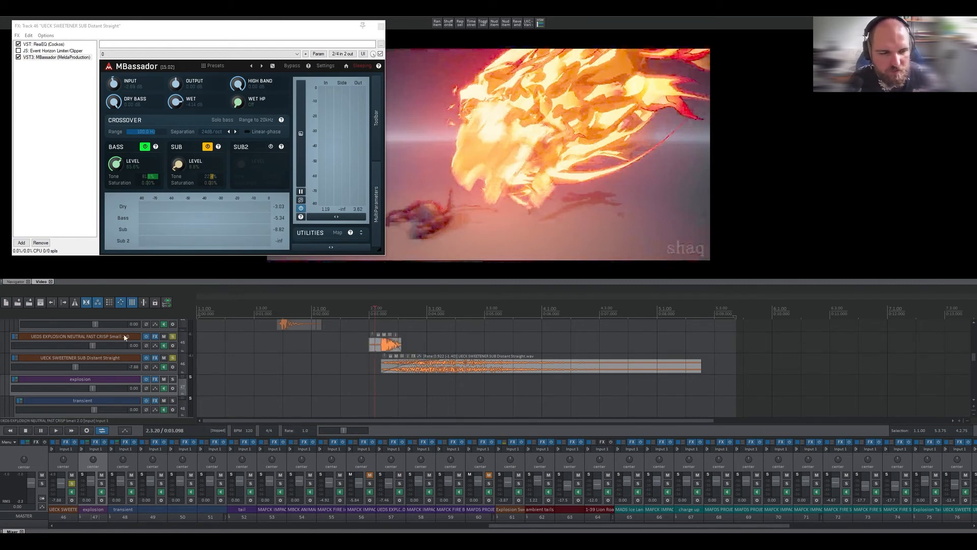
{"action": "left_click", "coordinate": [368, 362]}
{"action": "key", "text": "space"}
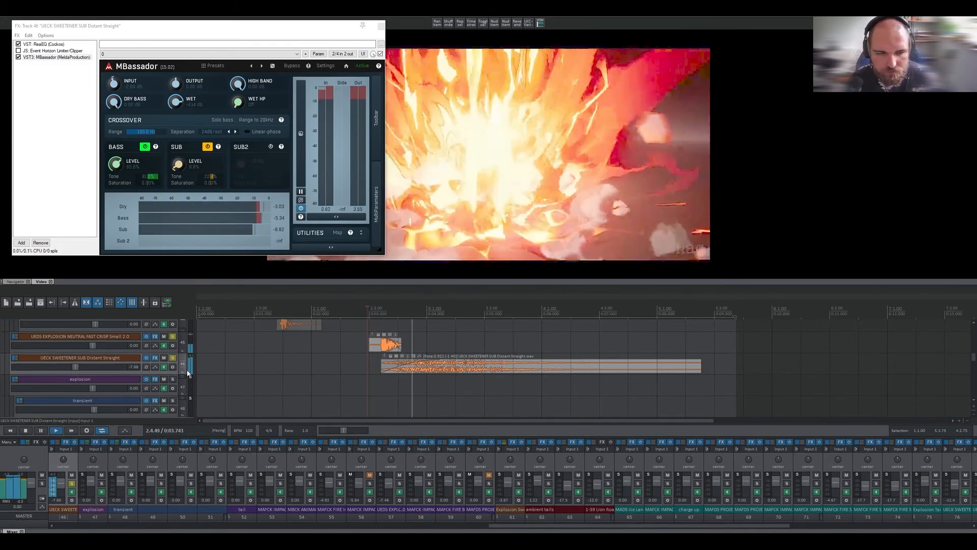
{"action": "key", "text": "space"}
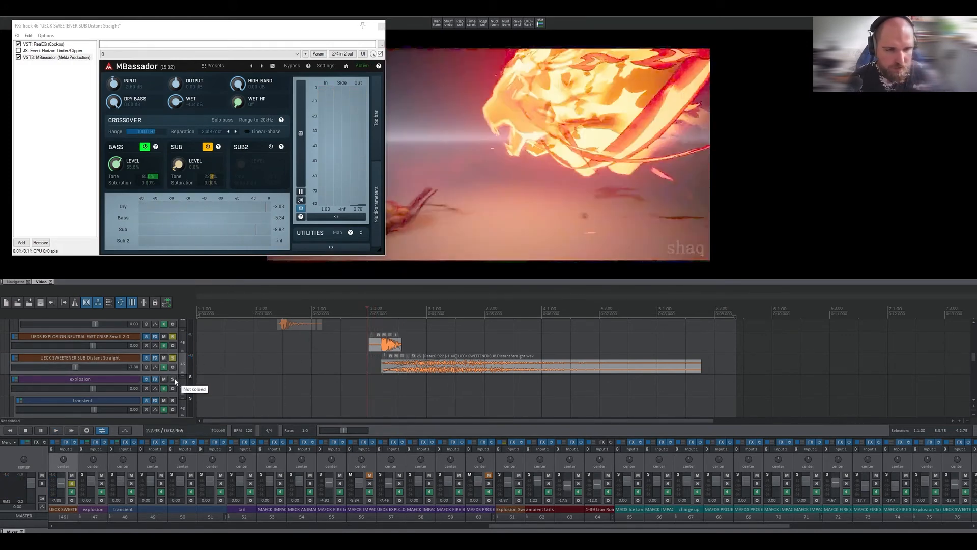
Step: Add the explosion folder to the solo and take the UEDS EXPLOSION NEUTRAL FAST CRISP Small 2.0 track out of it
{"action": "left_click", "coordinate": [172, 379]}
{"action": "scroll", "coordinate": [175, 381], "scroll_direction": "down", "scroll_amount": 3}
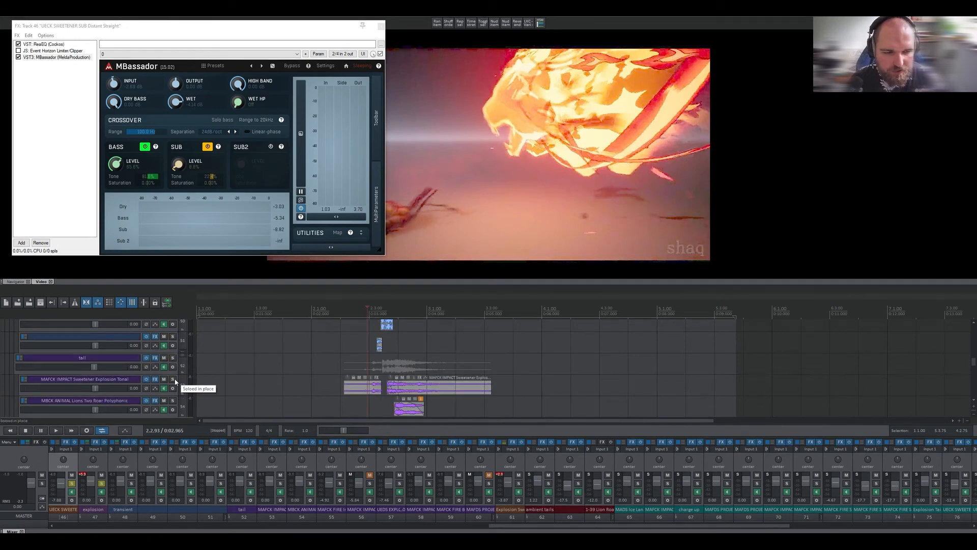
{"action": "scroll", "coordinate": [175, 386], "scroll_direction": "up", "scroll_amount": 5}
{"action": "left_click", "coordinate": [173, 401]}
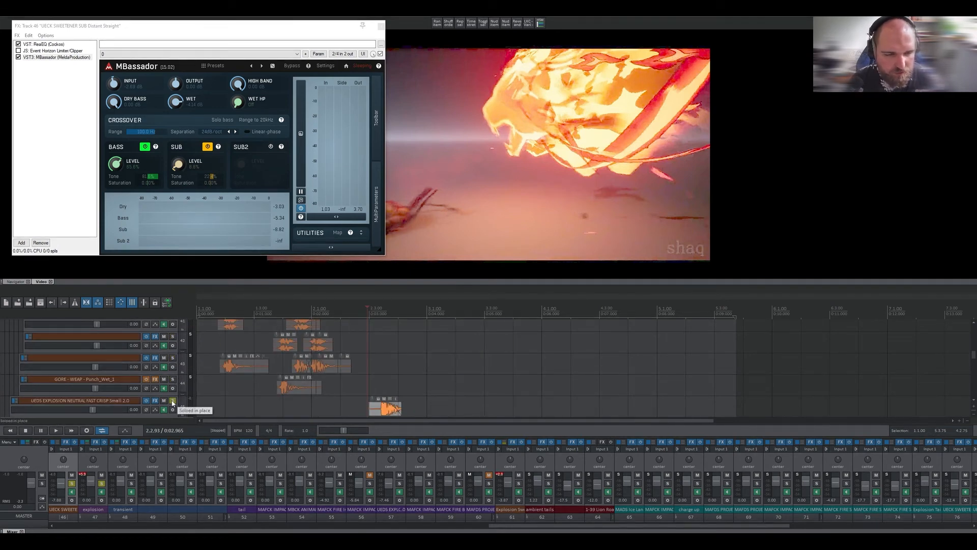
Step: Solo the Explosion Tails folder and audition it from about 0:03.151
{"action": "scroll", "coordinate": [168, 401], "scroll_direction": "down", "scroll_amount": 10}
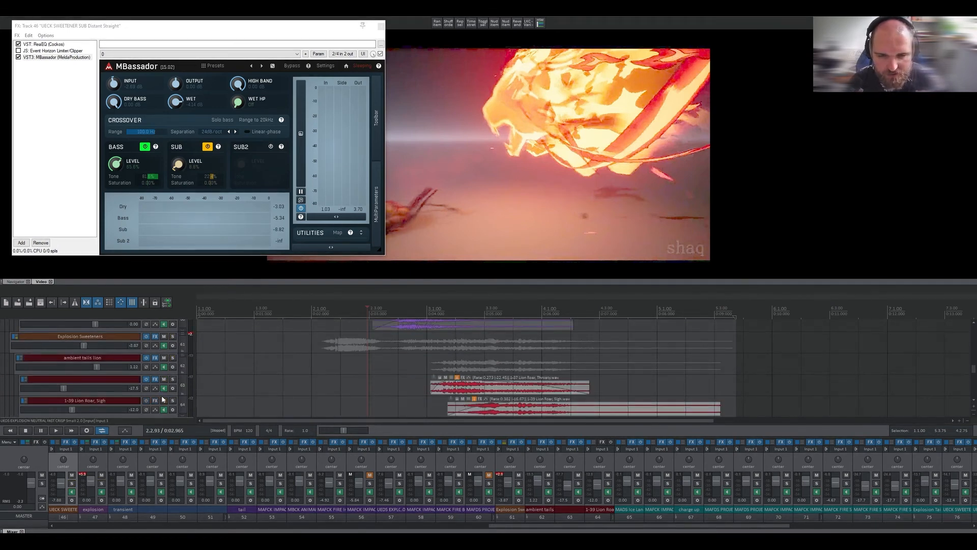
{"action": "scroll", "coordinate": [163, 400], "scroll_direction": "down", "scroll_amount": 8}
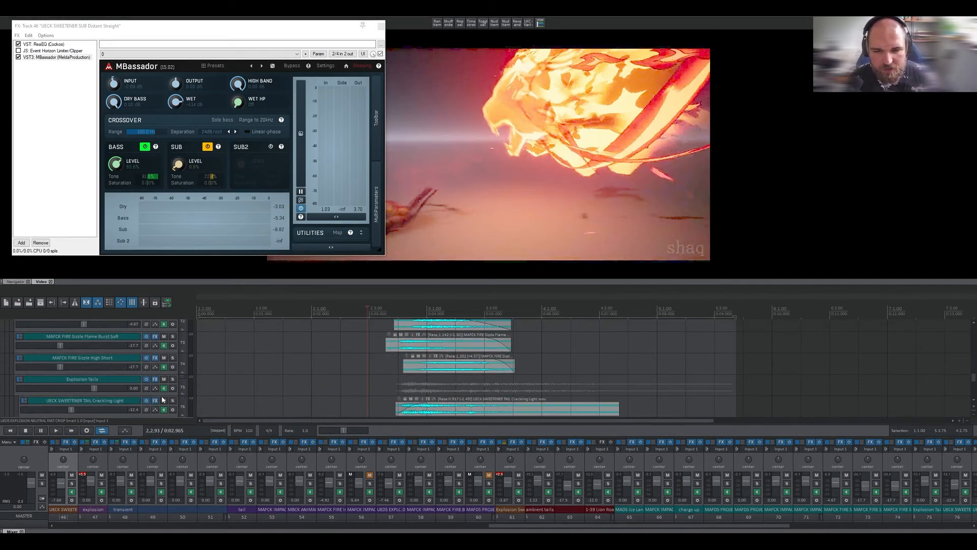
{"action": "scroll", "coordinate": [162, 400], "scroll_direction": "up", "scroll_amount": 1}
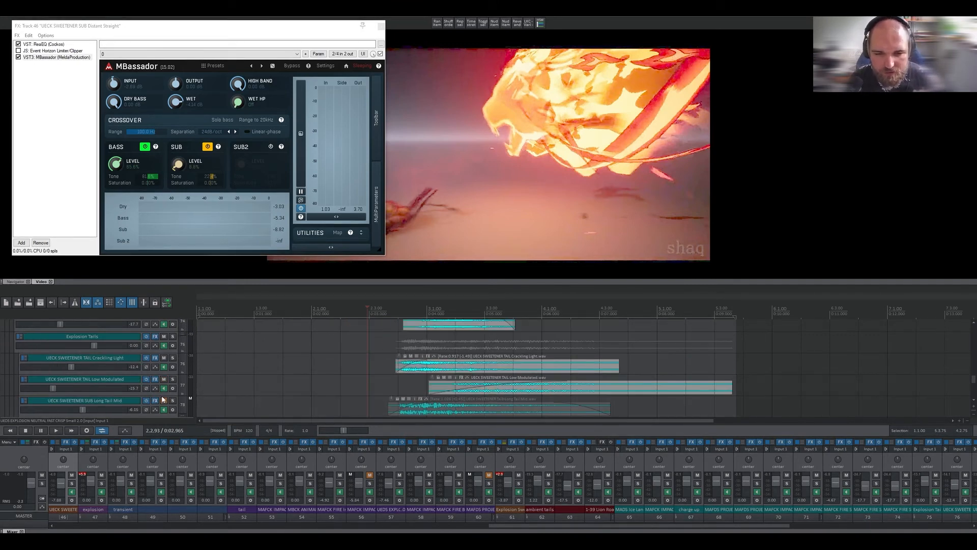
{"action": "left_click", "coordinate": [172, 337]}
{"action": "left_click", "coordinate": [378, 378]}
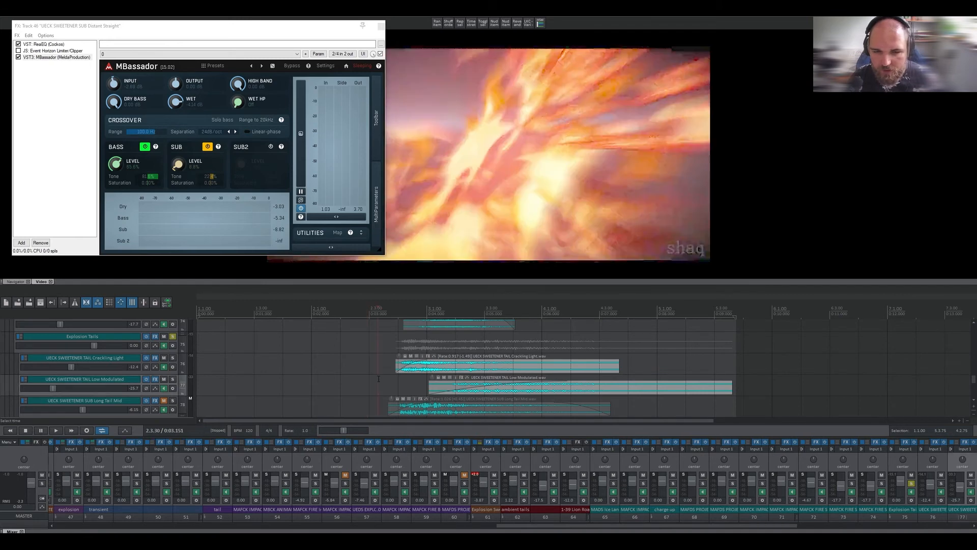
{"action": "key", "text": "space"}
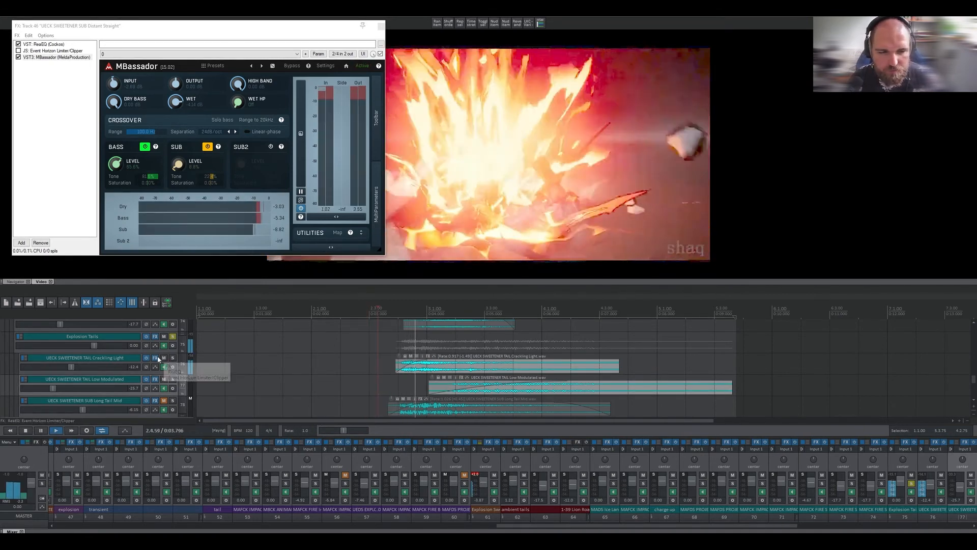
{"action": "key", "text": "space"}
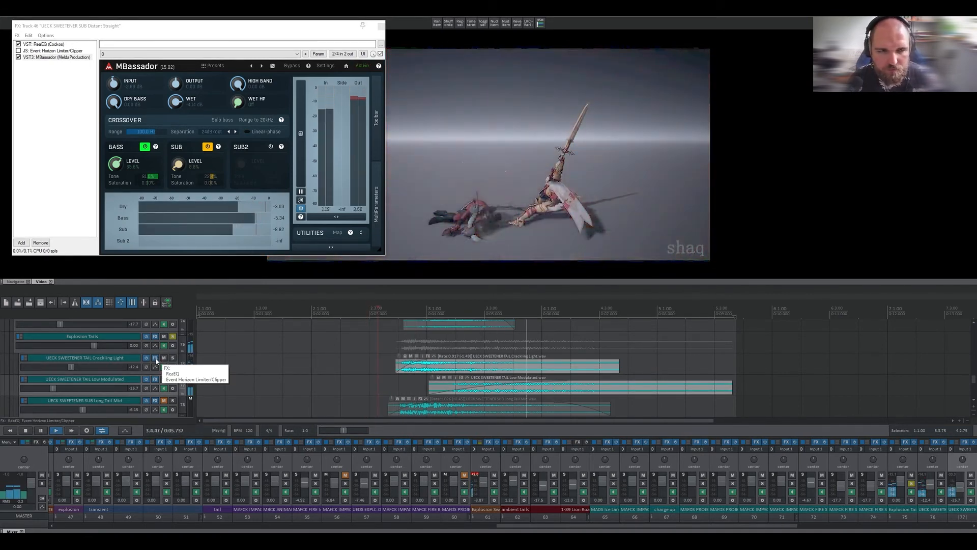
Step: Close the MBassador effects window and examine the ReaEQ high-pass band in the Explosion Tails folder's effects chain
{"action": "left_click", "coordinate": [155, 357]}
{"action": "left_click", "coordinate": [302, 39]}
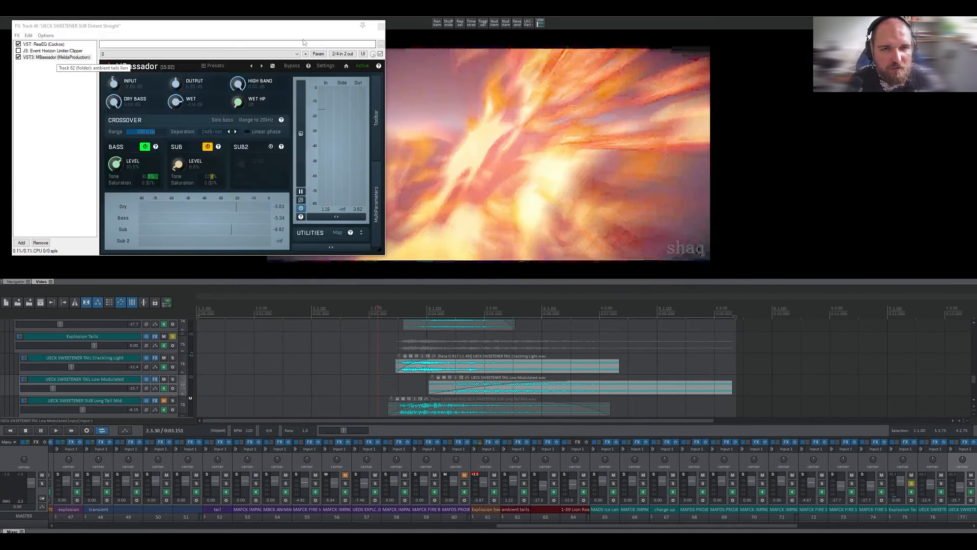
{"action": "left_click", "coordinate": [381, 26]}
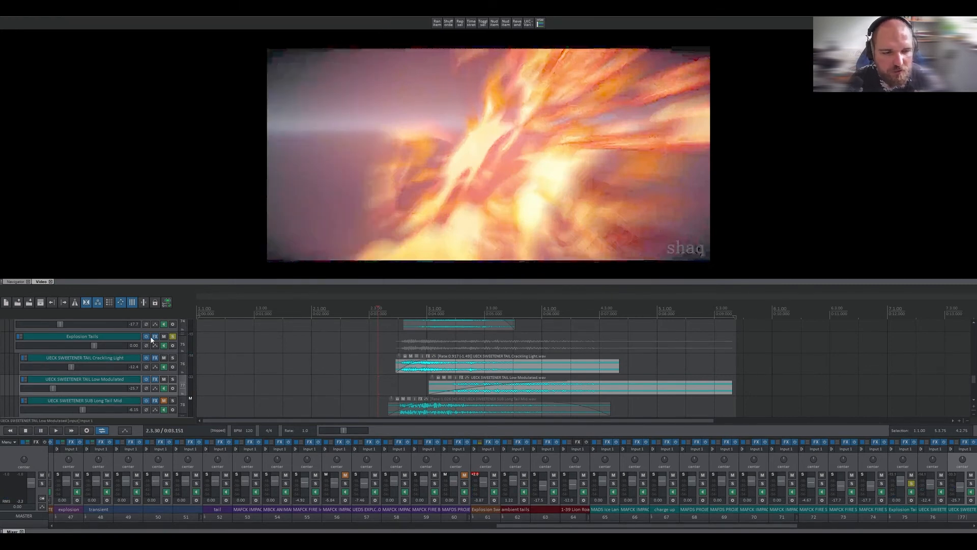
{"action": "left_click", "coordinate": [155, 337]}
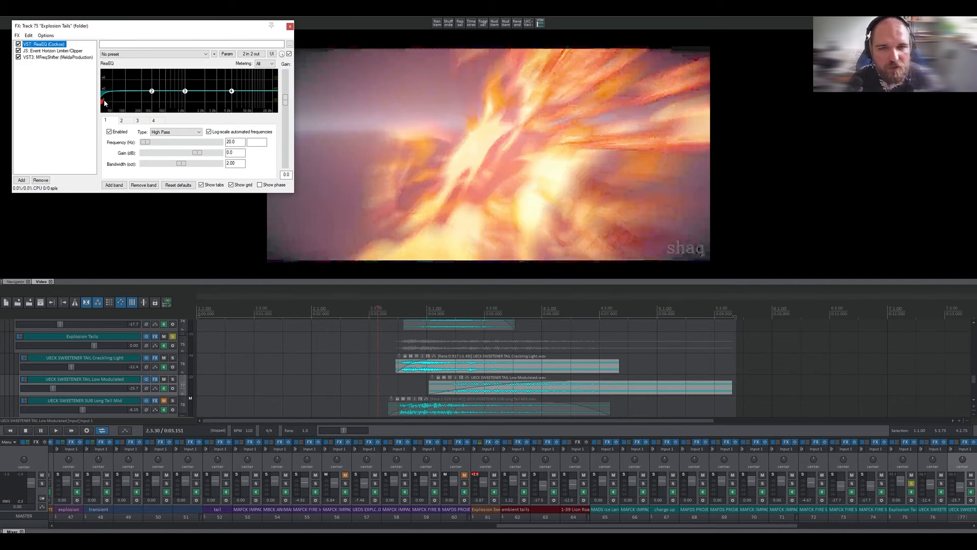
{"action": "mouse_move", "coordinate": [104, 103]}
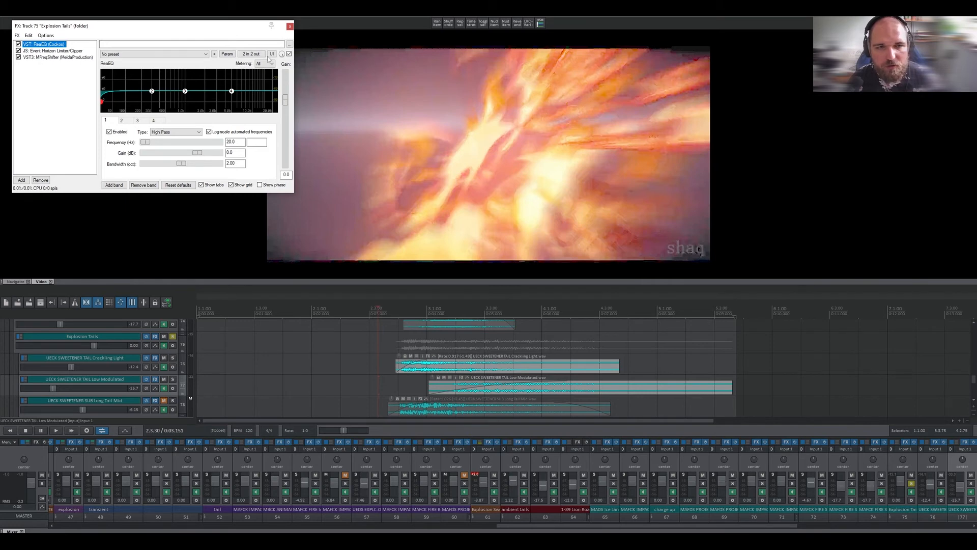
{"action": "left_click", "coordinate": [290, 25]}
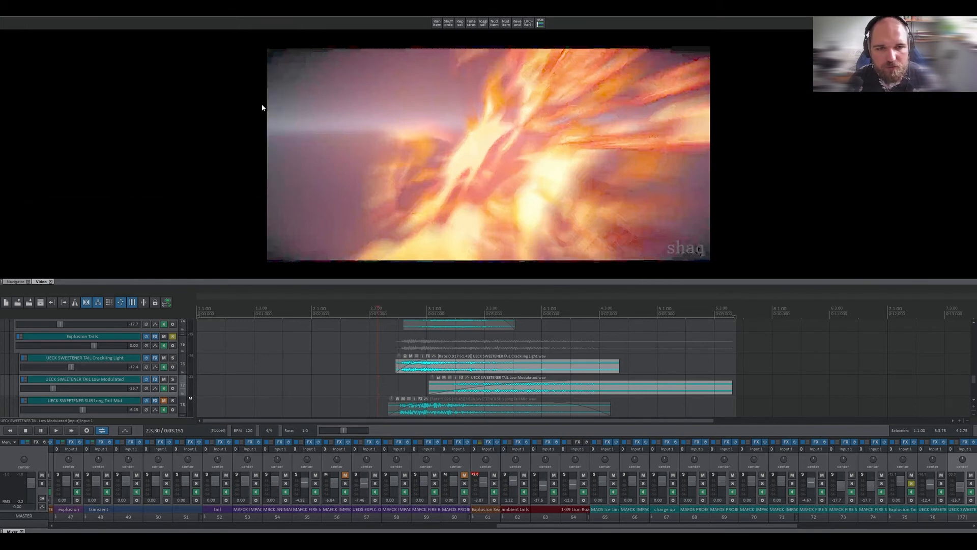
Step: Move the solo from Explosion Tails to the ambient tails lion folder and audition the lion roars from about 0:04.014
{"action": "left_click", "coordinate": [173, 338]}
{"action": "scroll", "coordinate": [167, 358], "scroll_direction": "up", "scroll_amount": 12}
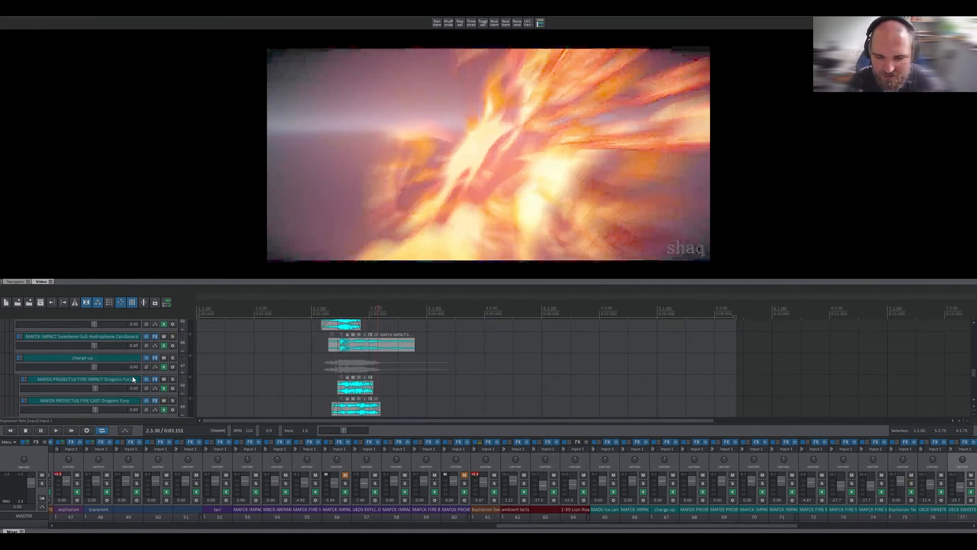
{"action": "scroll", "coordinate": [134, 379], "scroll_direction": "up", "scroll_amount": 1}
{"action": "left_click", "coordinate": [173, 336]}
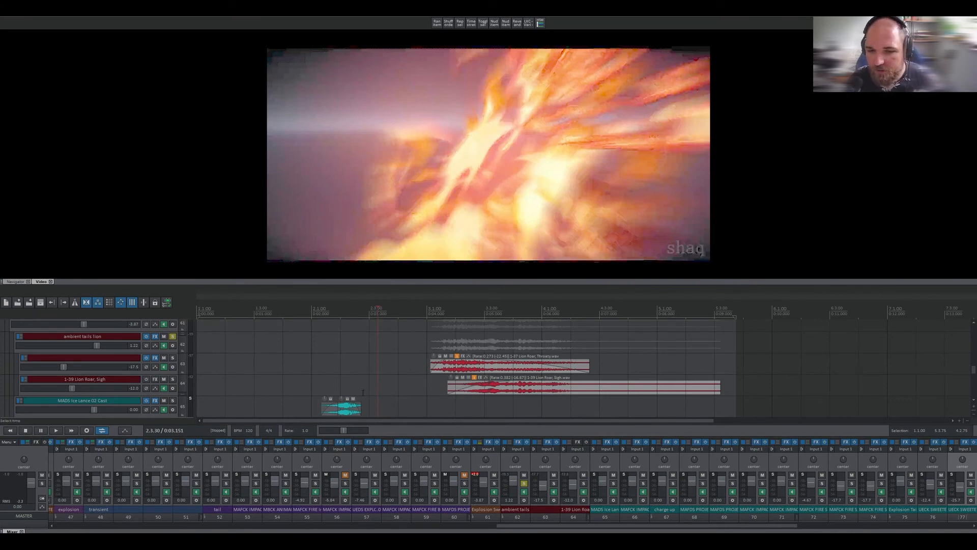
{"action": "scroll", "coordinate": [387, 381], "scroll_direction": "up", "scroll_amount": 1}
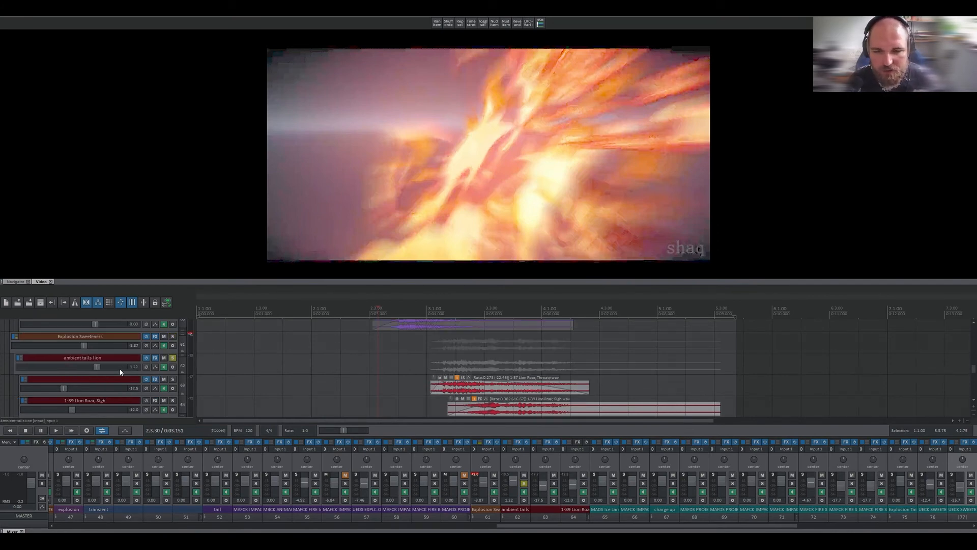
{"action": "scroll", "coordinate": [407, 373], "scroll_direction": "down", "scroll_amount": 1}
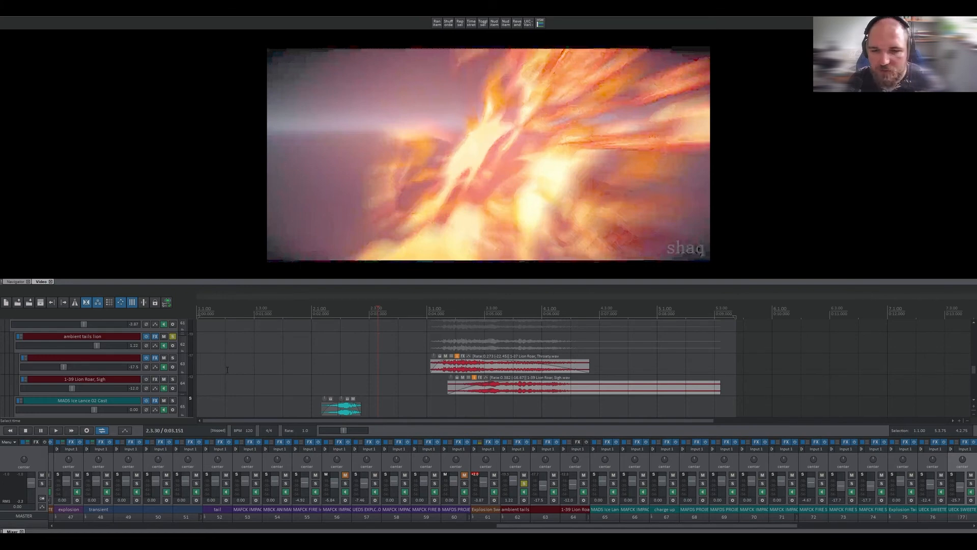
{"action": "left_click", "coordinate": [428, 363]}
{"action": "key", "text": "space"}
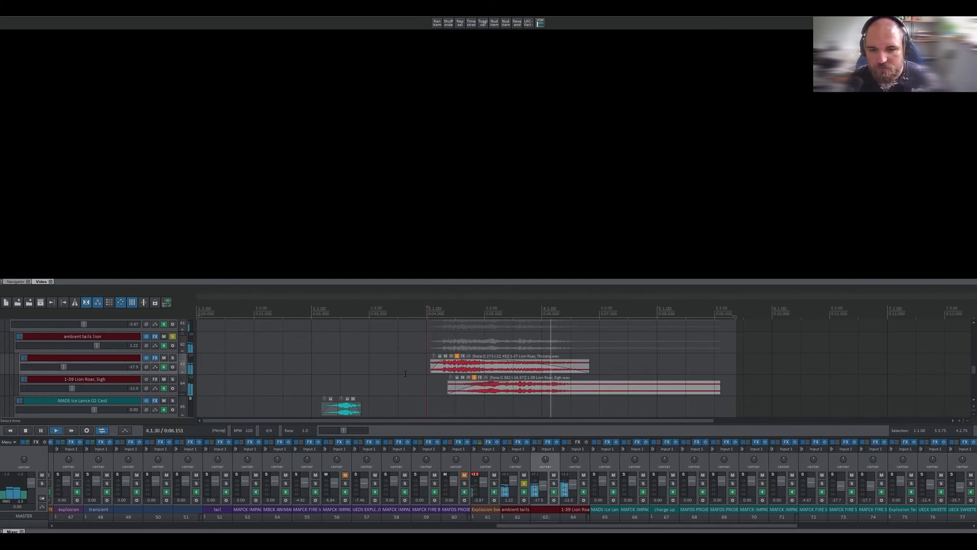
{"action": "key", "text": "space"}
Step: Clear the ambient tails lion solo and audition the full mix from about 0:02.494
{"action": "left_click", "coordinate": [173, 336]}
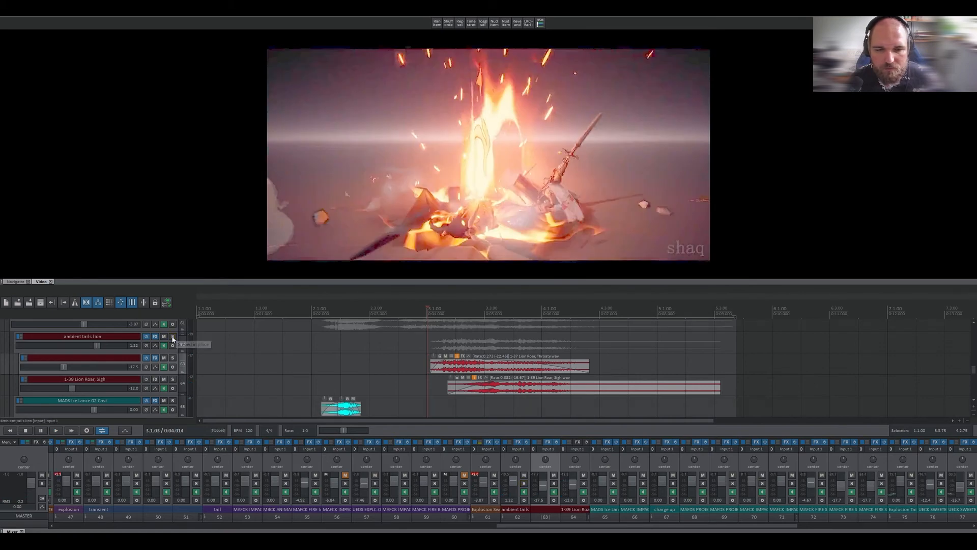
{"action": "scroll", "coordinate": [153, 362], "scroll_direction": "up", "scroll_amount": 3}
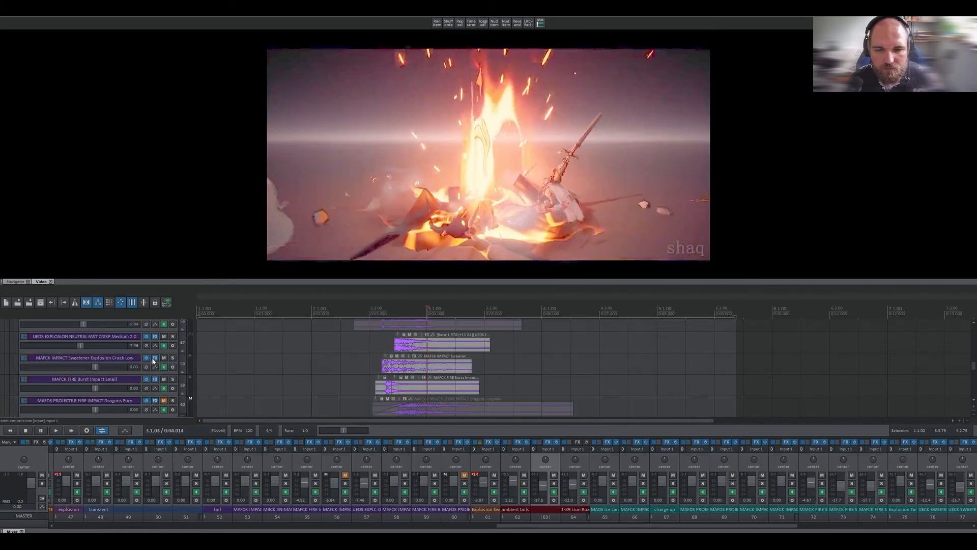
{"action": "left_click", "coordinate": [340, 392]}
{"action": "key", "text": "space"}
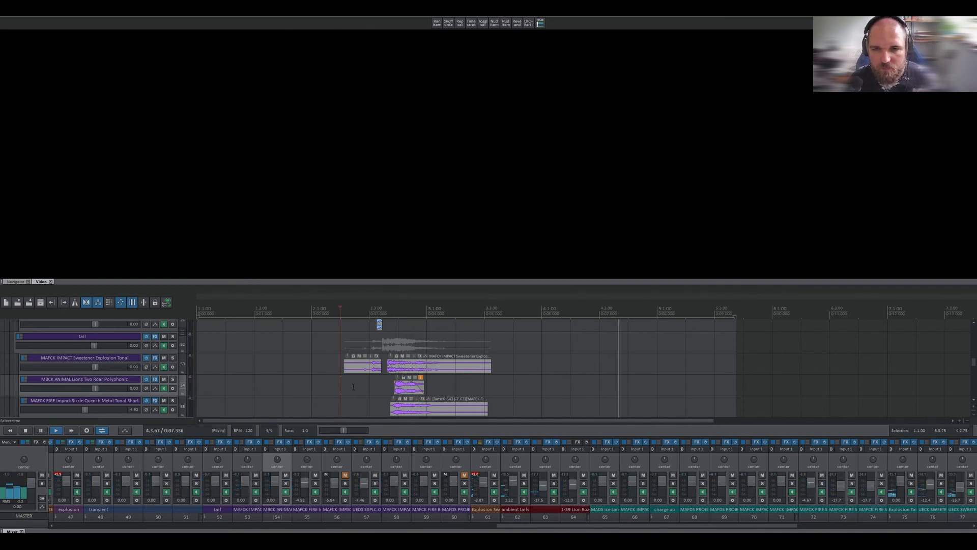
{"action": "key", "text": "space"}
Step: Mute the Foley and Voc folders and audition the remaining mix from the start of the project
{"action": "scroll", "coordinate": [73, 402], "scroll_direction": "up", "scroll_amount": 10}
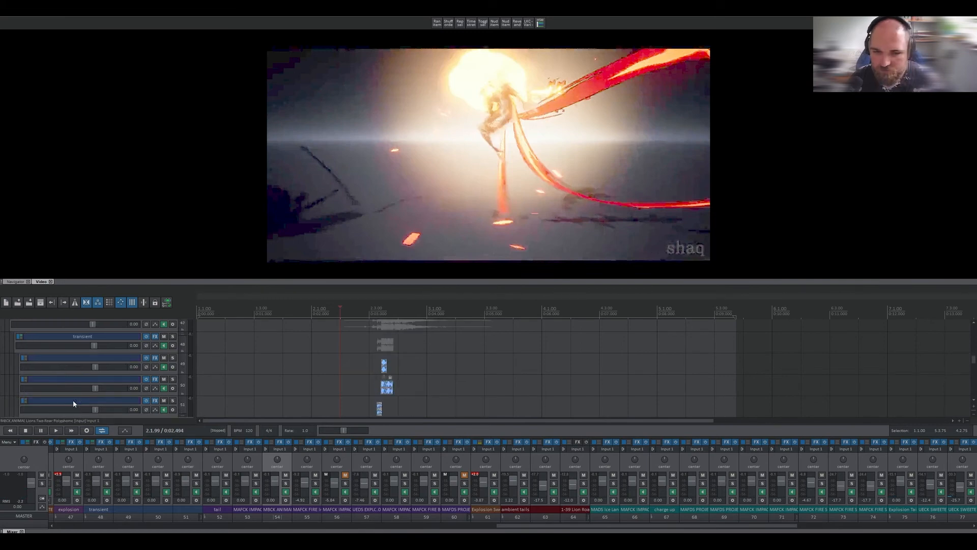
{"action": "scroll", "coordinate": [78, 395], "scroll_direction": "up", "scroll_amount": 20}
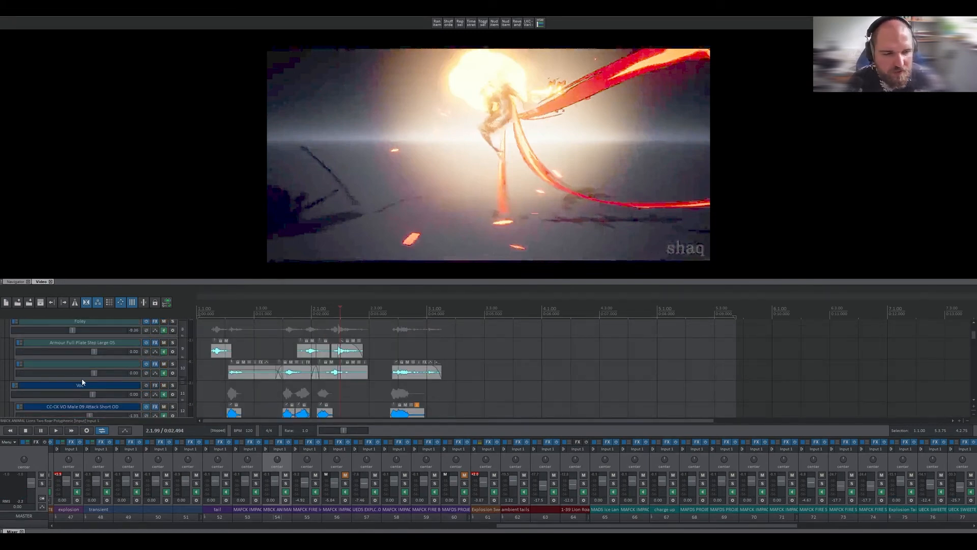
{"action": "left_click", "coordinate": [164, 322]}
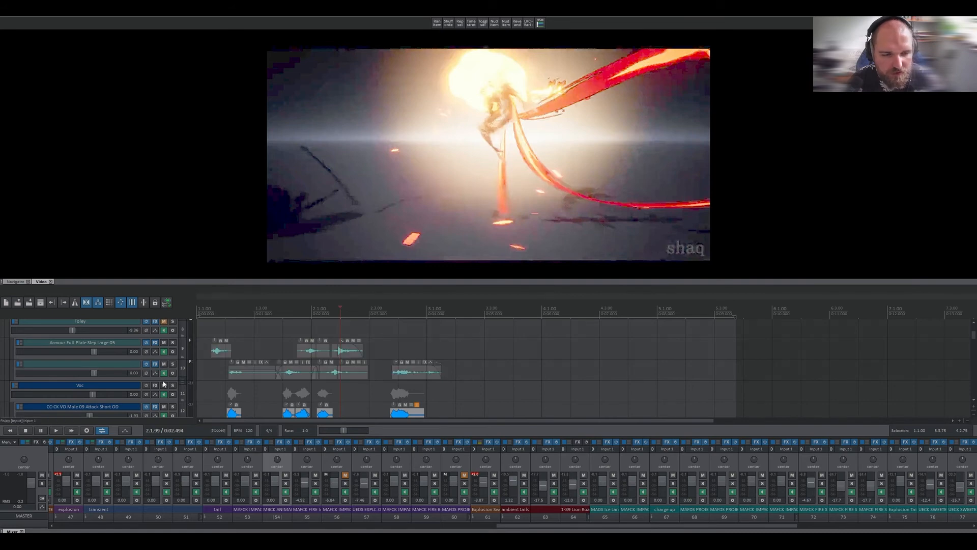
{"action": "left_click", "coordinate": [164, 385]}
{"action": "scroll", "coordinate": [91, 392], "scroll_direction": "down", "scroll_amount": 1}
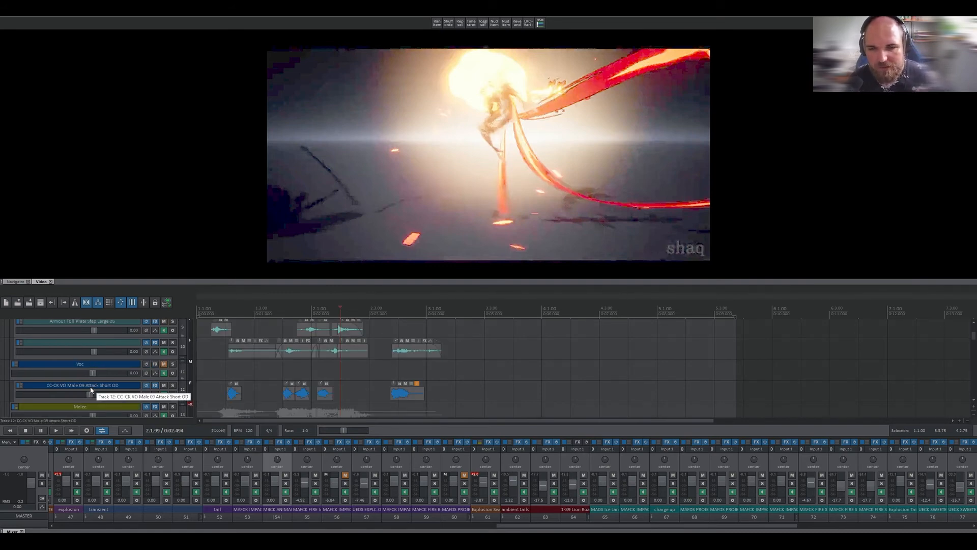
{"action": "left_click_drag", "start_coordinate": [91, 390], "coordinate": [88, 390]}
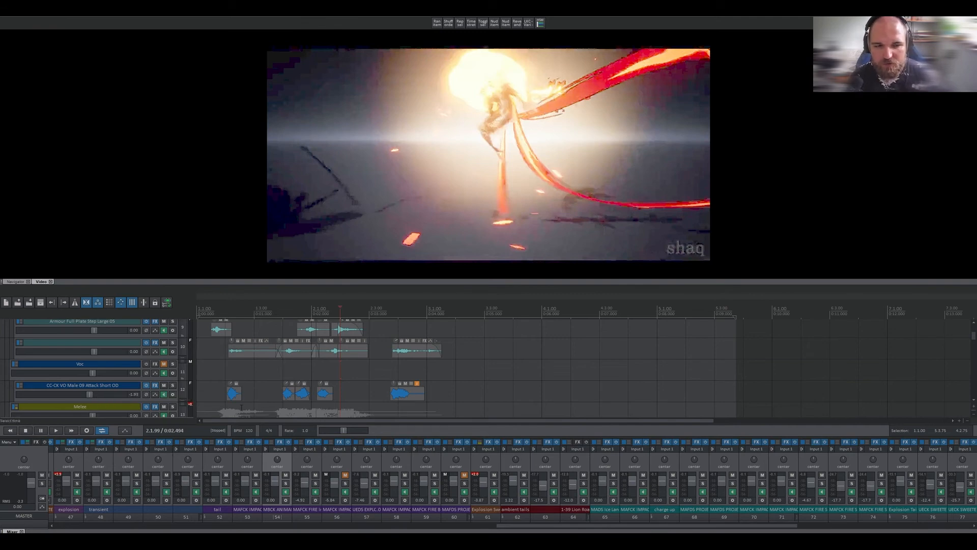
{"action": "left_click", "coordinate": [279, 380]}
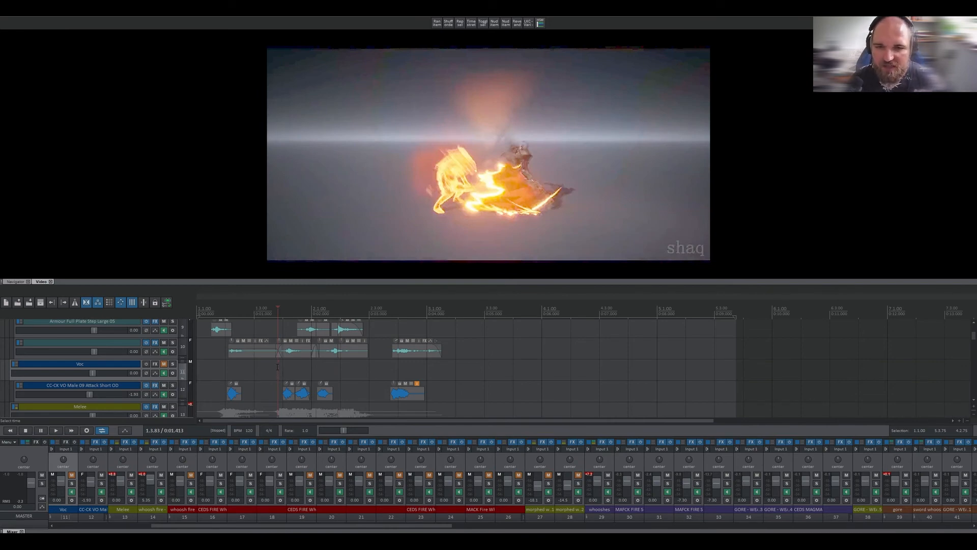
{"action": "key", "text": "space"}
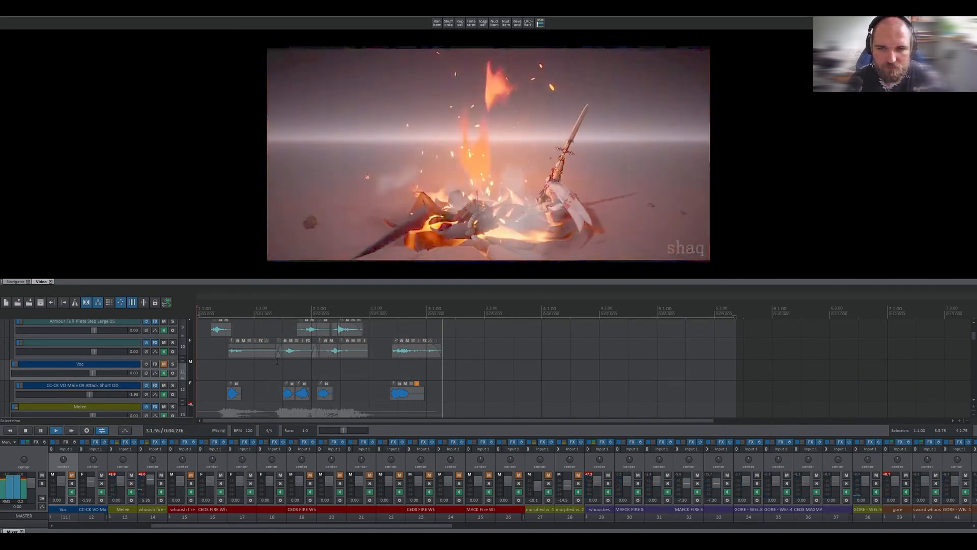
{"action": "key", "text": "space"}
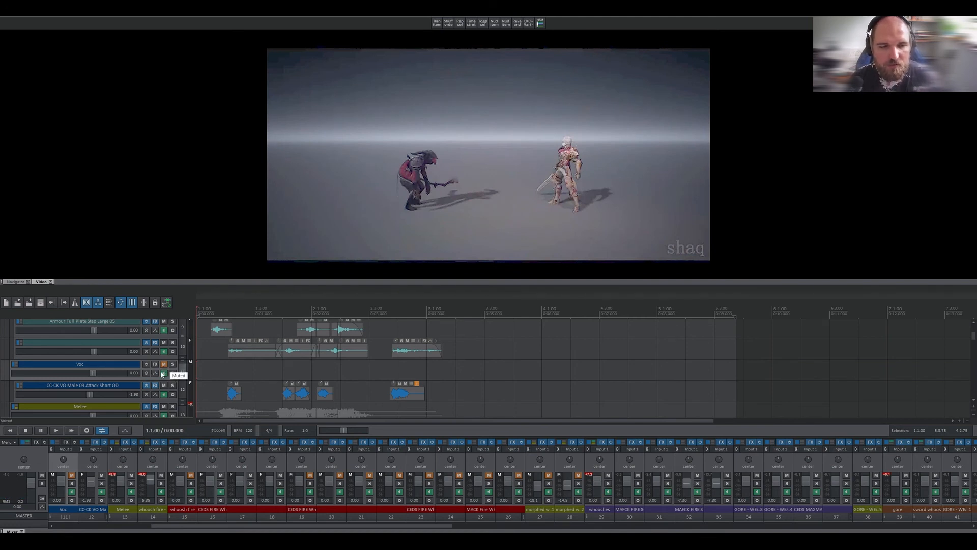
Step: Unmute and solo the Foley folder, and audition the armour foley from the start
{"action": "scroll", "coordinate": [162, 373], "scroll_direction": "up", "scroll_amount": 2}
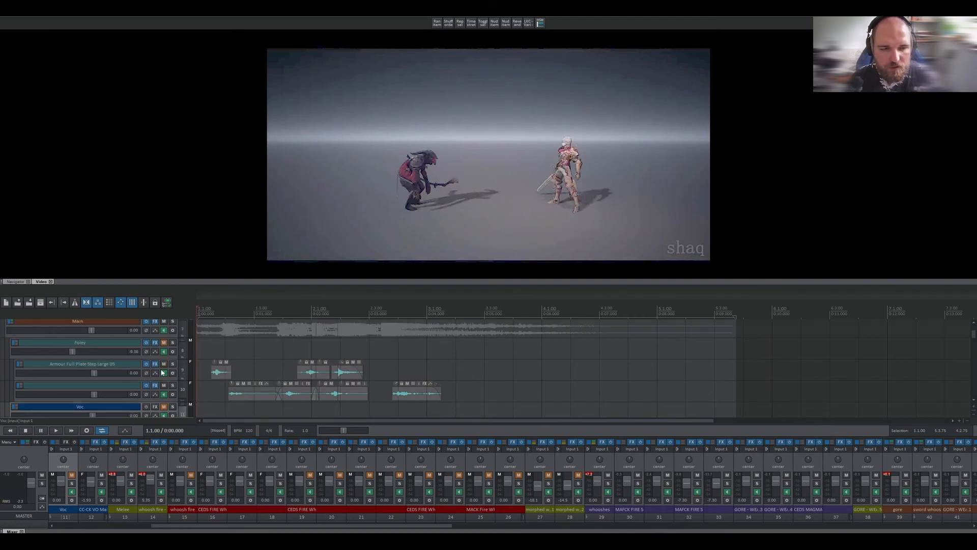
{"action": "left_click", "coordinate": [172, 343]}
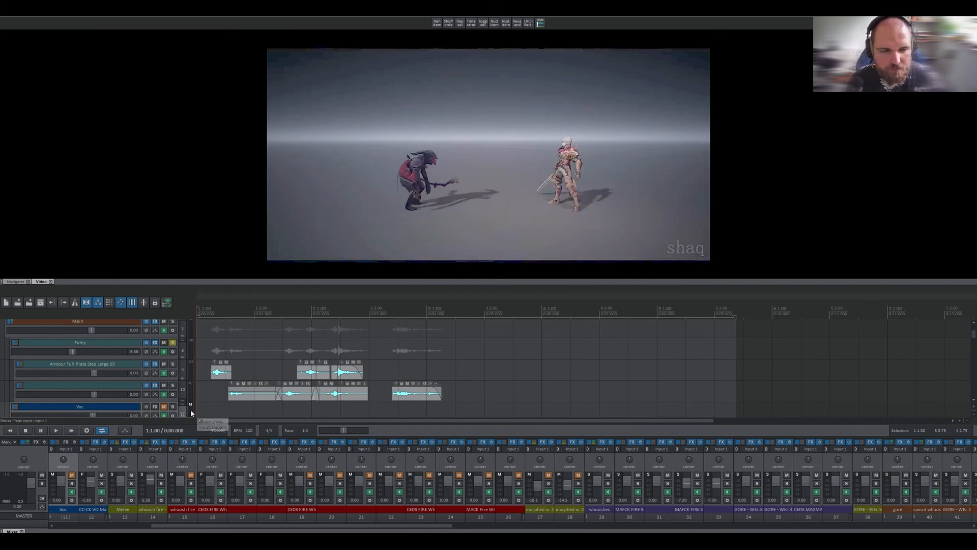
{"action": "key", "text": "space"}
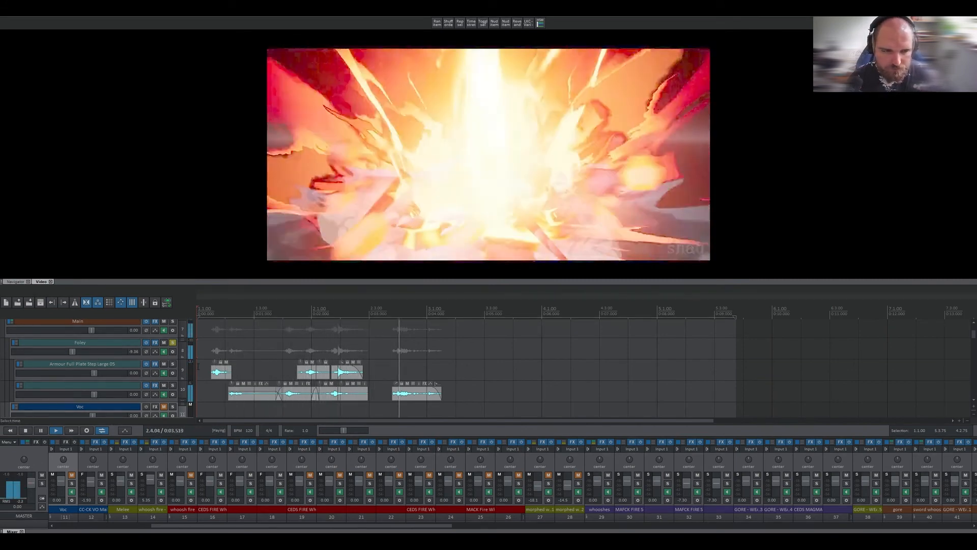
{"action": "key", "text": "space"}
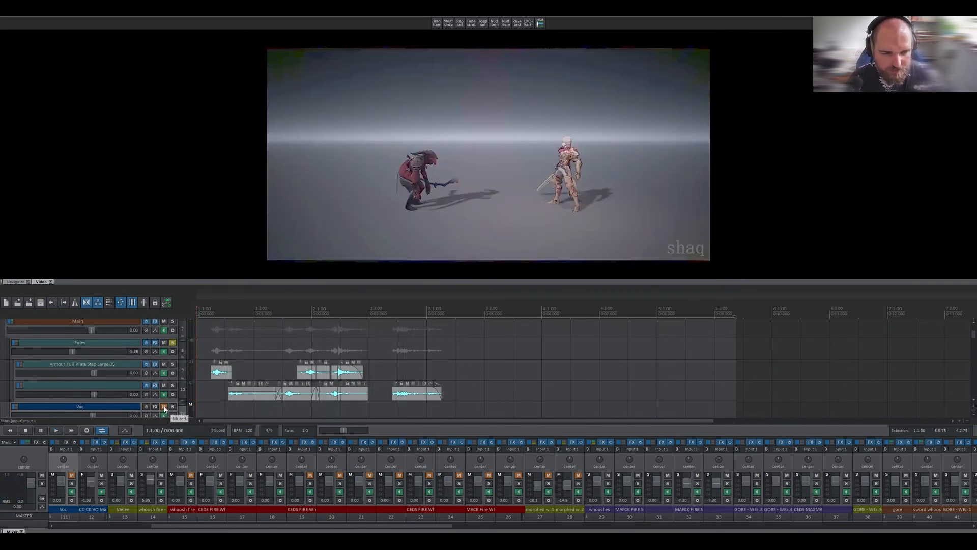
Step: Unmute the Voc folder, move the solo to it from Foley, and audition the attack vocals from the start
{"action": "left_click", "coordinate": [163, 406]}
{"action": "left_click", "coordinate": [171, 407]}
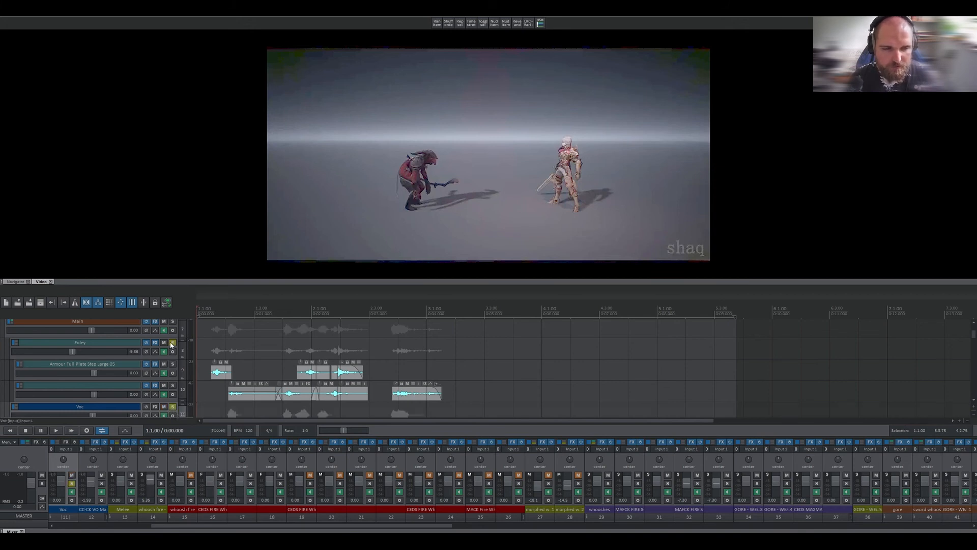
{"action": "left_click", "coordinate": [172, 343]}
{"action": "scroll", "coordinate": [122, 353], "scroll_direction": "down", "scroll_amount": 2}
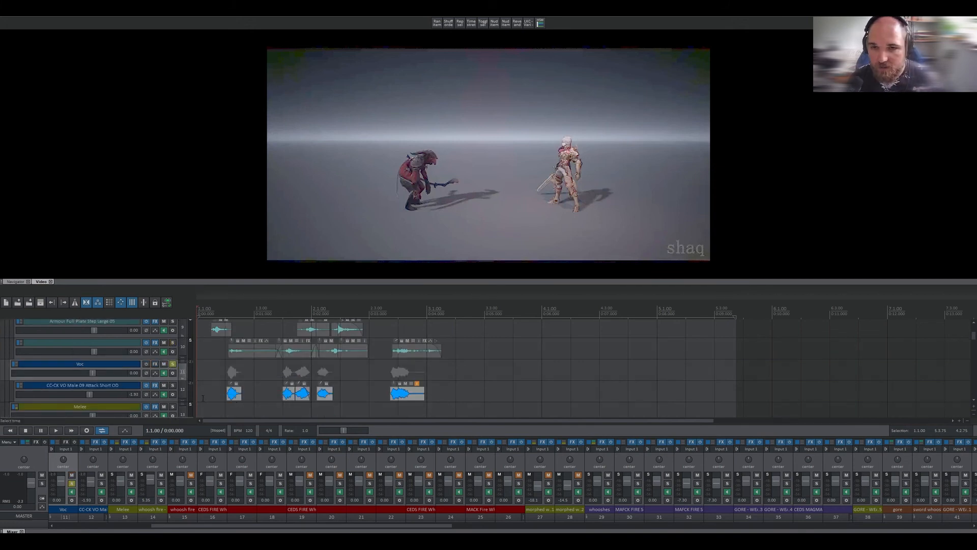
{"action": "key", "text": "space"}
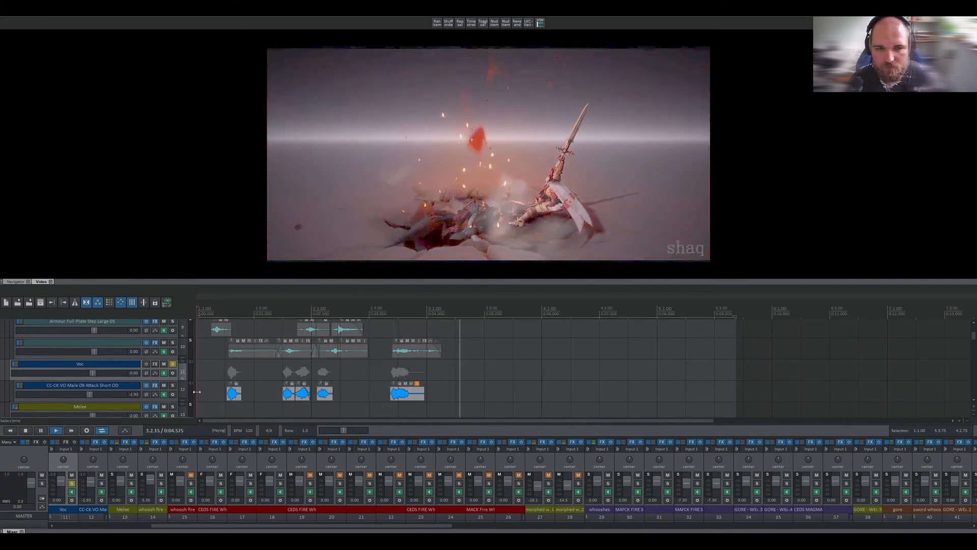
{"action": "key", "text": "space"}
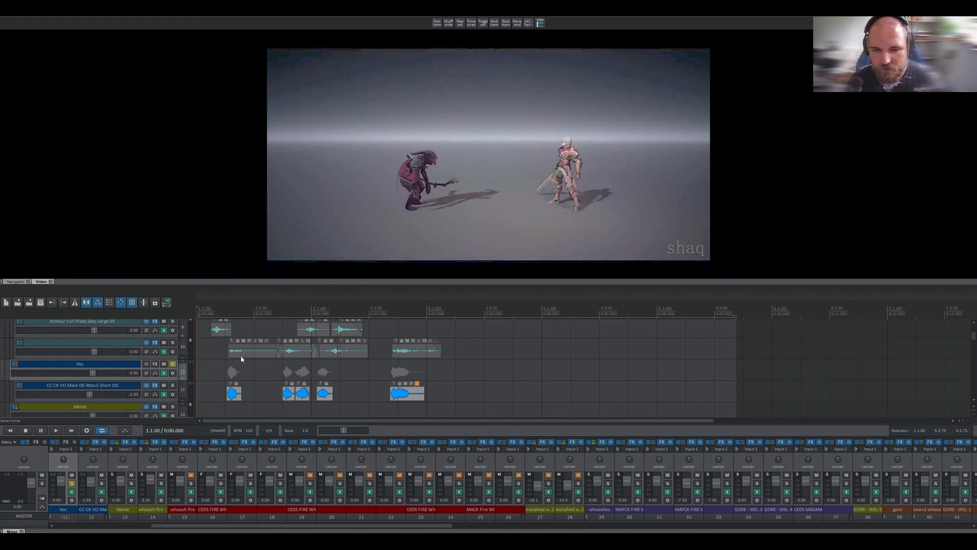
Step: Clear the Voc solo and play the complete mix with foley and vocals from the start
{"action": "left_click", "coordinate": [172, 364]}
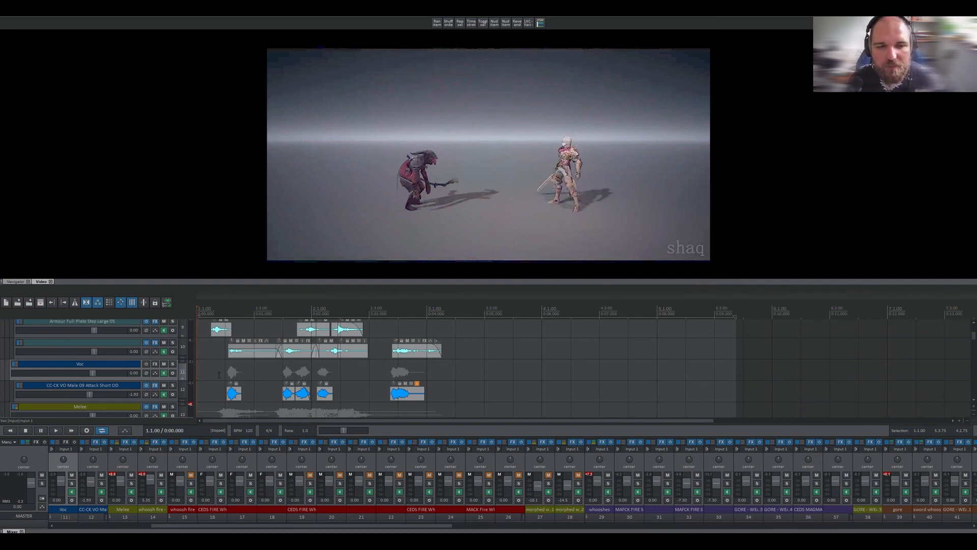
{"action": "key", "text": "space"}
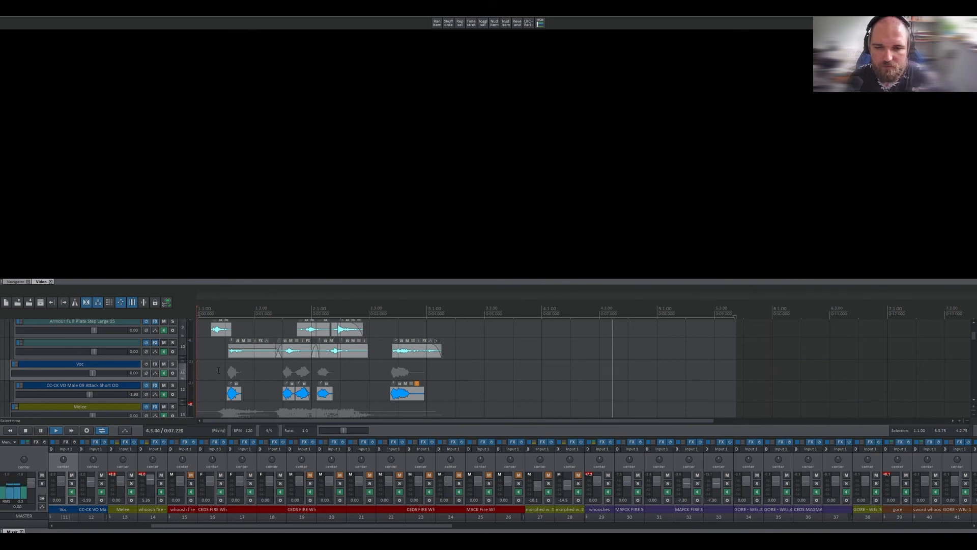
{"action": "key", "text": "space"}
{"action": "scroll", "coordinate": [103, 387], "scroll_direction": "up", "scroll_amount": 5}
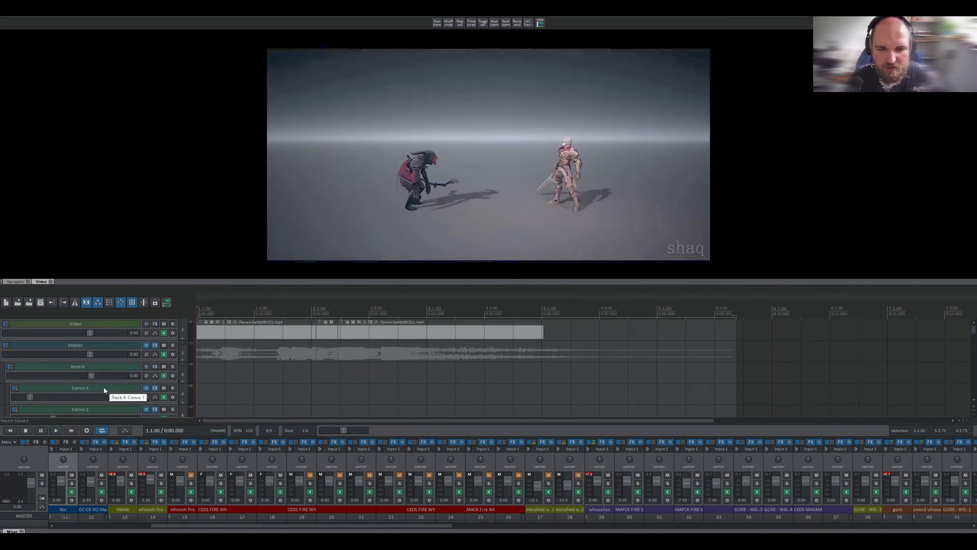